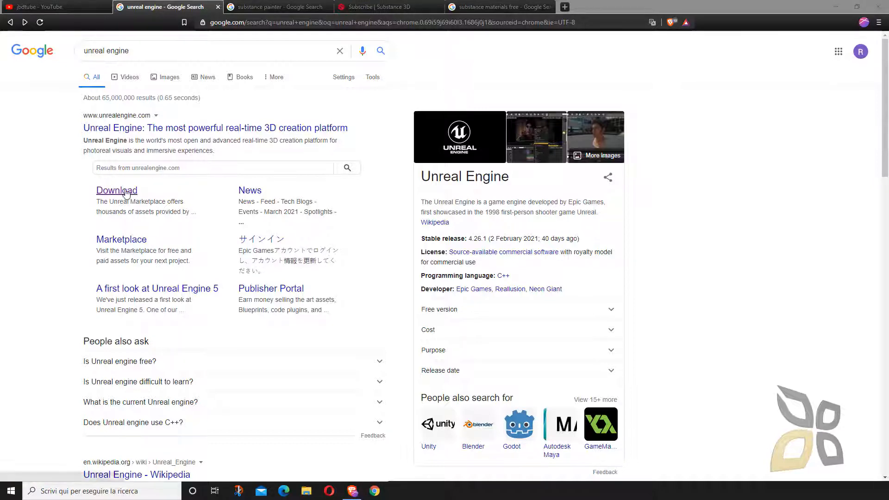
- Switch to the Epic Games Launcher and open the Unreal Engine Marketplace
left_click(11, 491)
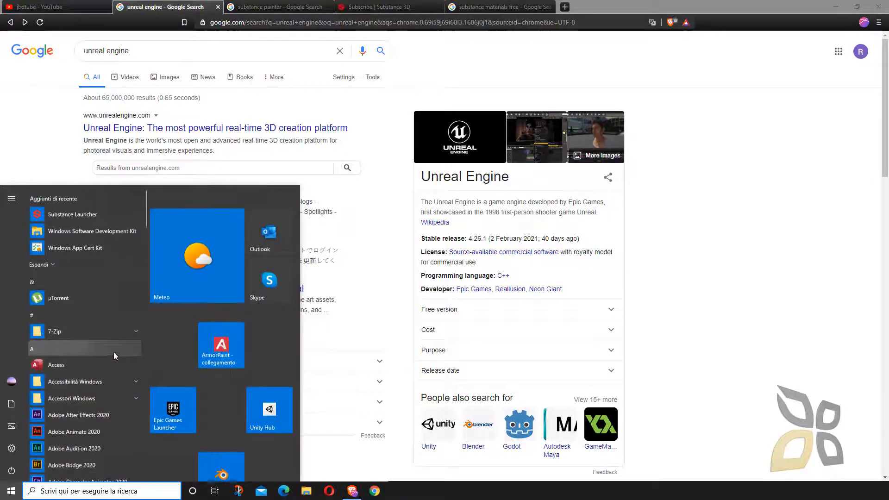
left_click(178, 345)
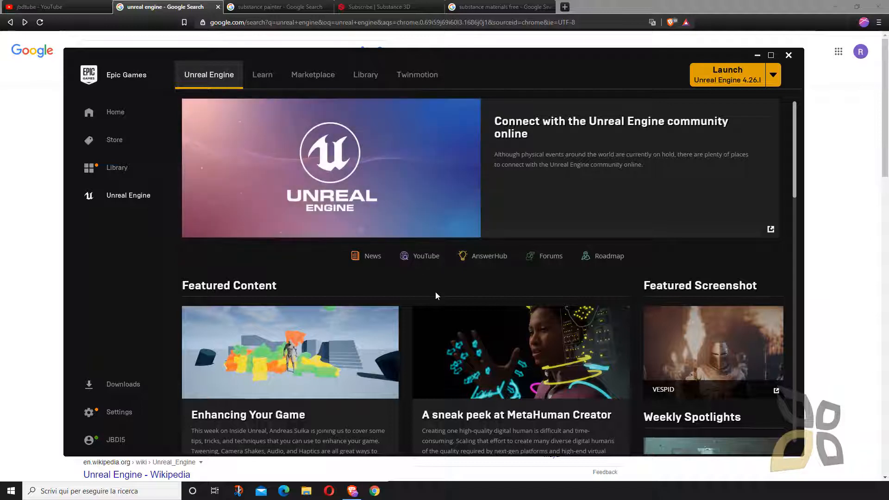
mouse_move(623, 60)
left_mouse_down()
mouse_move(612, 76)
mouse_move(618, 62)
mouse_move(610, 62)
left_mouse_up()
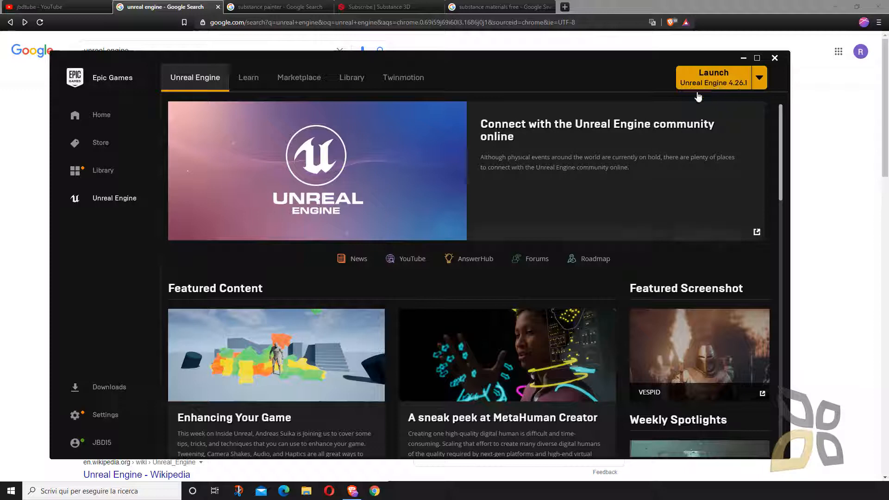
left_click(299, 79)
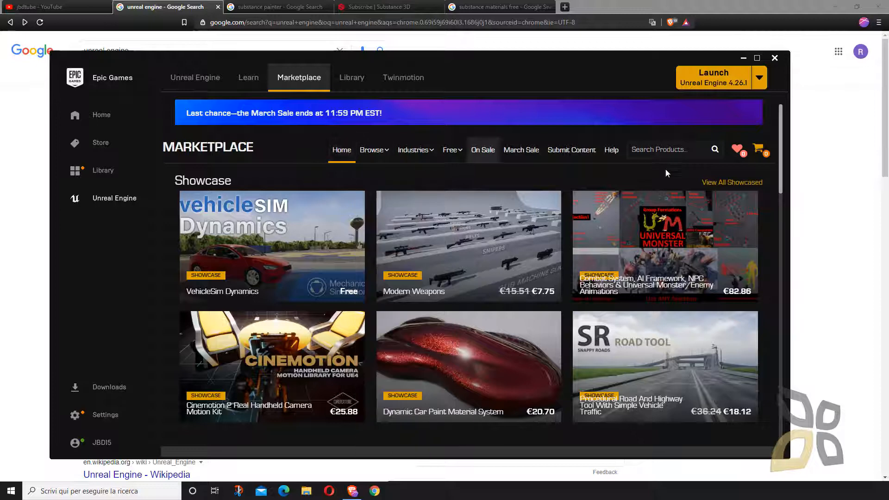
- Search the Marketplace for "substance"
type("s")
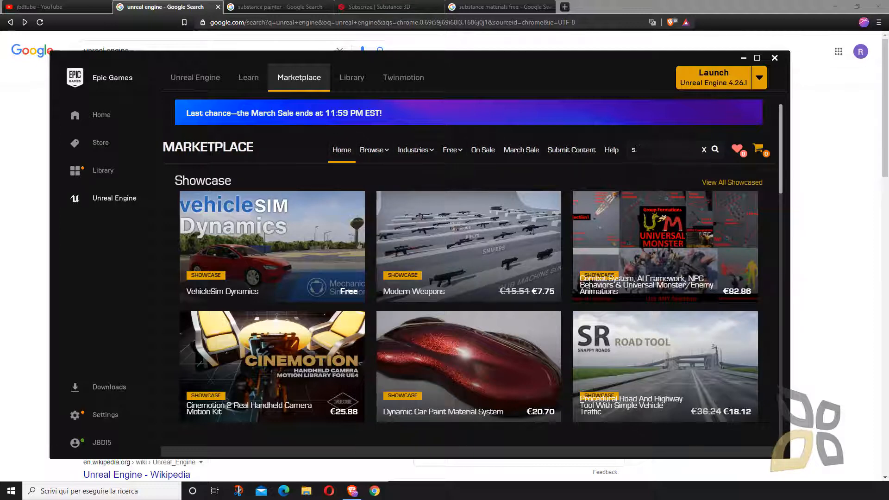
type("ub")
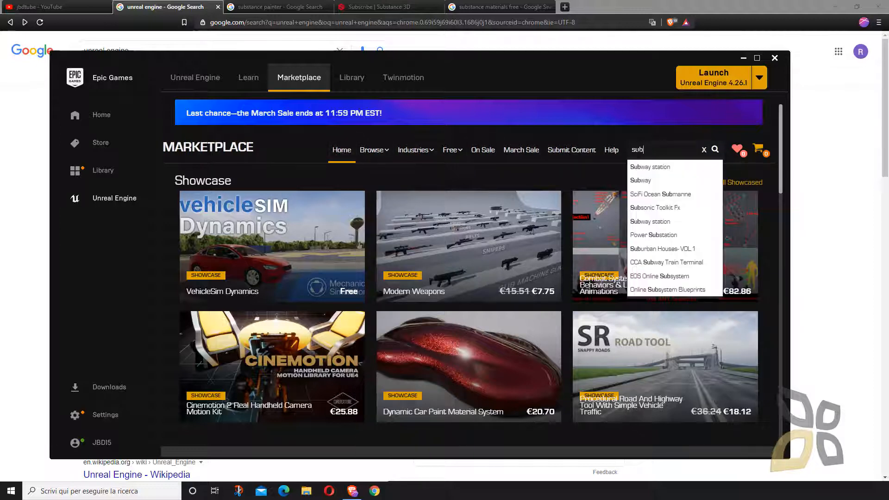
type("s")
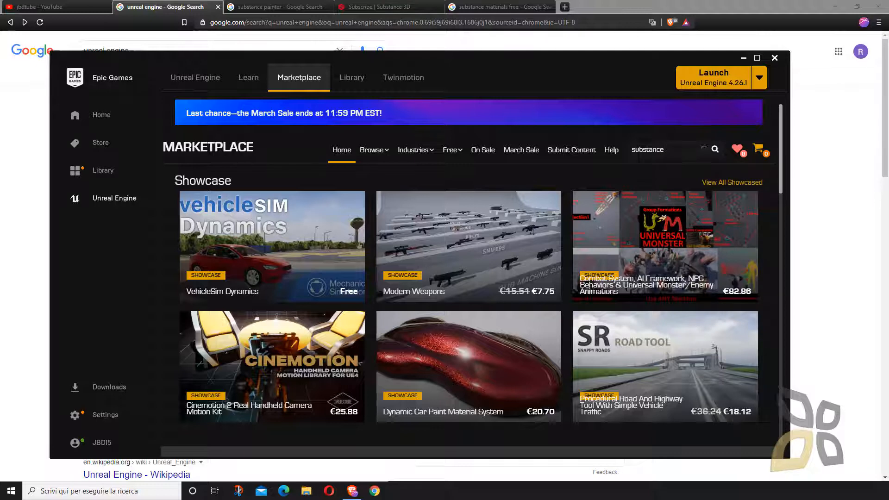
type("tance")
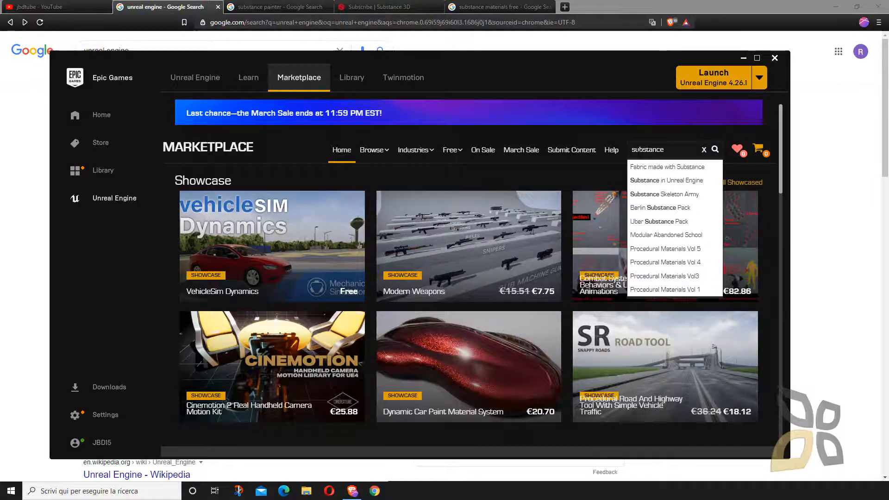
left_click(716, 149)
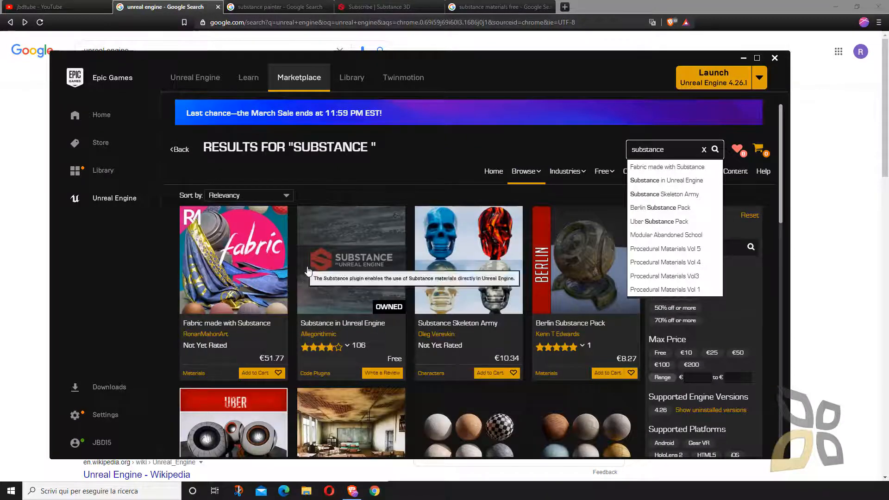
- Browse the search results and open the product page of the free Substance in Unreal Engine plugin
scroll(529, 267, "down", 4)
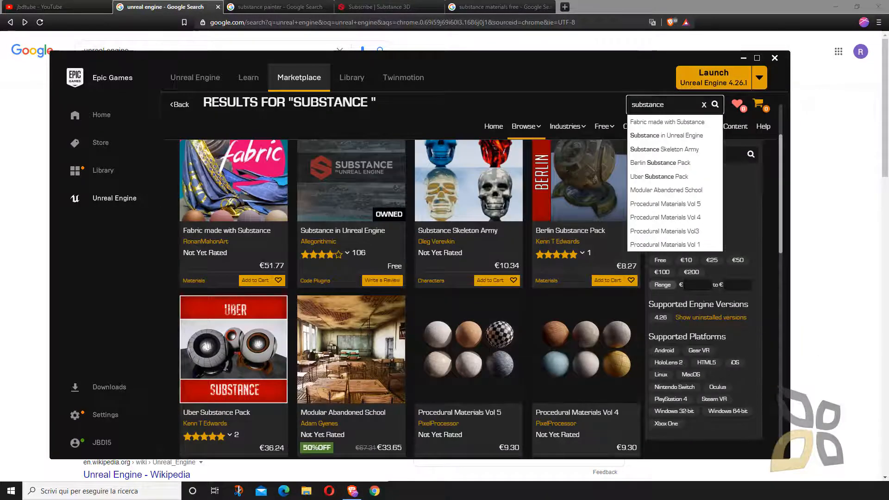
scroll(456, 386, "down", 6)
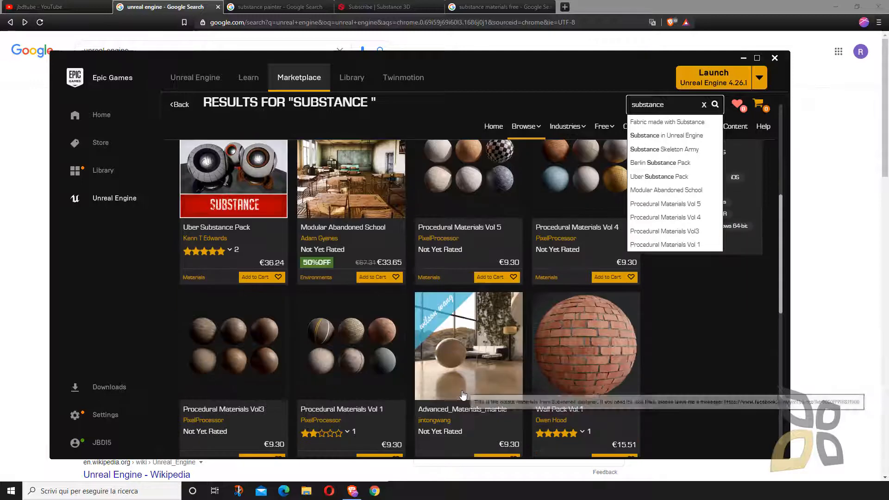
scroll(409, 295, "down", 5)
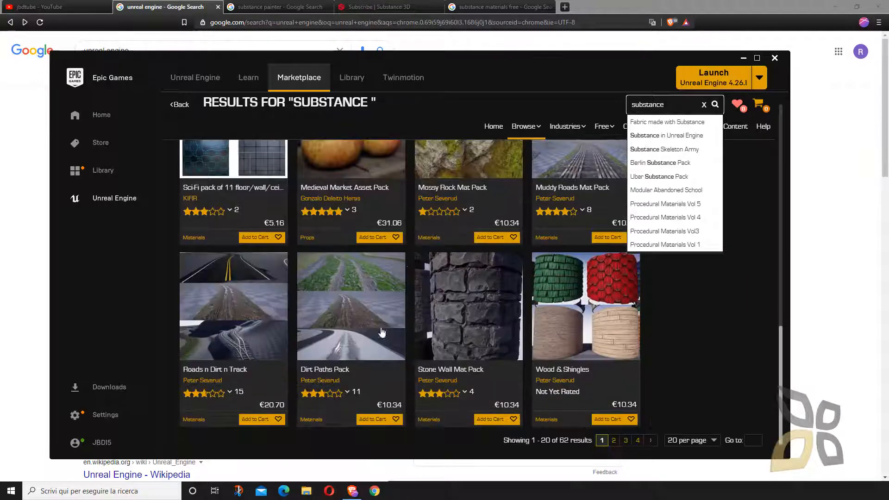
scroll(330, 310, "up", 9)
scroll(329, 309, "up", 5)
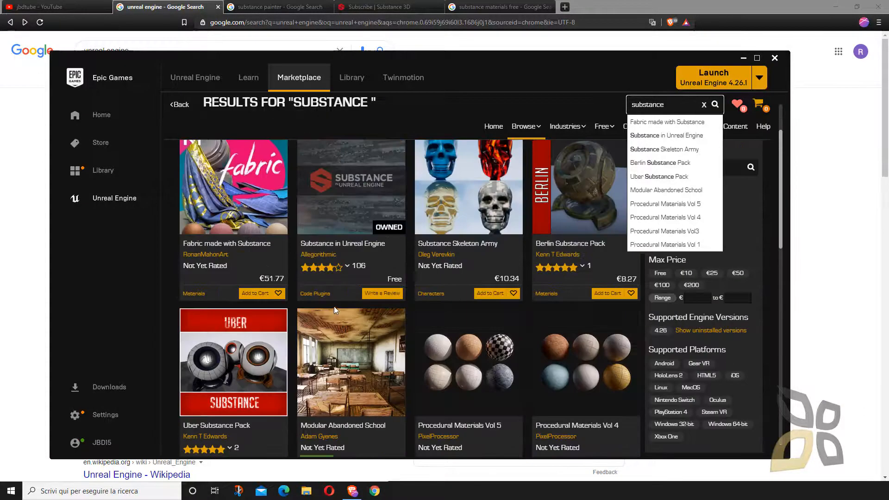
left_click(371, 281)
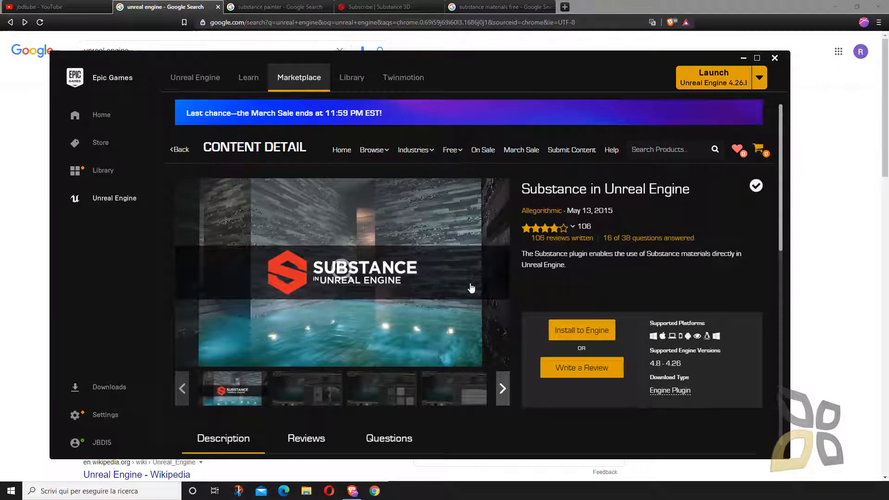
- Try to install the Substance in Unreal Engine plugin to the engine from its product page, and cancel the installation
scroll(472, 286, "down", 2)
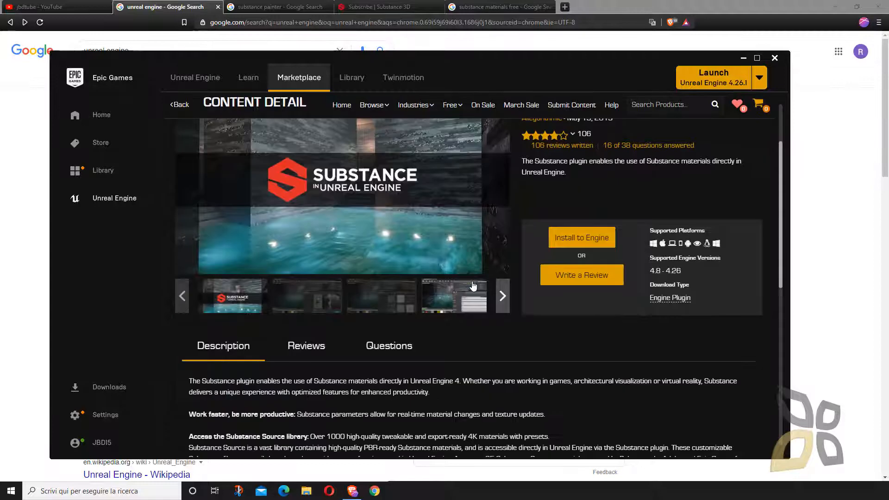
left_click(578, 245)
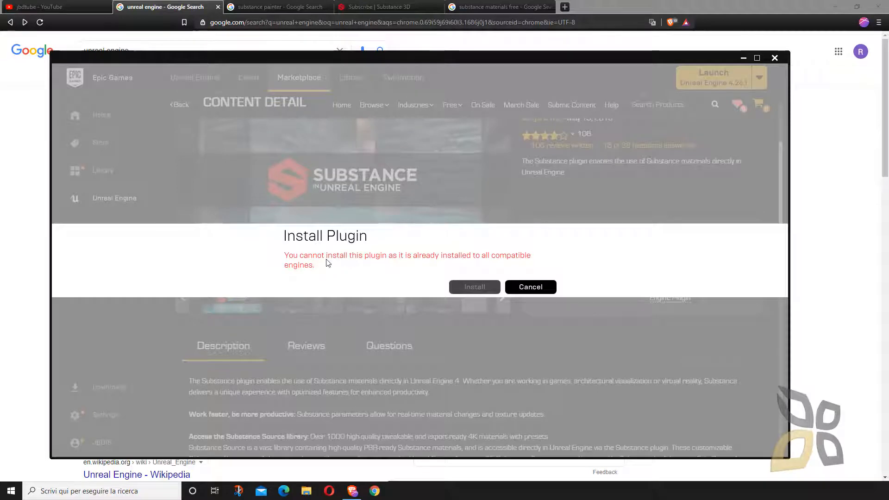
left_click(527, 287)
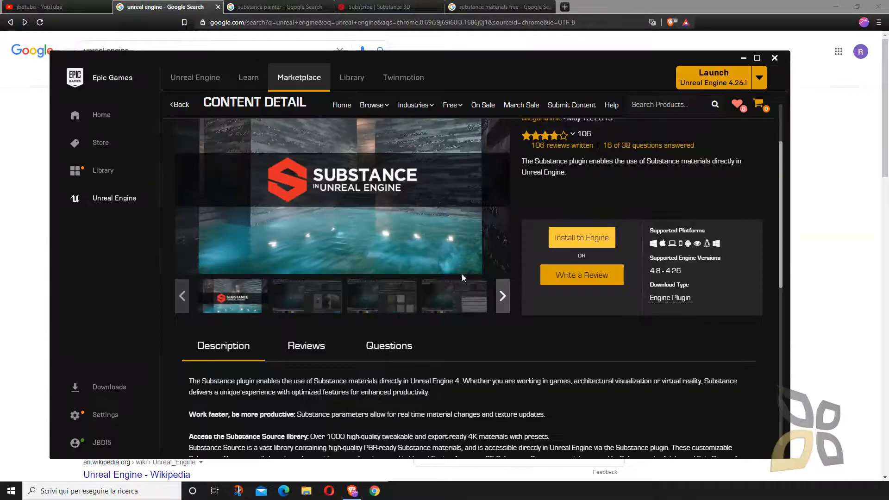
scroll(376, 275, "up", 2)
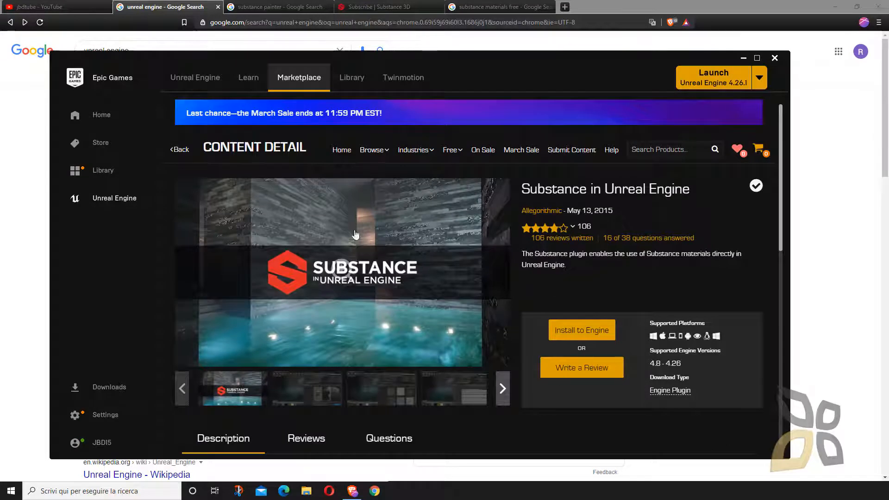
- Open the Unreal Engine library and try installing Substance in Unreal Engine from the Vault, cancelling the installation
left_click(351, 84)
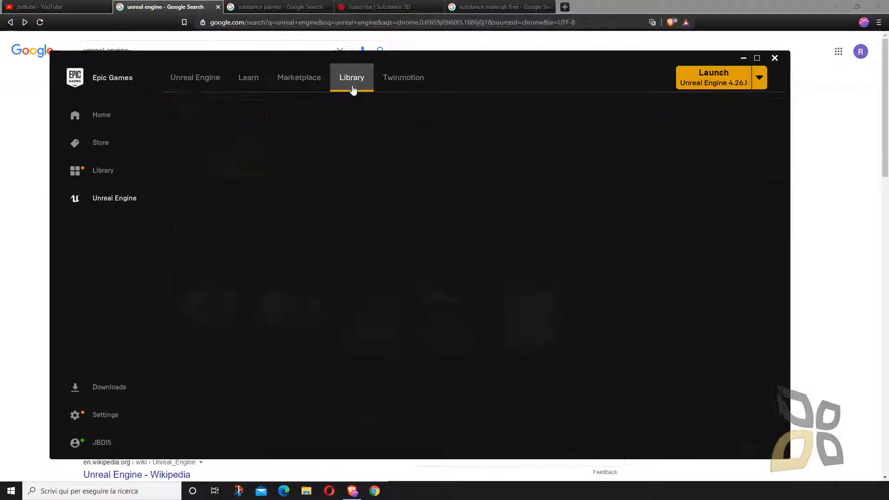
left_click_drag(461, 59, 470, 54)
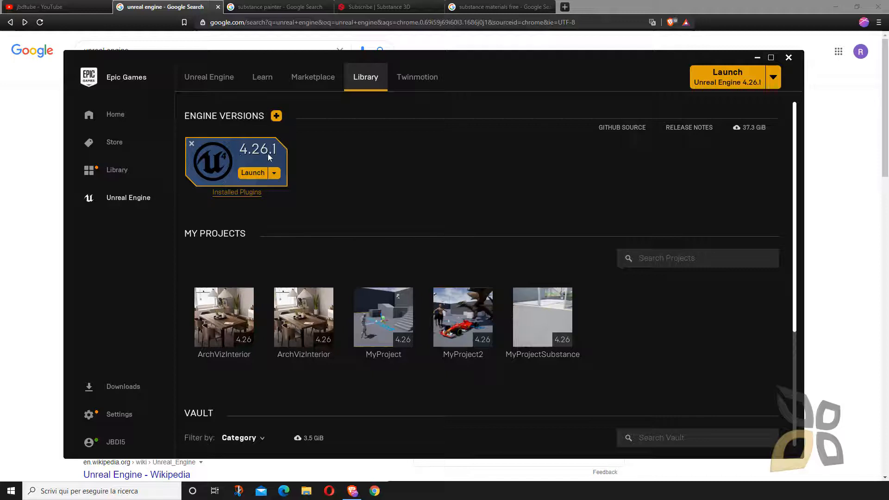
scroll(424, 184, "down", 3)
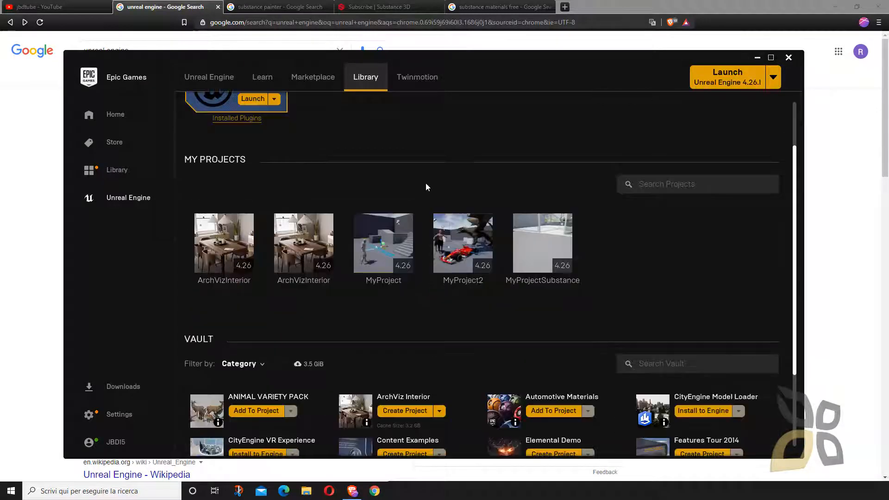
scroll(416, 156, "down", 1)
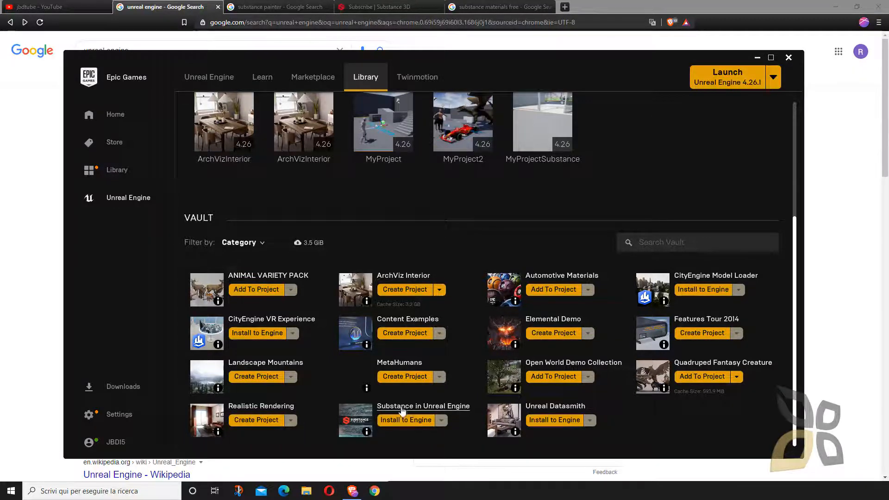
left_click(423, 421)
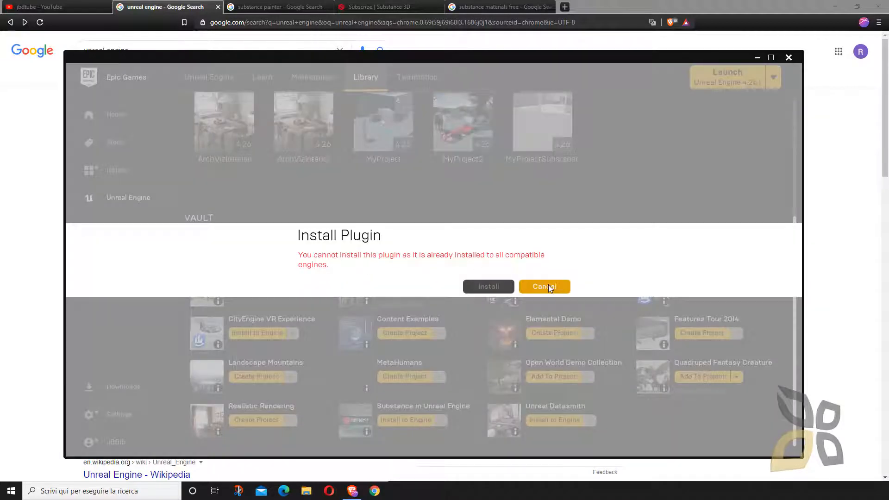
left_click(530, 287)
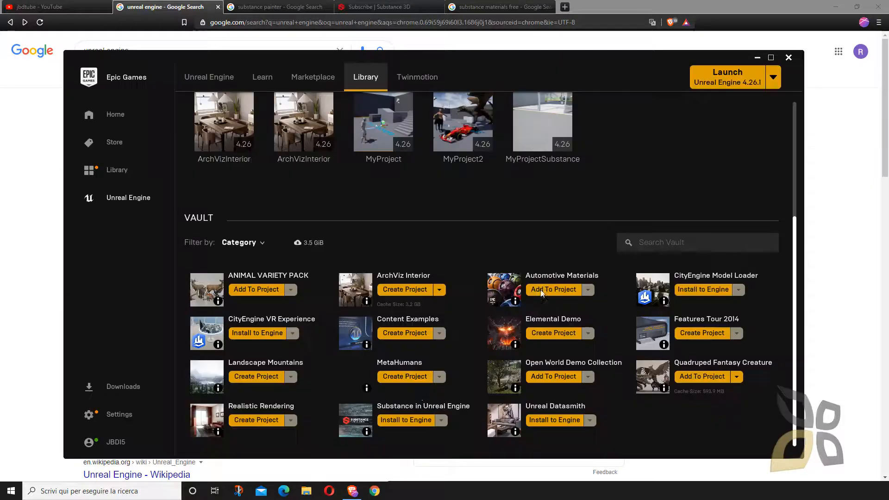
- Locate the ArchViz Interior sample in the Vault and launch the second ArchVizInterior project under My Projects
scroll(450, 371, "up", 2)
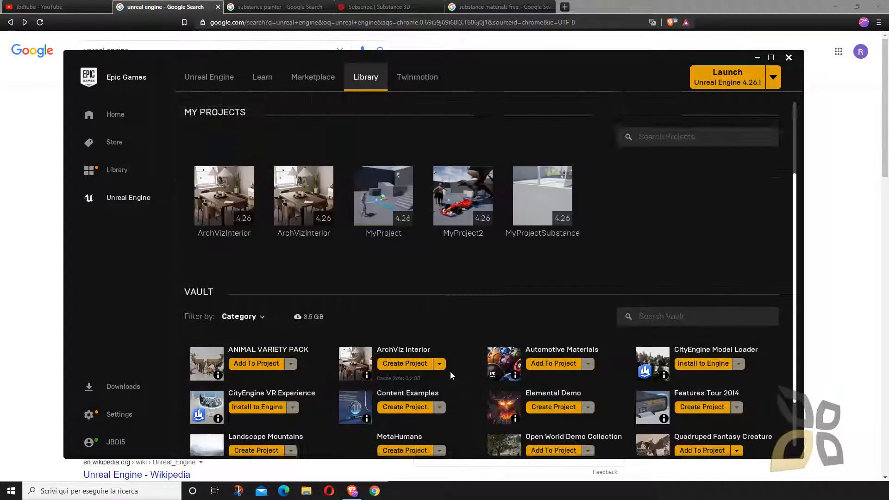
scroll(454, 372, "down", 2)
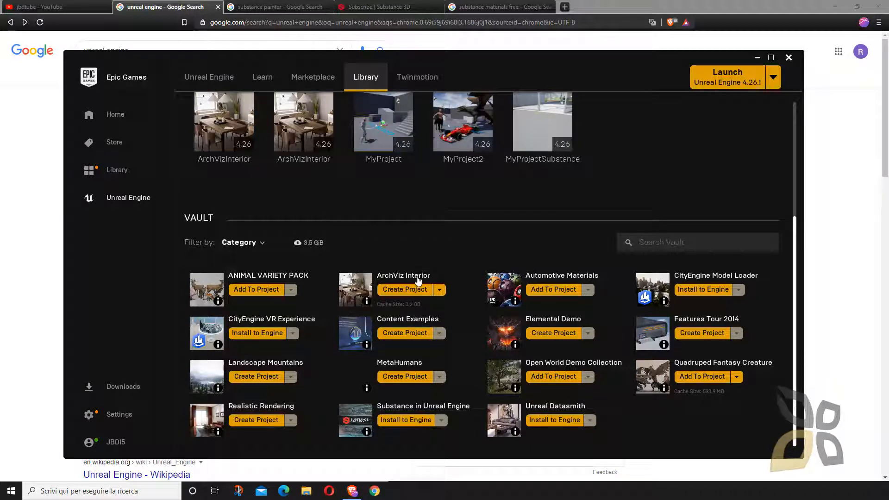
scroll(352, 250, "up", 3)
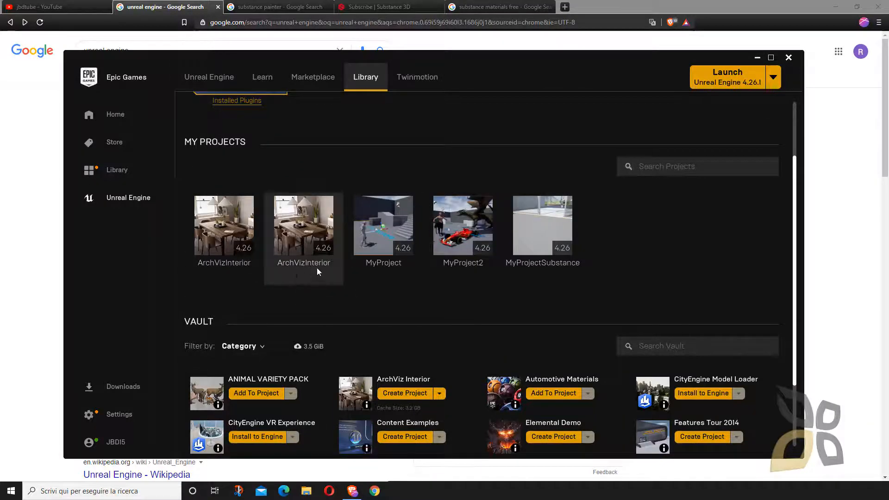
left_click(306, 241)
scroll(393, 324, "down", 2)
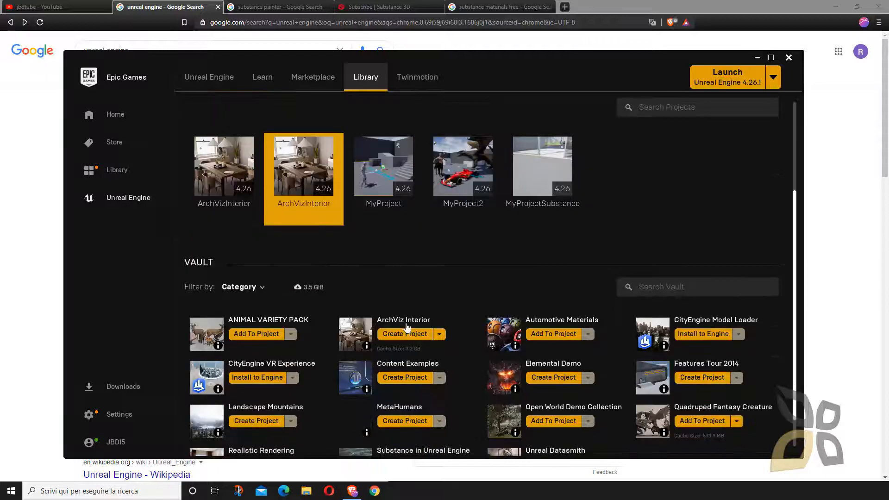
scroll(407, 324, "down", 1)
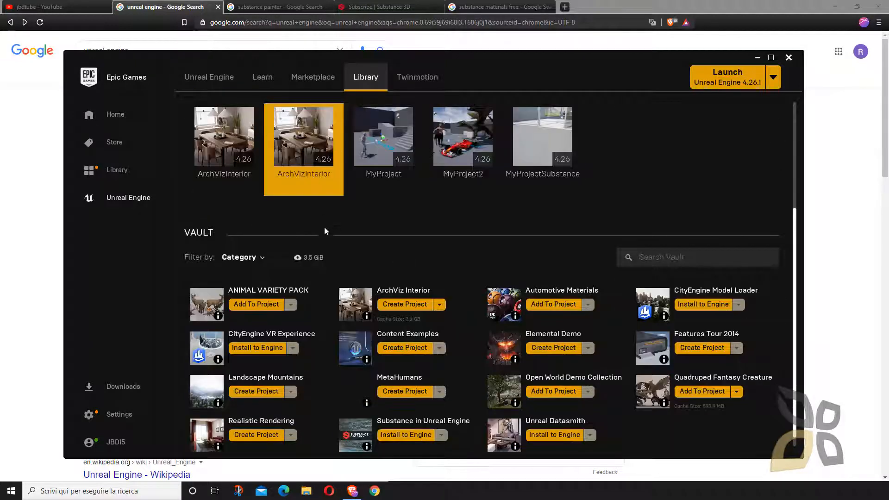
scroll(354, 245, "down", 1)
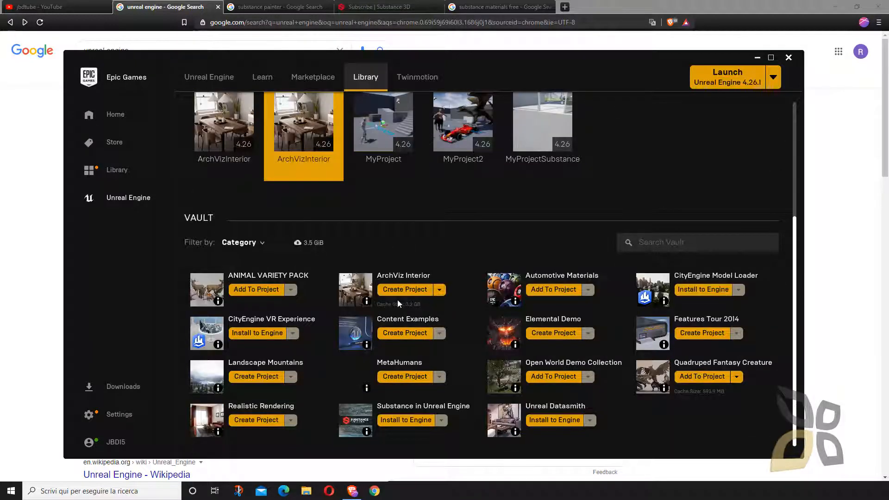
left_click(423, 305)
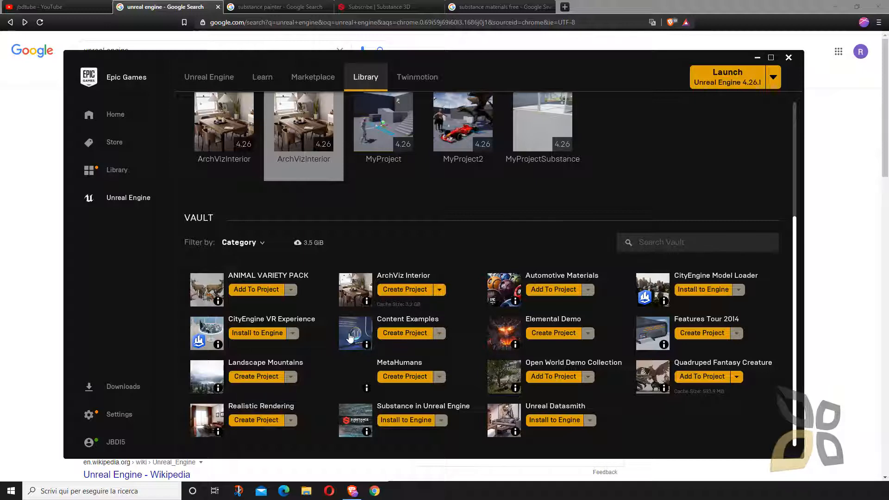
scroll(381, 319, "up", 3)
double_click(294, 193)
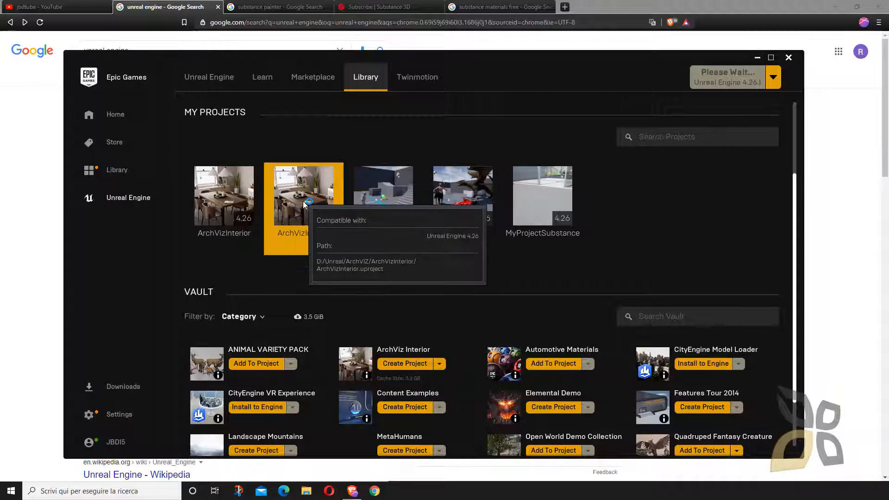
scroll(347, 289, "up", 3)
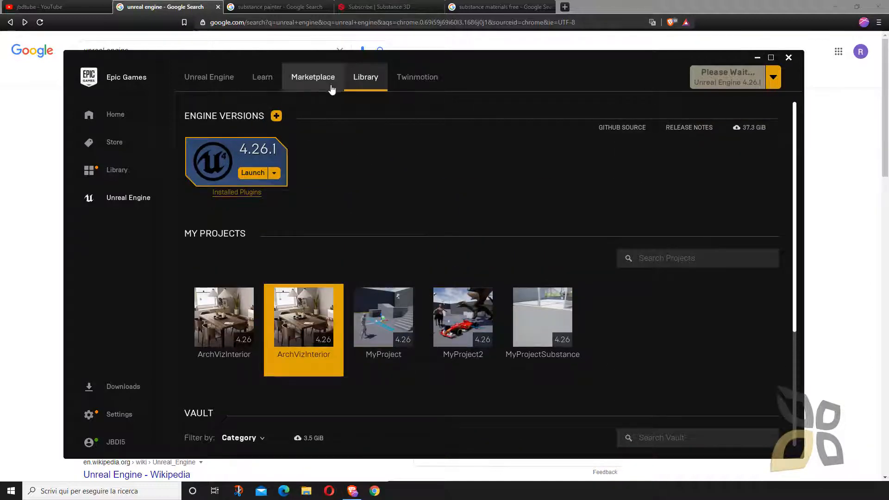
- Switch to the browser and open the Buy page for Substance subscriptions from the "substance painter" search results
left_click(278, 7)
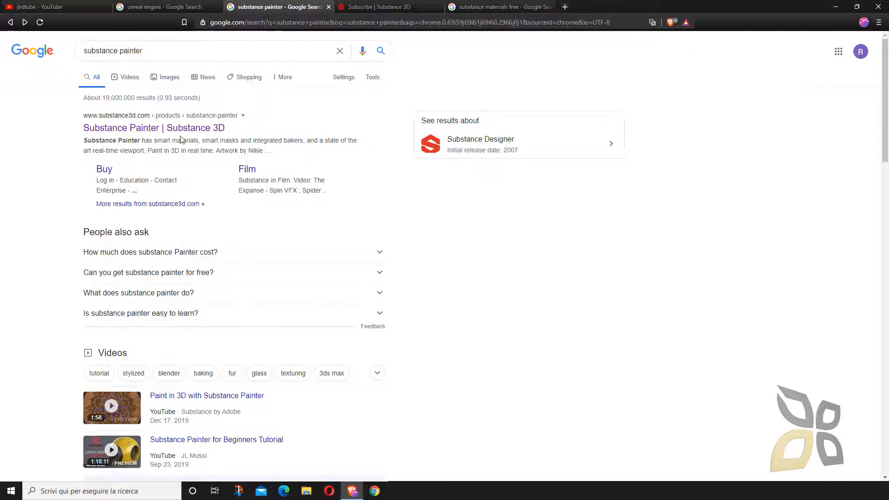
left_click(104, 169)
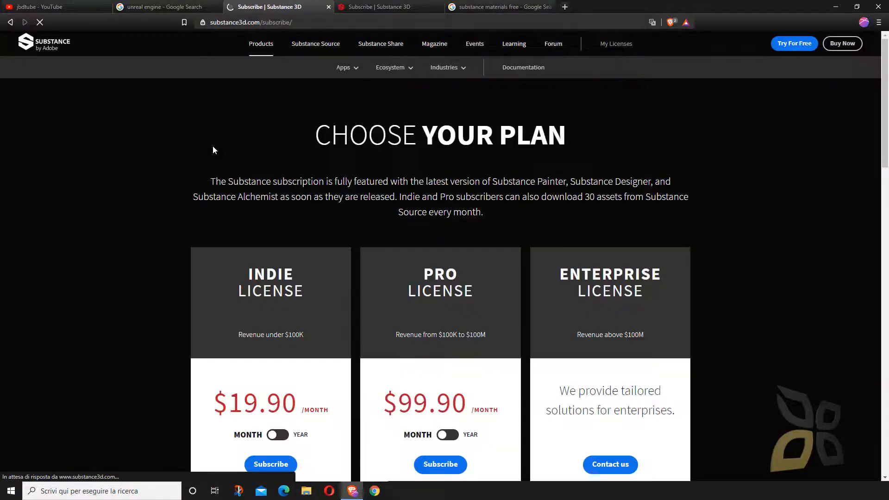
- Review the Indie, Pro and Enterprise license plans on the Substance subscription page
scroll(260, 147, "down", 1)
scroll(308, 173, "down", 2)
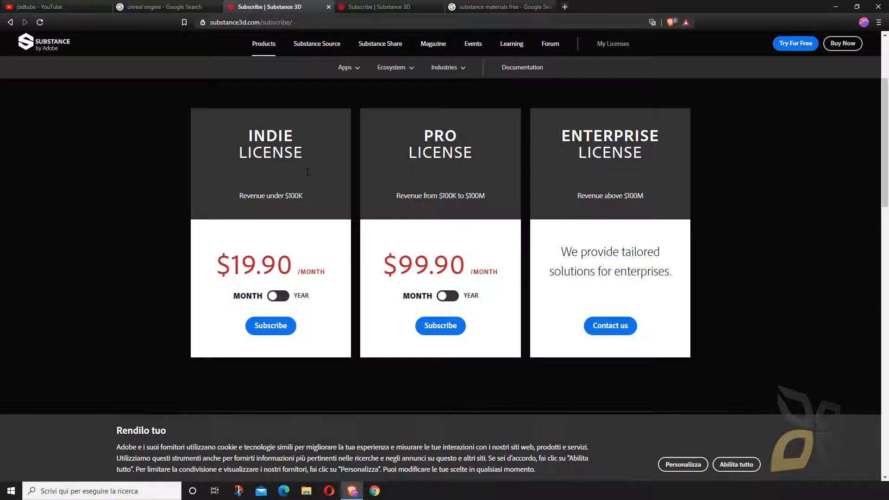
scroll(307, 172, "up", 1)
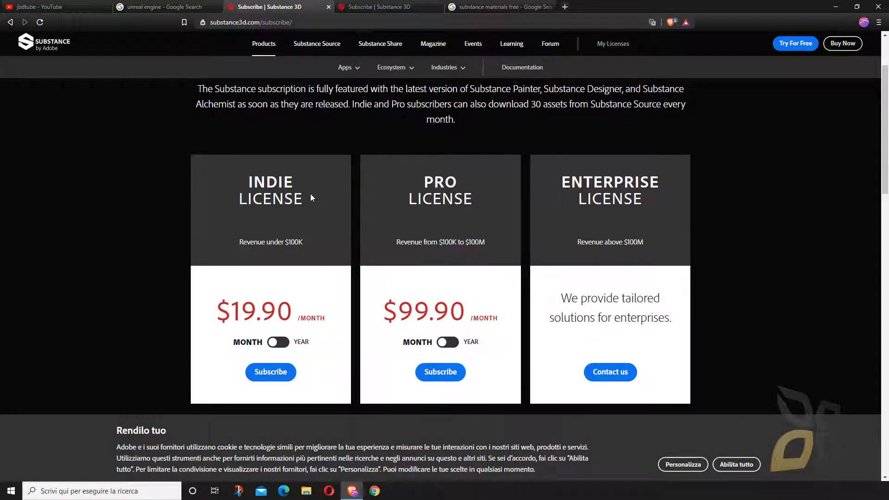
scroll(416, 238, "up", 2)
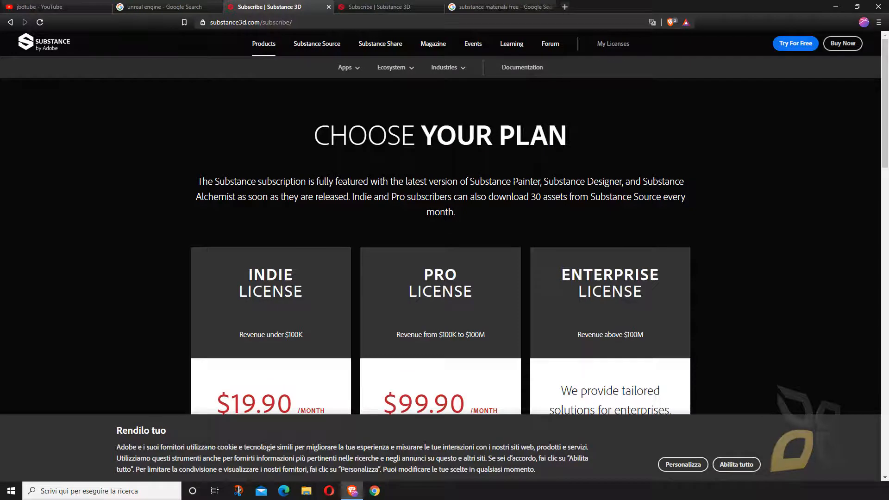
scroll(331, 290, "down", 4)
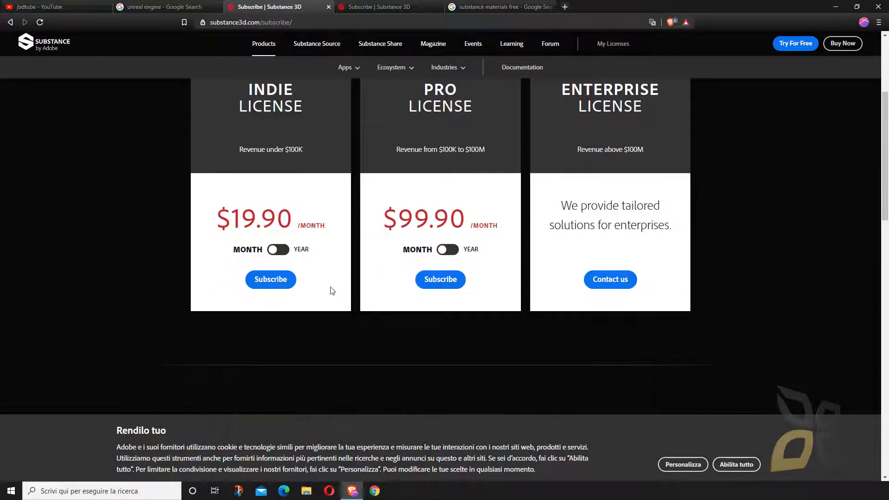
scroll(607, 262, "up", 4)
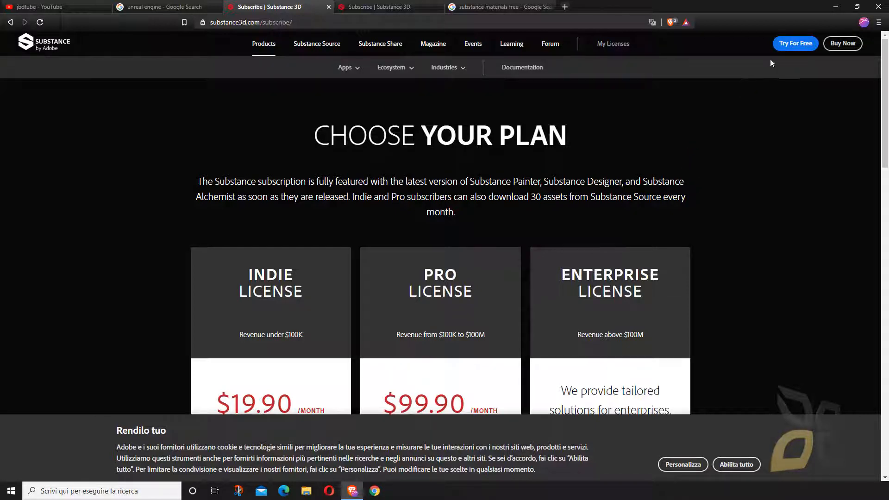
- Try to download the Windows Substance Launcher from the 30-day free trial page into the Download folder
left_click(783, 48)
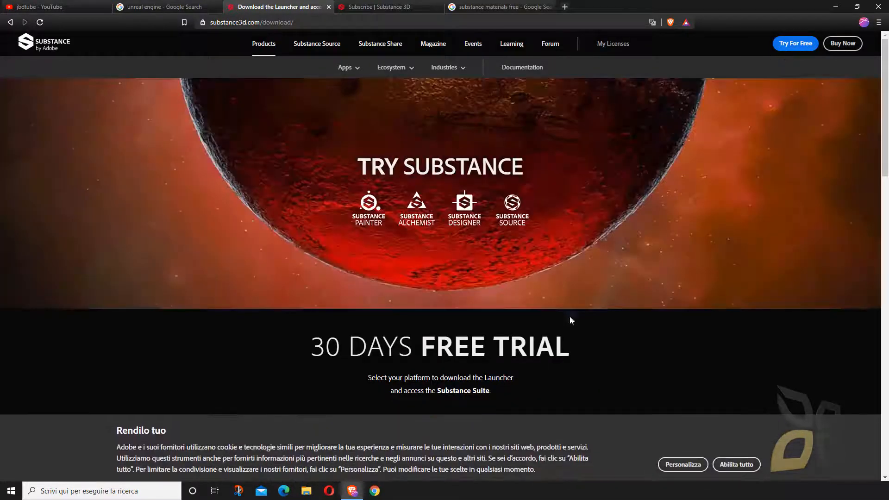
scroll(580, 330, "down", 3)
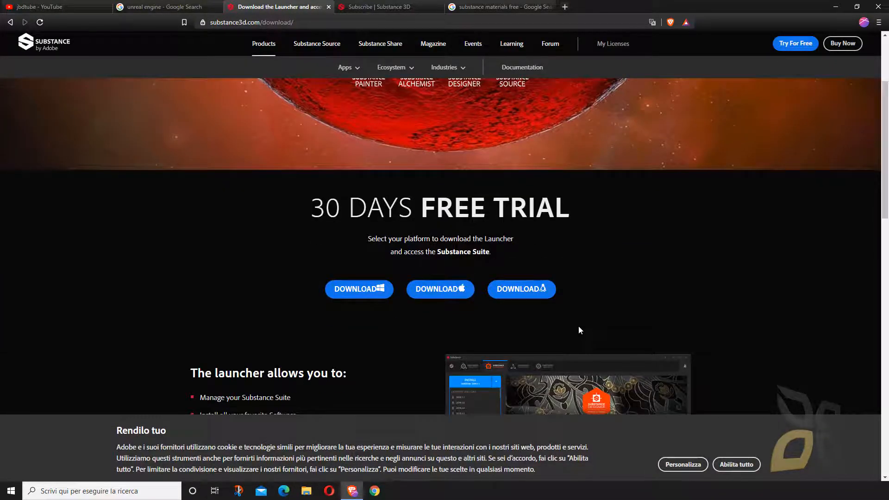
left_click(369, 292)
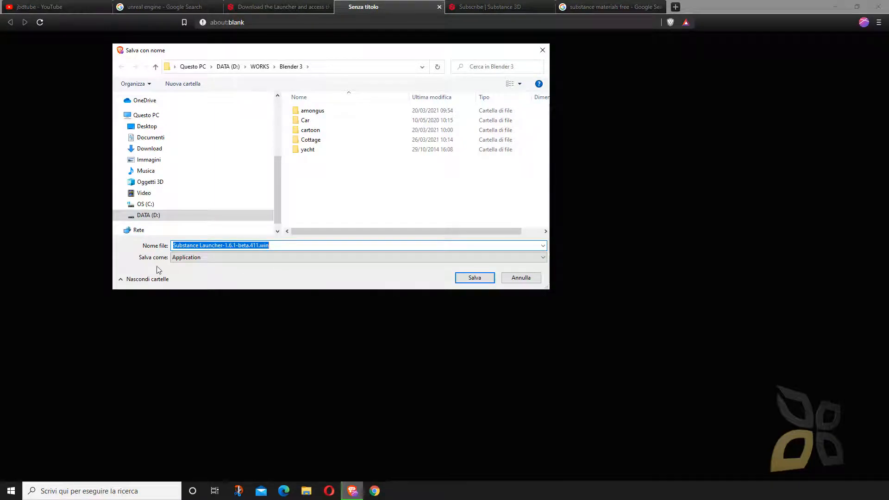
scroll(157, 149, "up", 4)
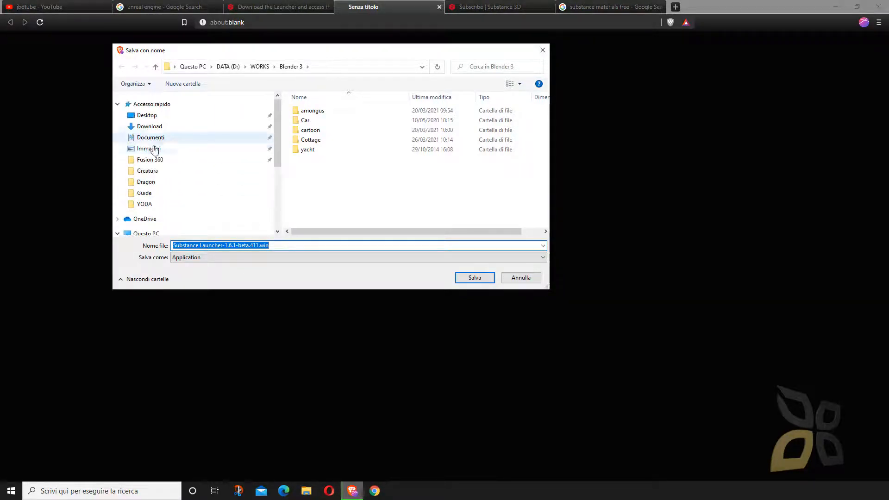
left_click(148, 115)
left_click(152, 126)
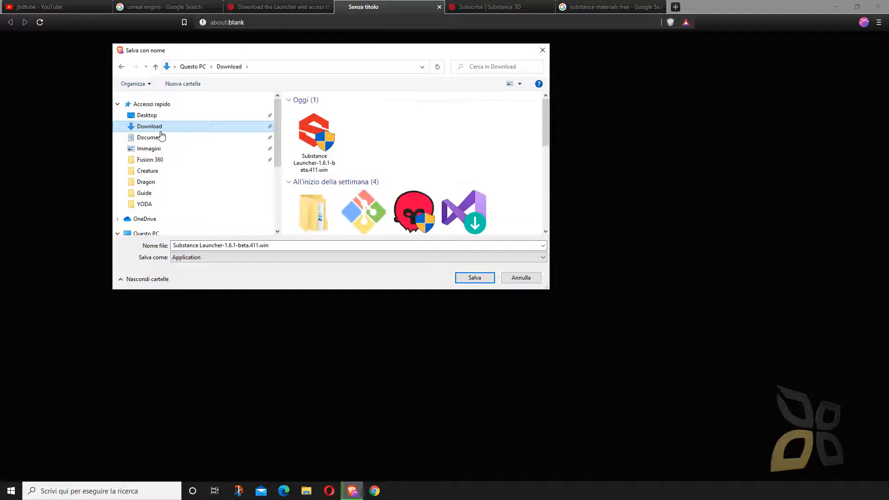
left_click(325, 134)
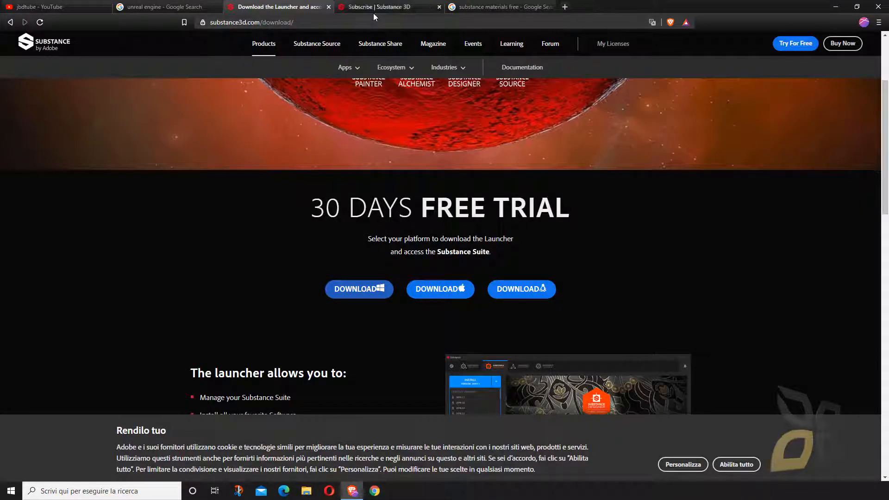
- Compare the Indie and Pro monthly prices on the other open Subscribe page
left_click(373, 6)
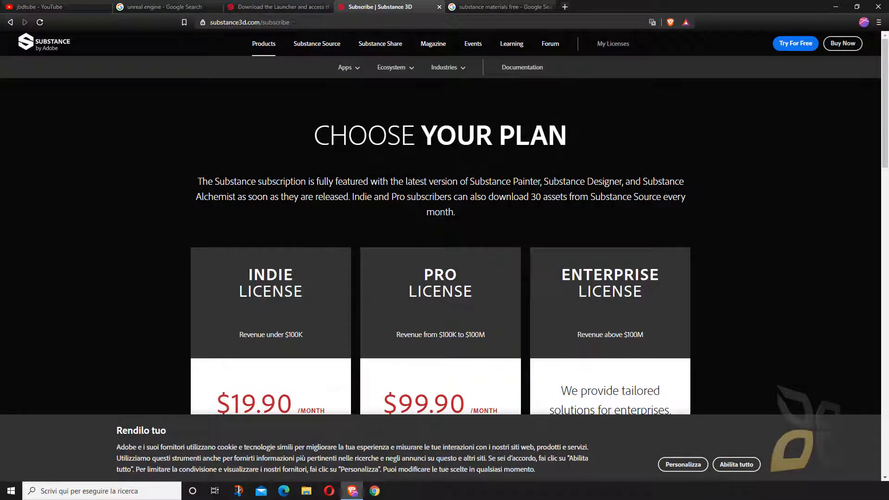
scroll(613, 189, "down", 3)
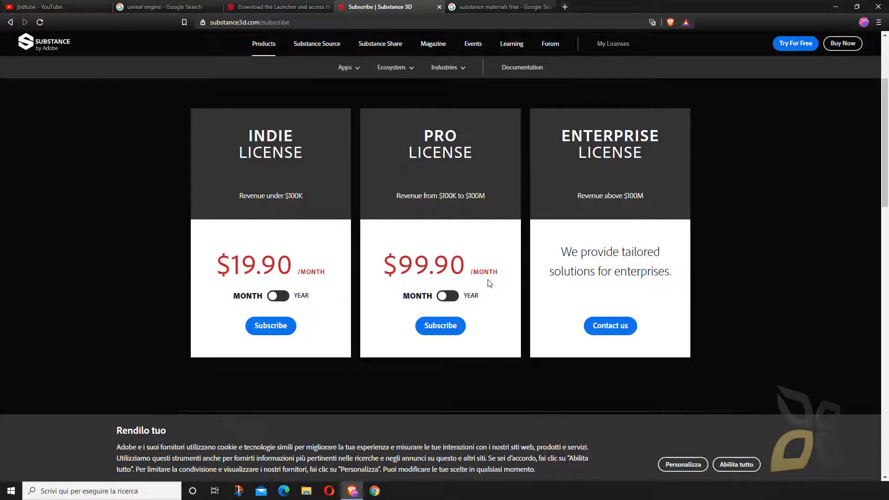
scroll(475, 276, "up", 3)
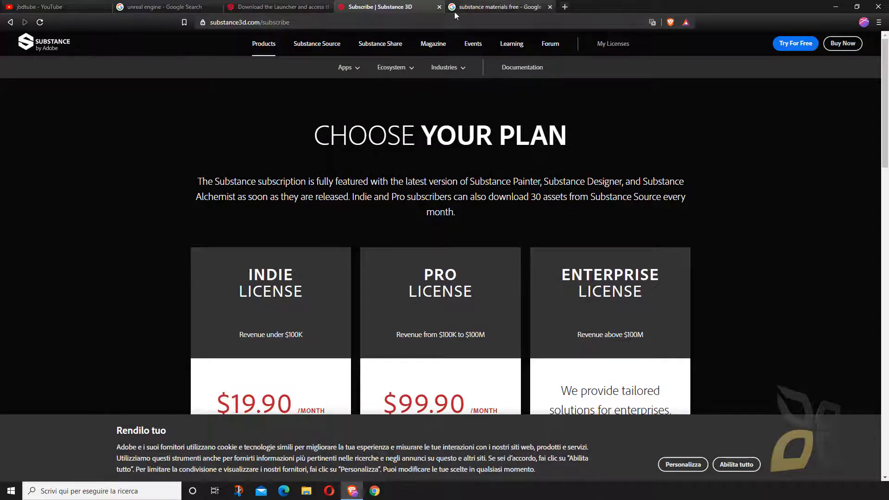
- Open Substance Share from the "substance materials free" search results, and open Substance Source from the Subscribe page
left_click(495, 7)
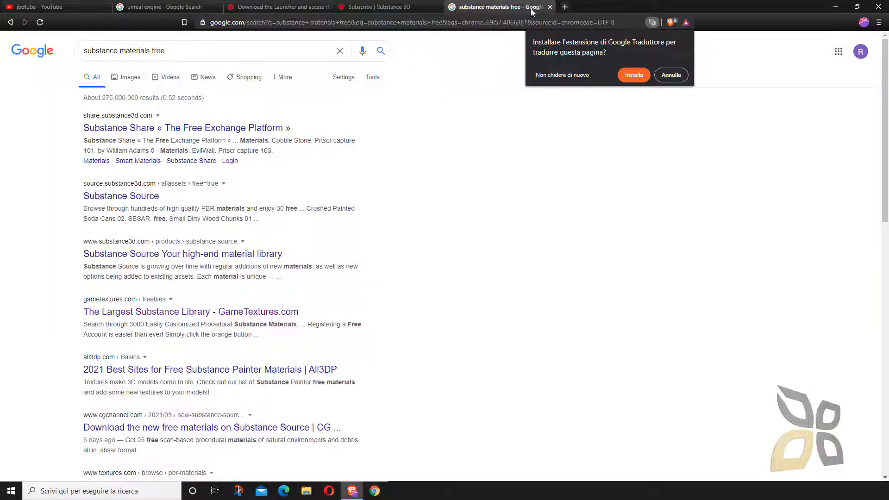
left_click(668, 80)
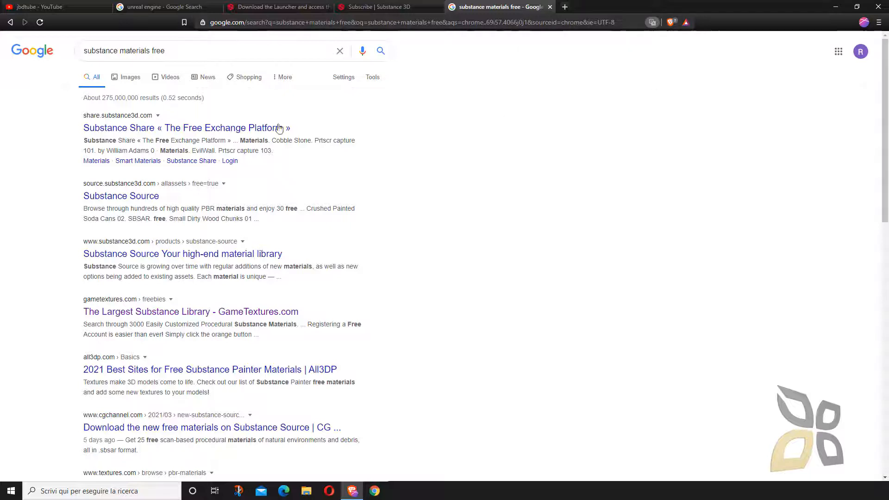
left_click(135, 133)
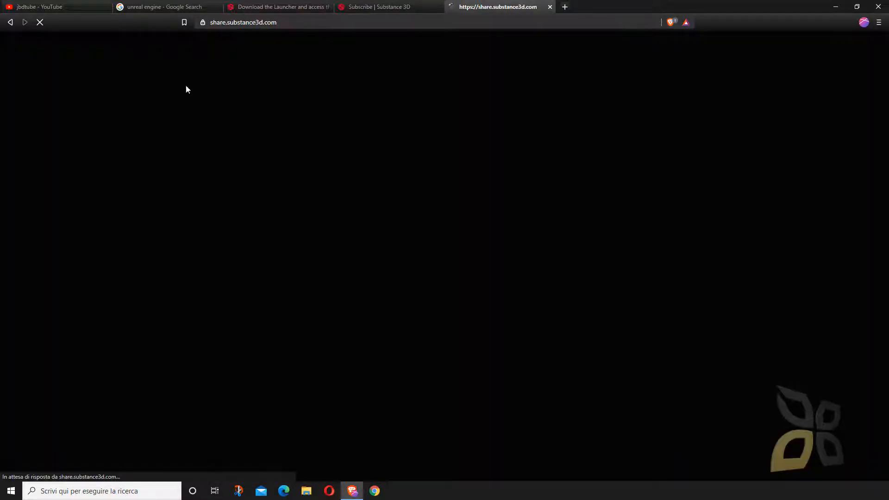
left_click(387, 7)
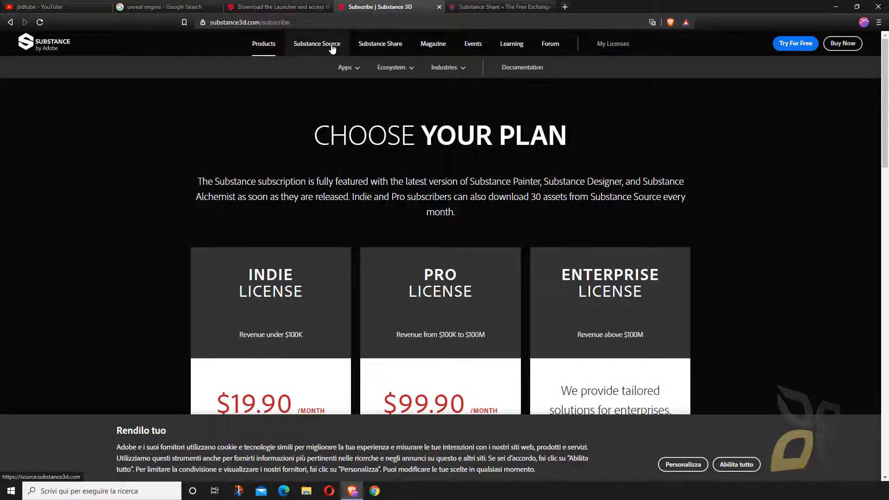
left_click(332, 46)
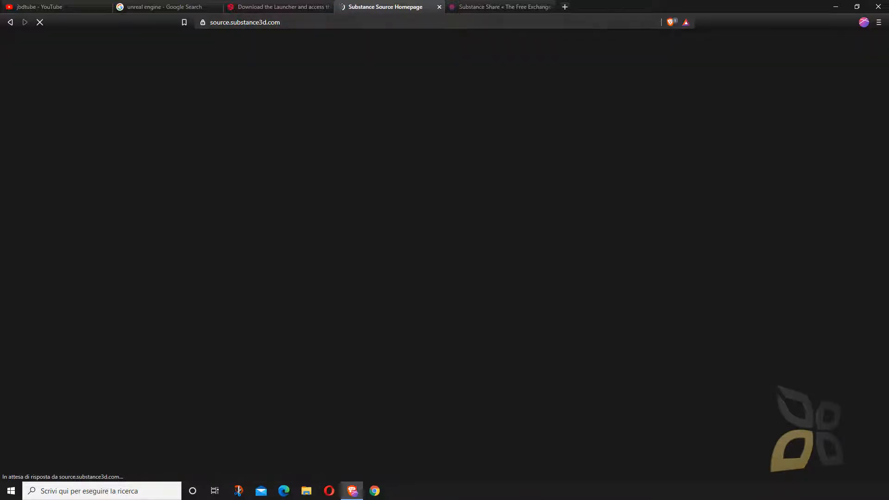
- Browse the Materials category on Substance Share and request the download of the Bolted Square Plate material
left_click(520, 7)
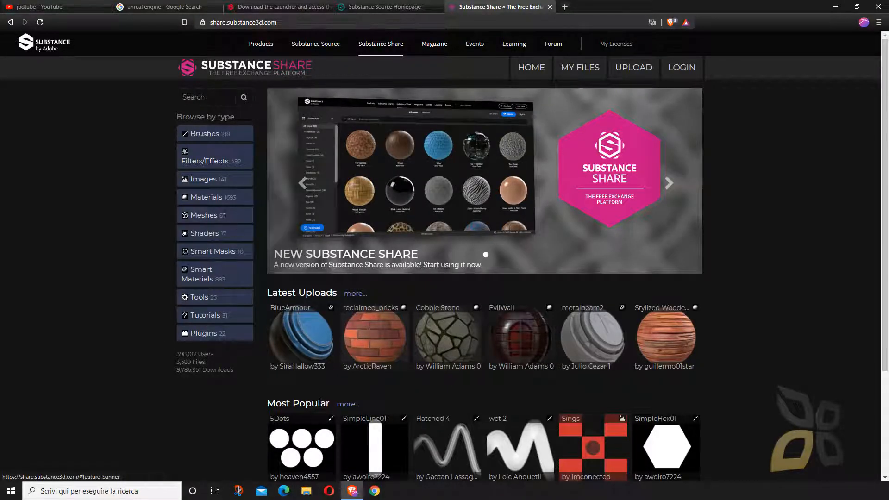
left_click(207, 197)
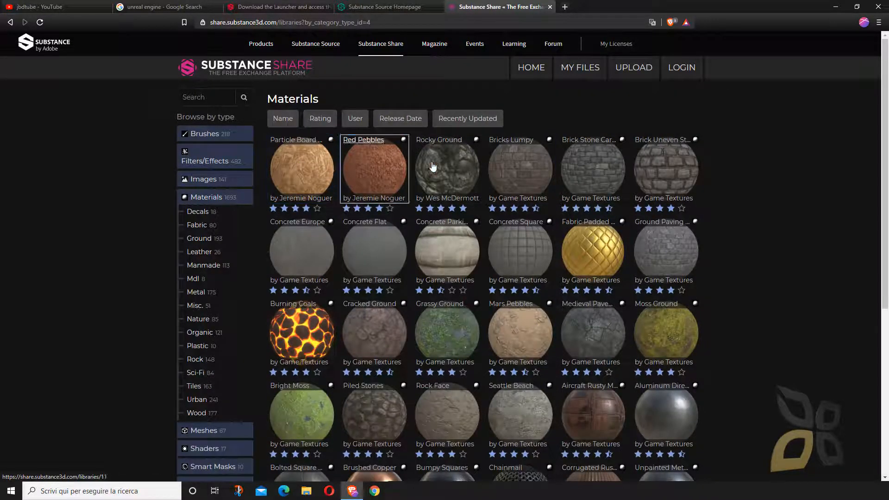
scroll(486, 243, "down", 5)
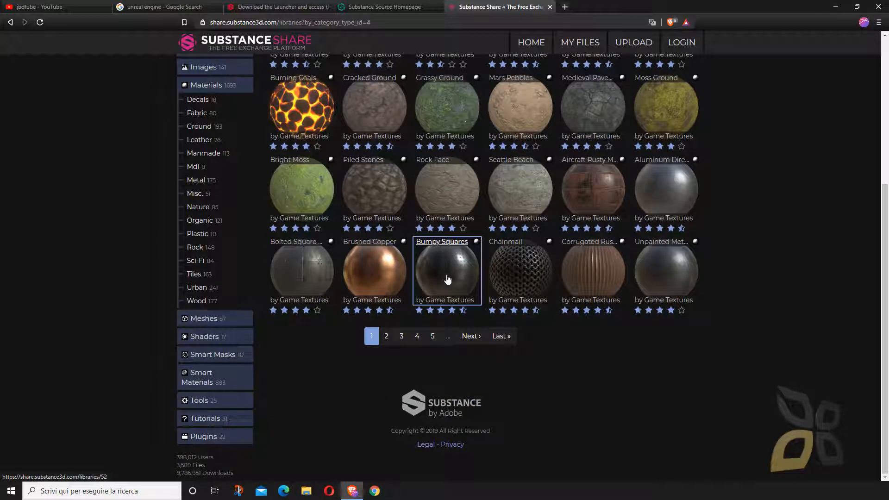
left_click(314, 276)
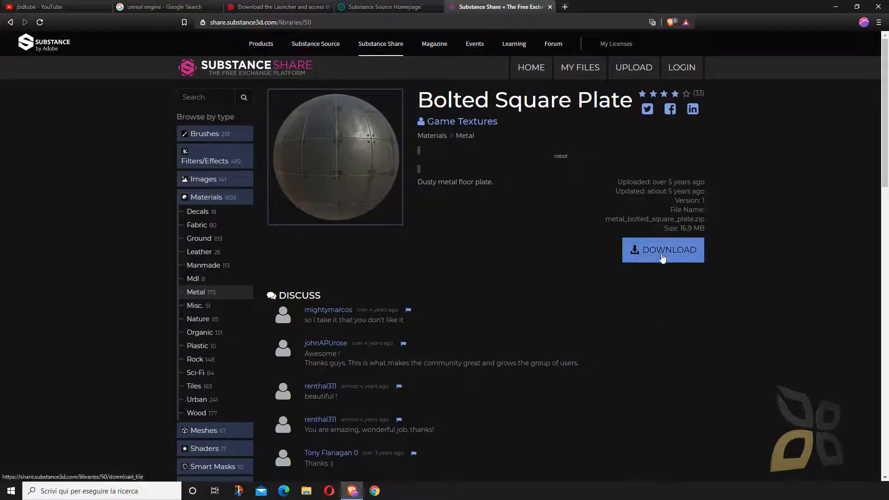
left_click(662, 257)
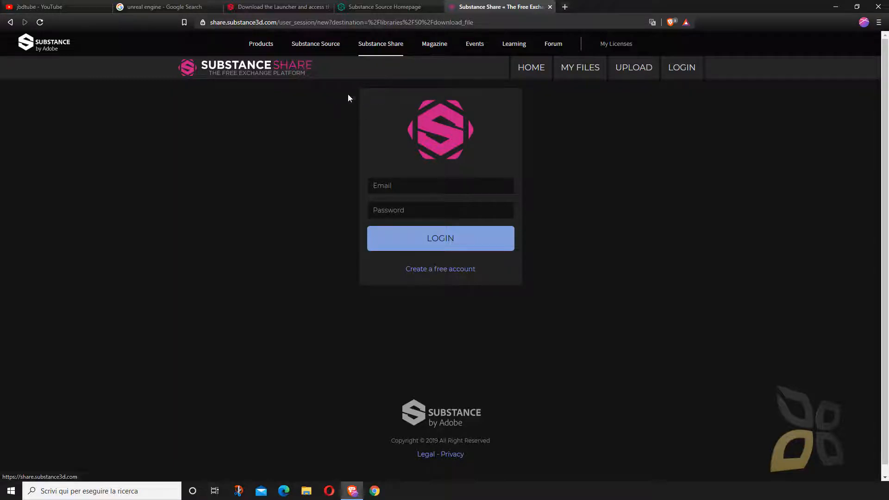
- Transfer the Substance Share login page's address to Chrome and log in with the saved credentials to download metal_bolted_square_plate.zip
left_click(298, 21)
right_click(298, 21)
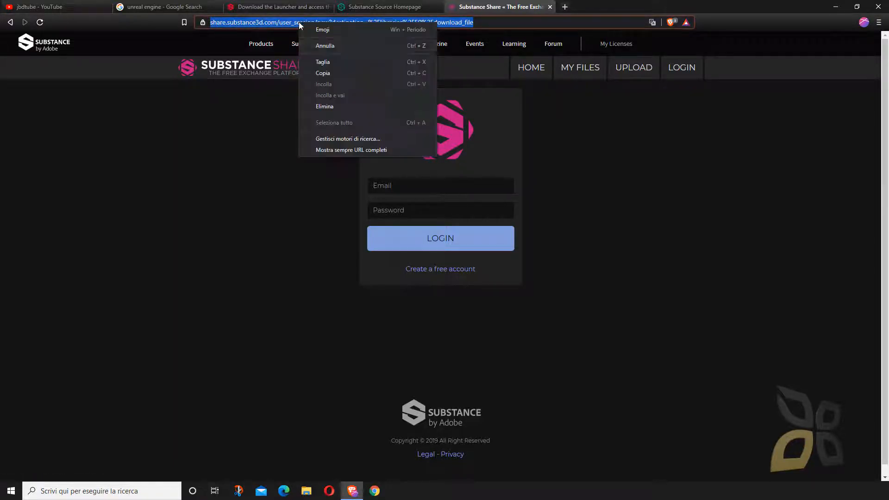
left_click(345, 66)
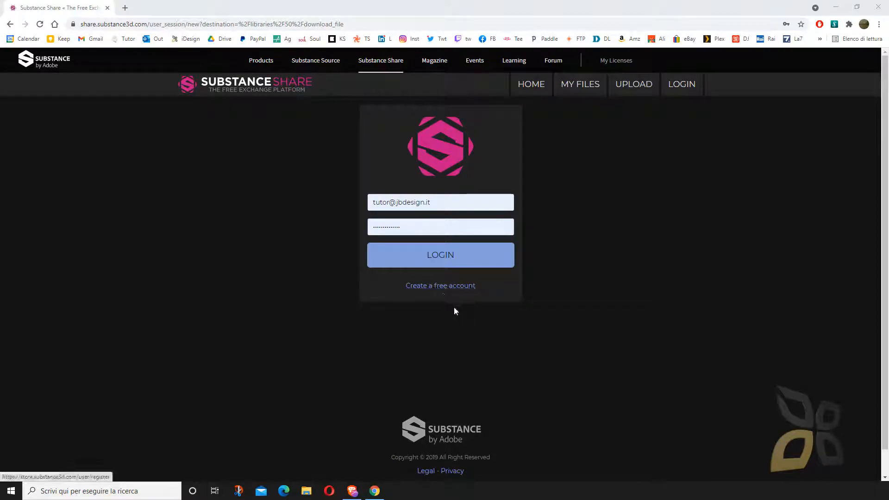
left_click(438, 257)
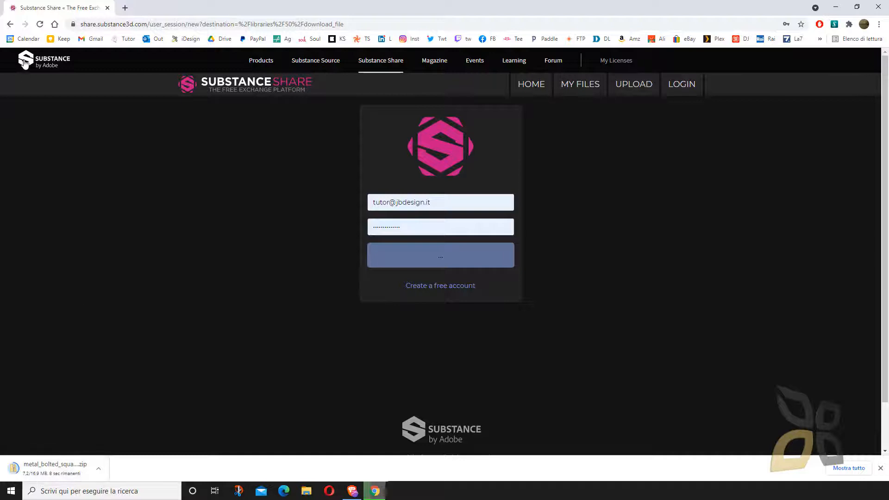
- Open Substance Source, and in a new tab search for "substance free download materilas" and open the "Substance Source | Substance 3D" result
left_click(323, 65)
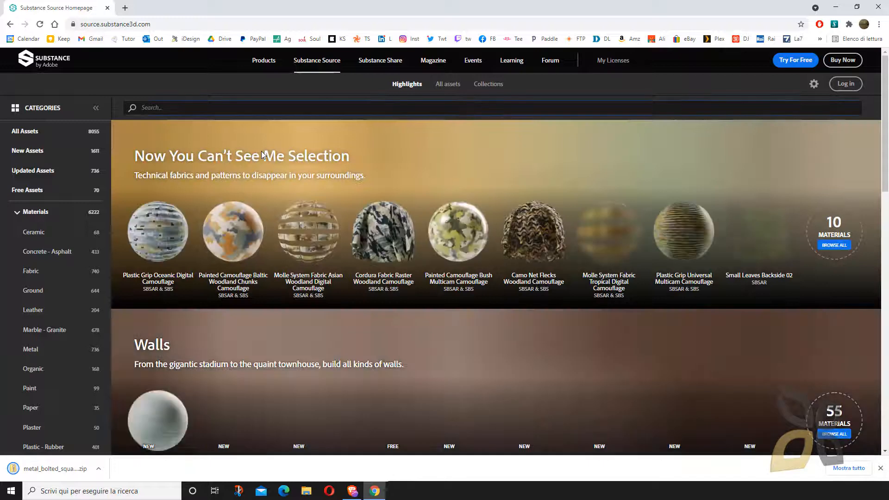
left_click(125, 8)
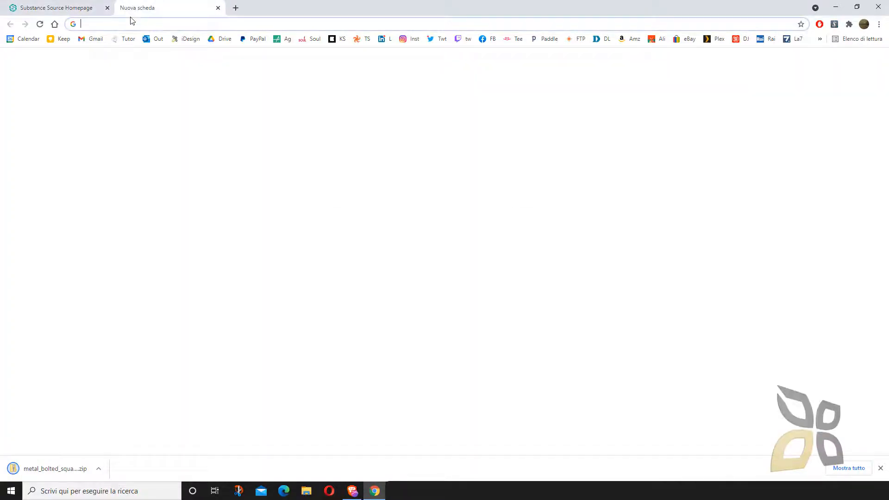
type("su")
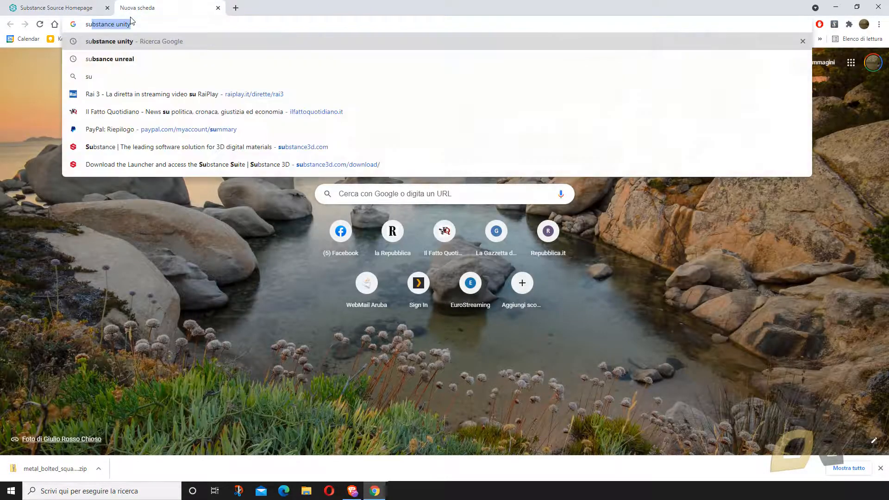
type("bstance free")
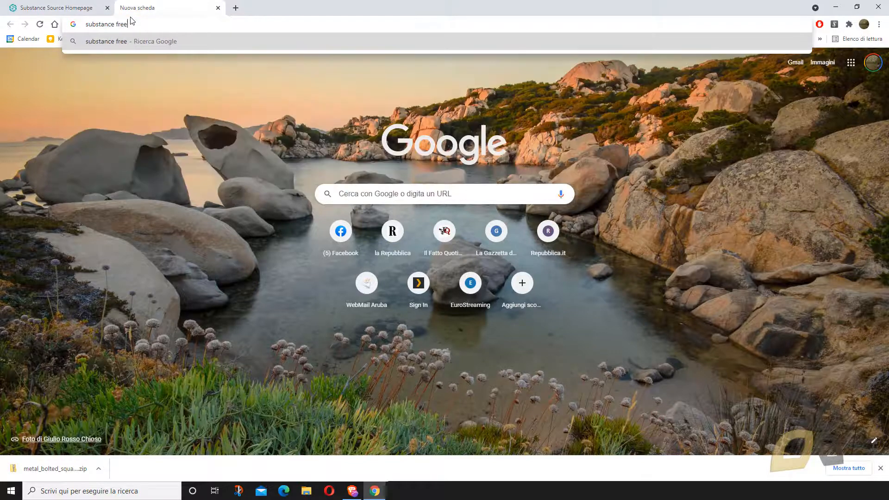
type(" download materilas")
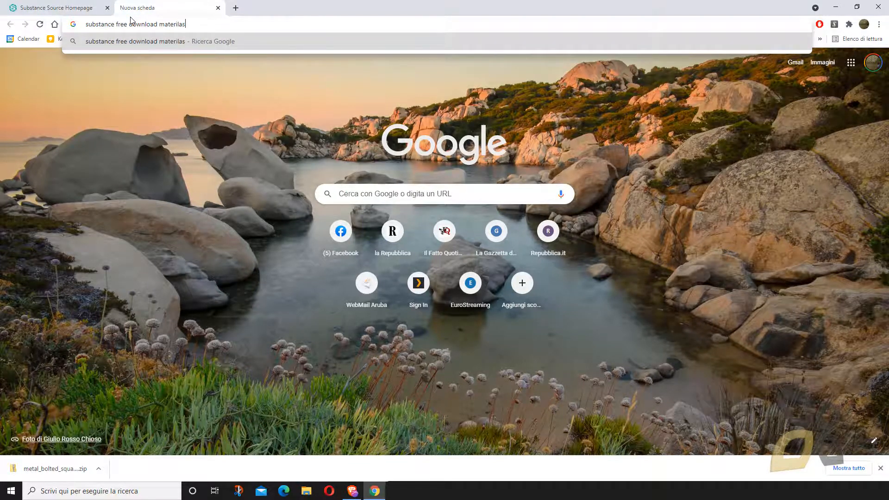
key("Return")
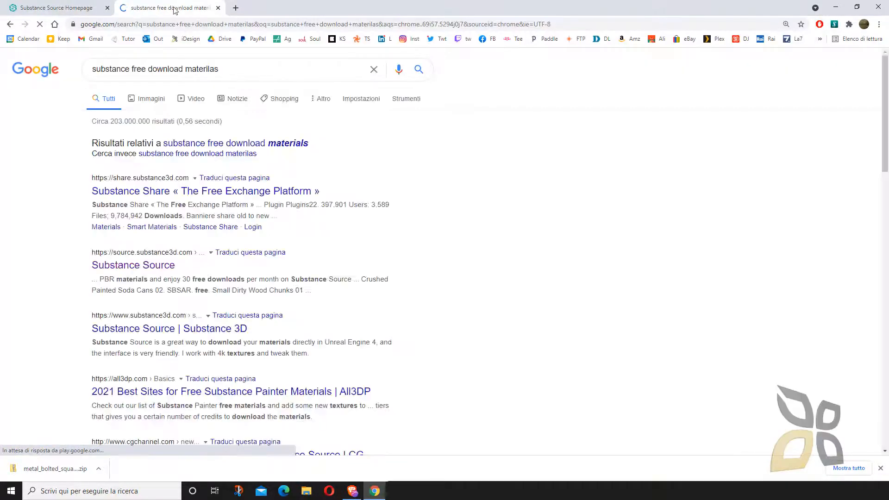
scroll(147, 287, "down", 1)
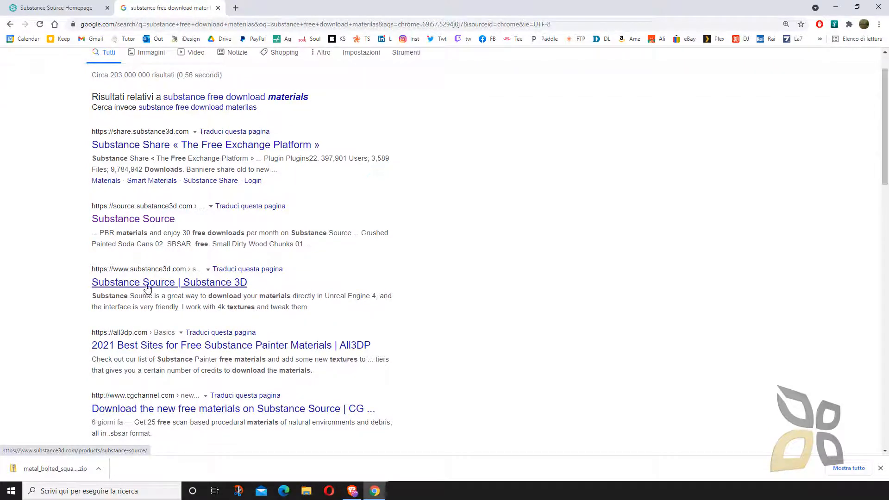
left_click(148, 287)
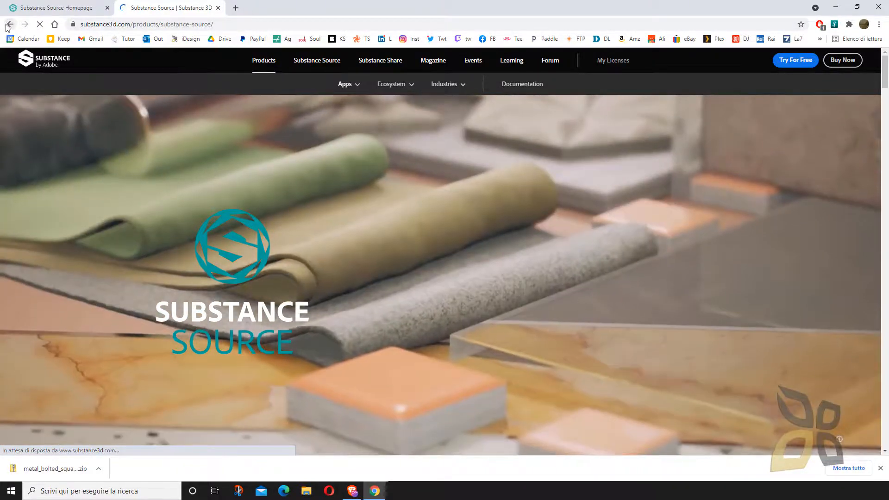
- Return to the search results for "substance free download materilas", look through them, and close that tab
left_click(10, 23)
scroll(143, 194, "down", 5)
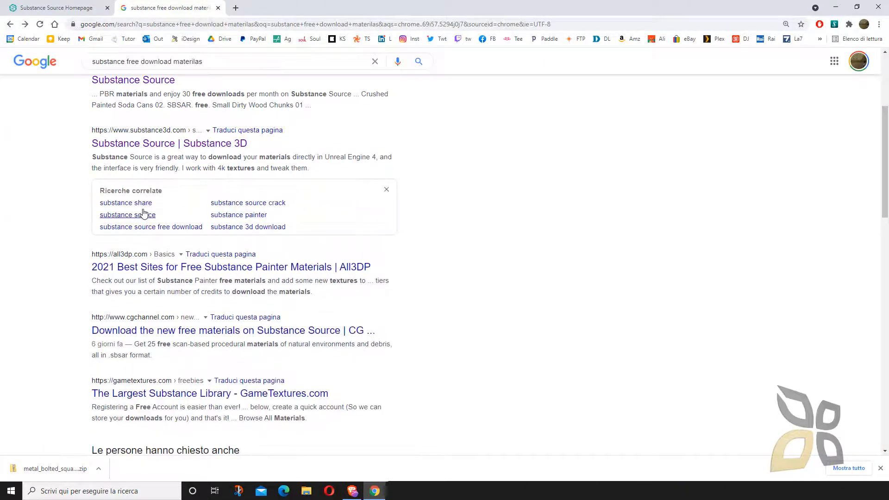
scroll(93, 324, "down", 1)
key("ctrl+w")
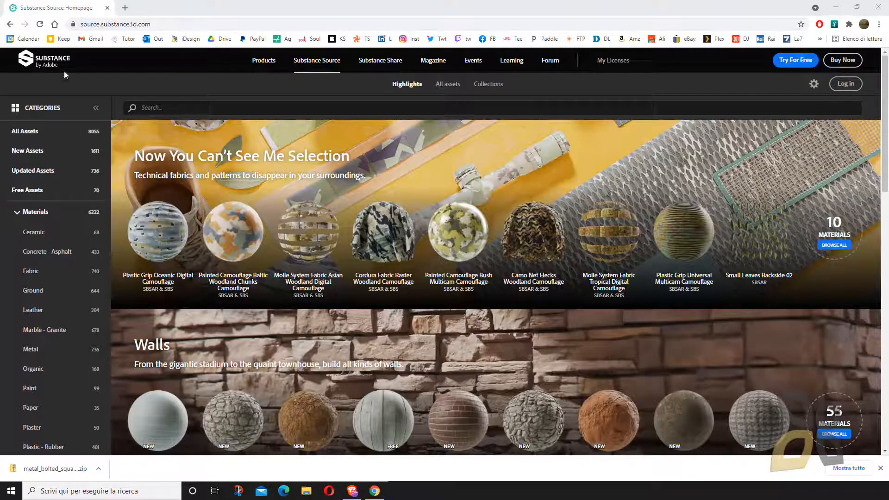
- Show only the Free Assets on Substance Source and browse the list down to the Bamboo Wood Varnished material
scroll(201, 199, "down", 1)
scroll(201, 199, "down", 3)
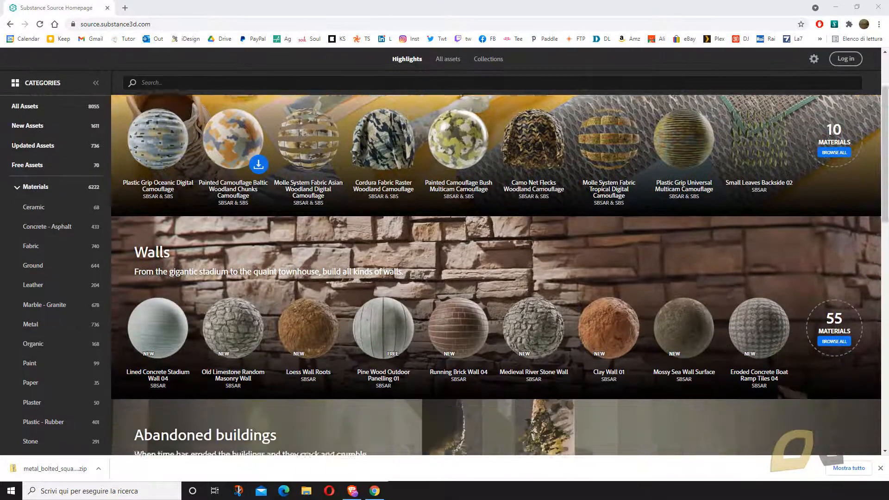
left_click(45, 165)
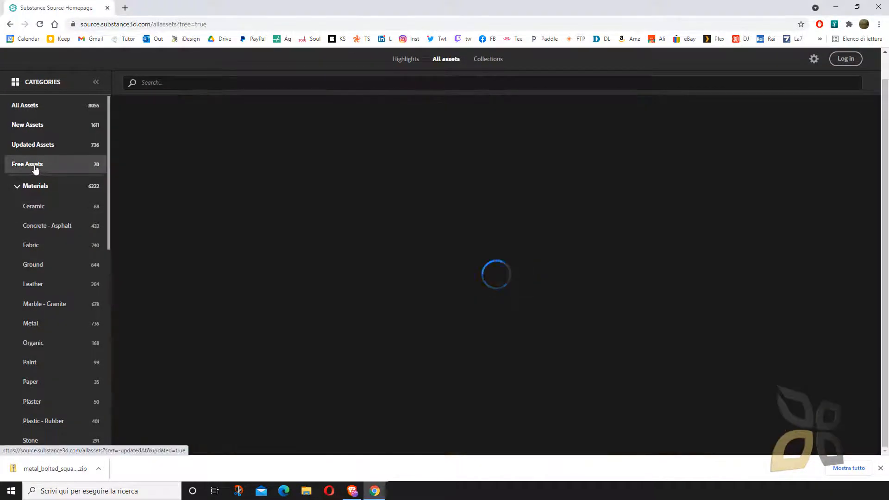
scroll(407, 139, "down", 8)
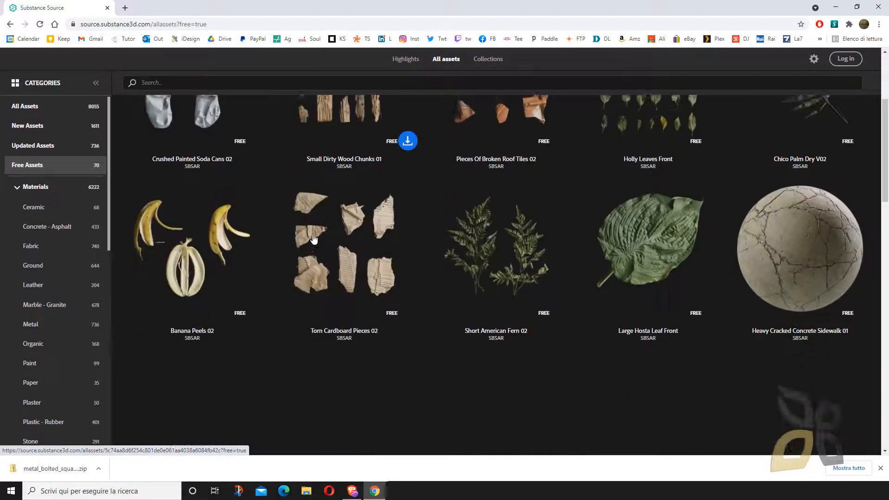
scroll(440, 282, "down", 9)
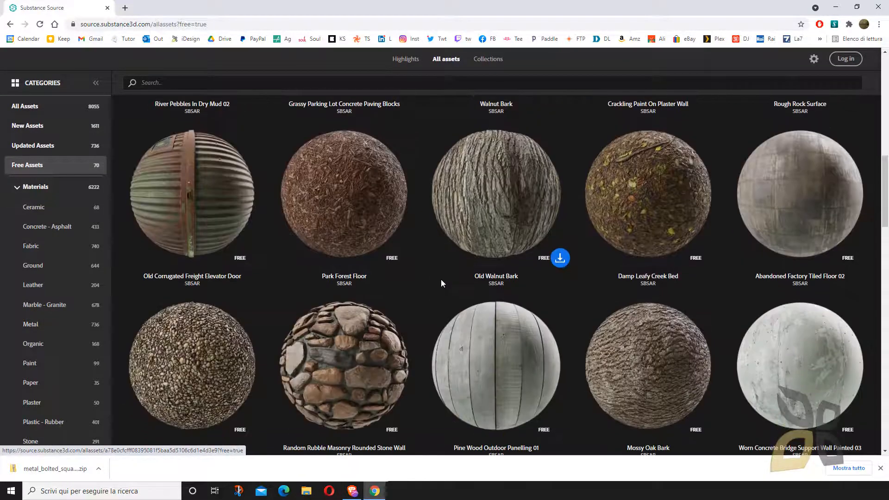
scroll(495, 229, "up", 2)
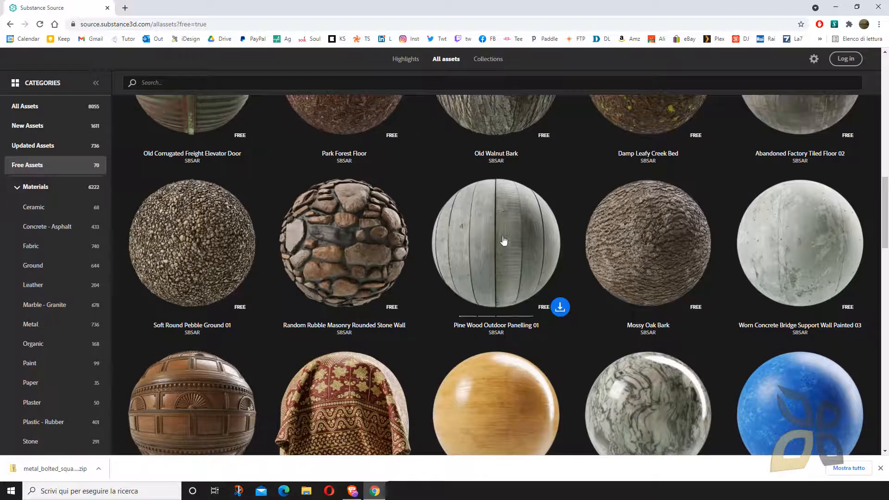
scroll(608, 272, "down", 2)
scroll(602, 265, "down", 2)
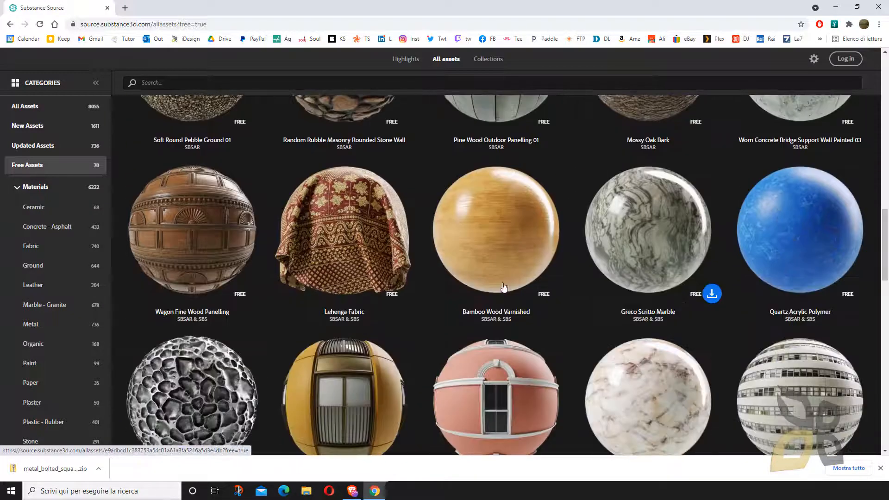
- Download the Bamboo Wood Varnished material, logging in with the saved credentials and the option to be remembered on this computer
left_click(561, 294)
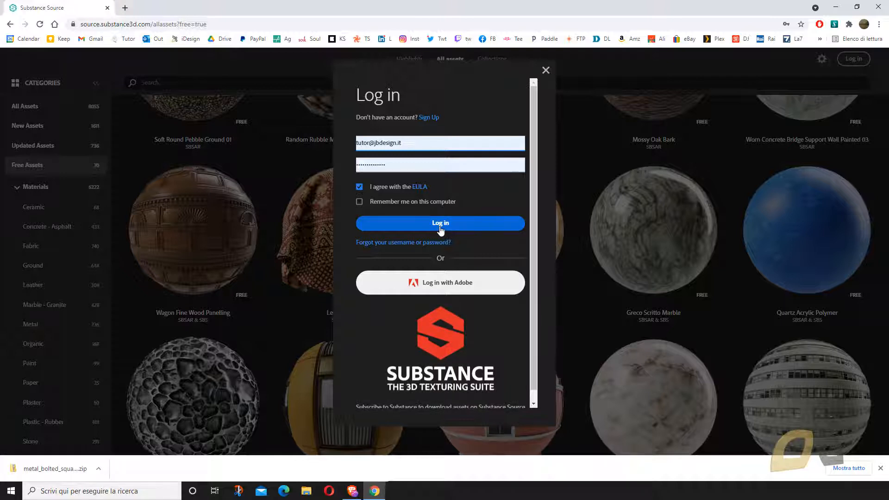
left_click(359, 202)
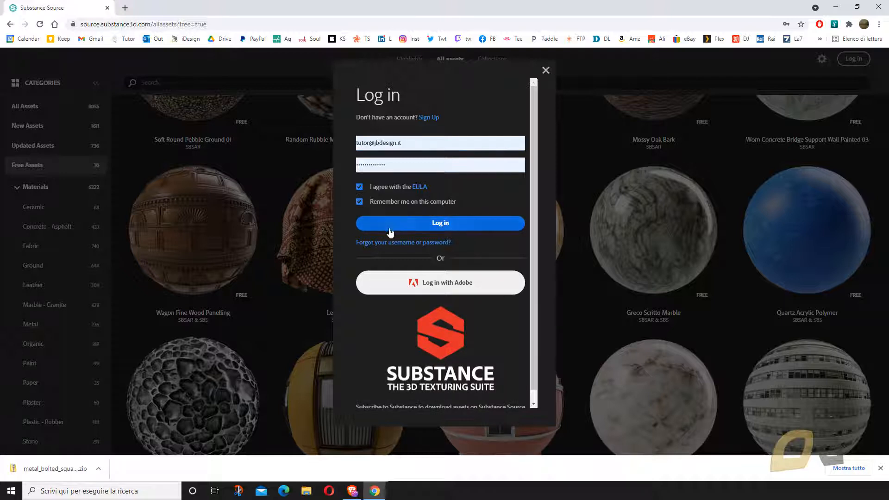
left_click(438, 224)
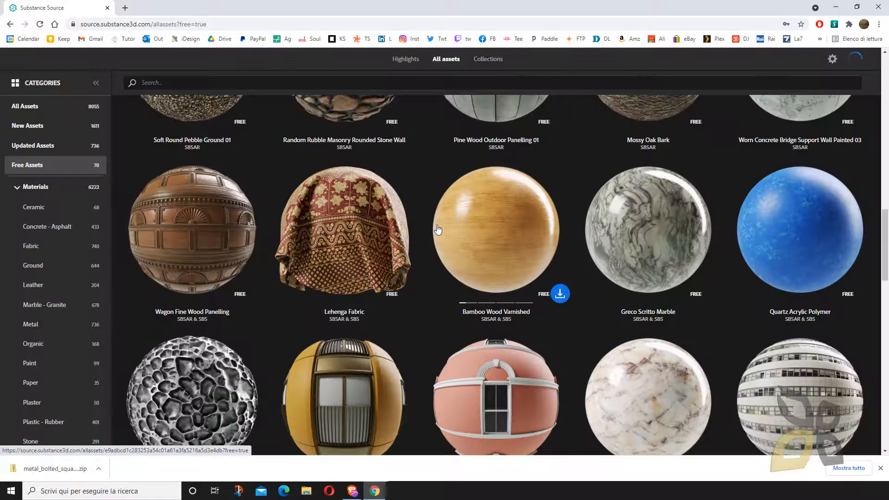
left_click(562, 301)
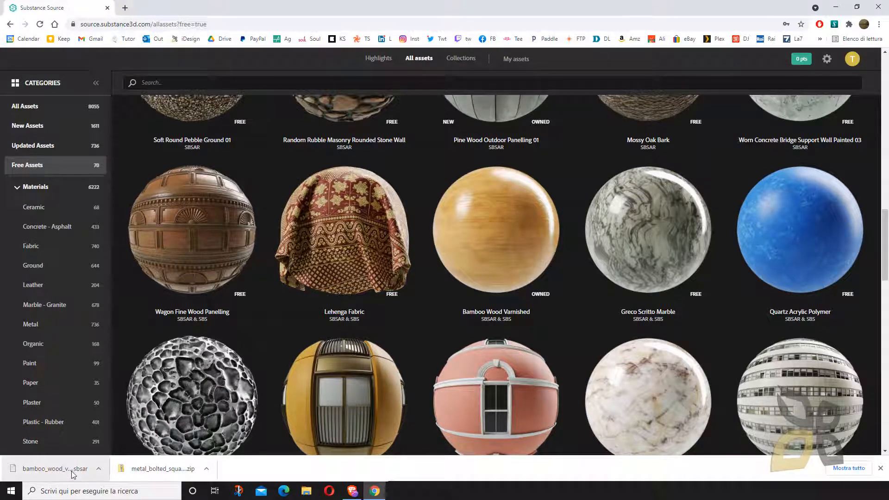
- Switch to the Substance Launcher download page in Brave, open the installed Substance launcher to view its sections, and close it
left_click(834, 10)
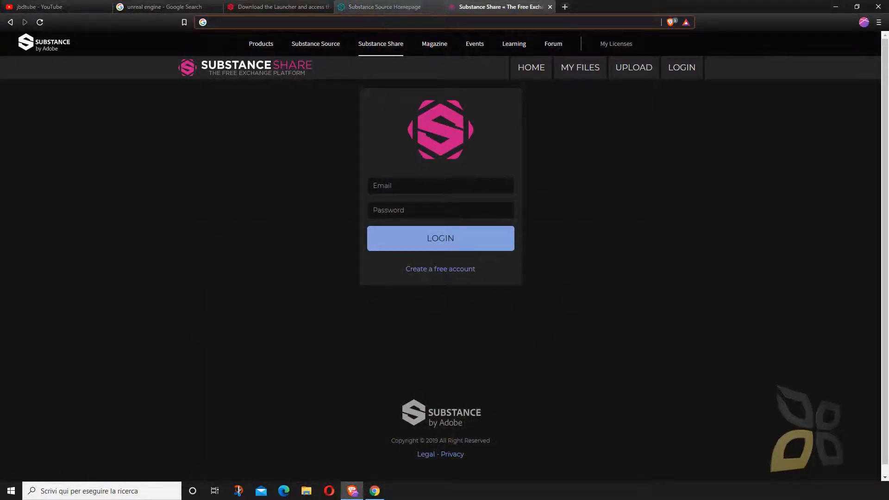
left_click(278, 9)
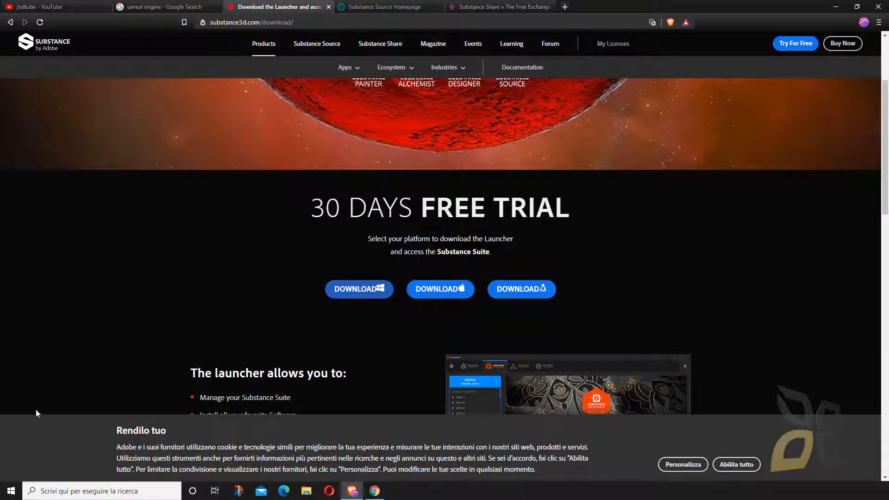
left_click(10, 491)
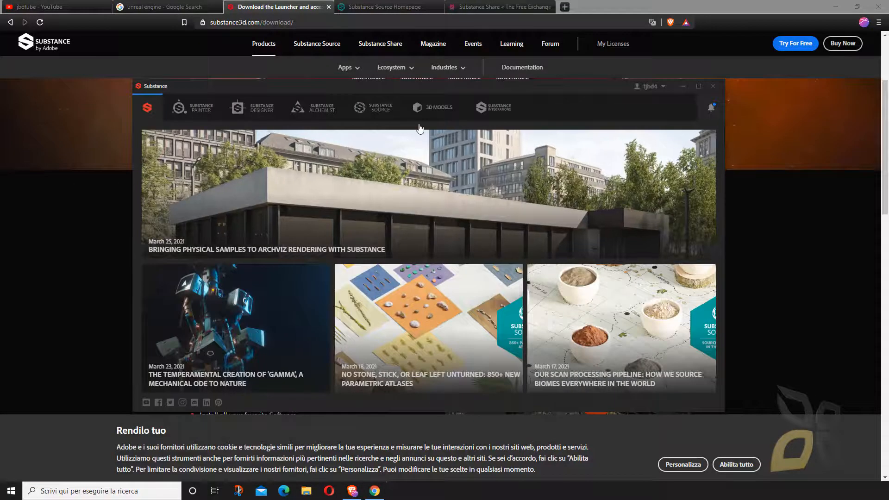
left_click_drag(521, 83, 504, 100)
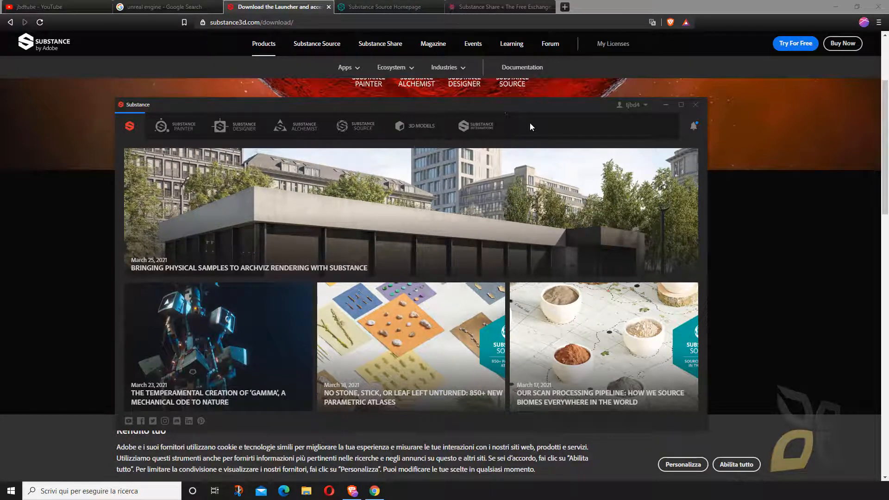
left_click_drag(518, 104, 511, 101)
left_click(688, 101)
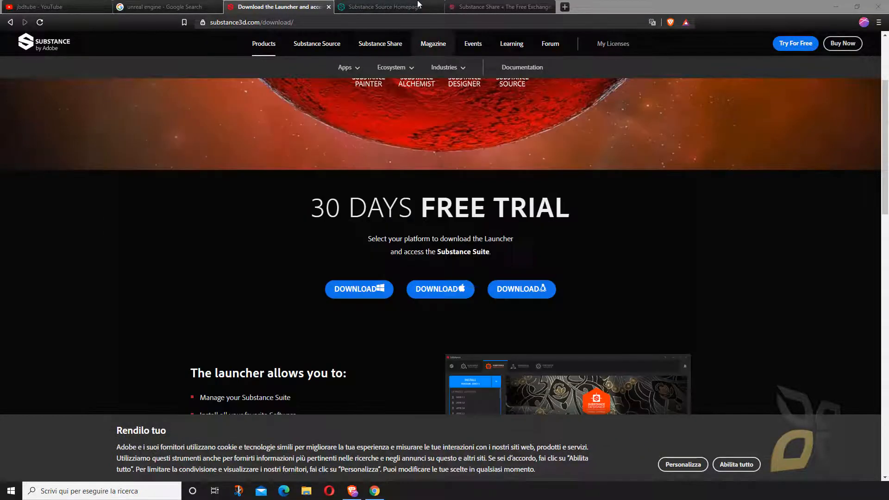
- Switch to the ArchVizInterior project in Unreal Editor and examine the dining and living room scene
left_click(844, 8)
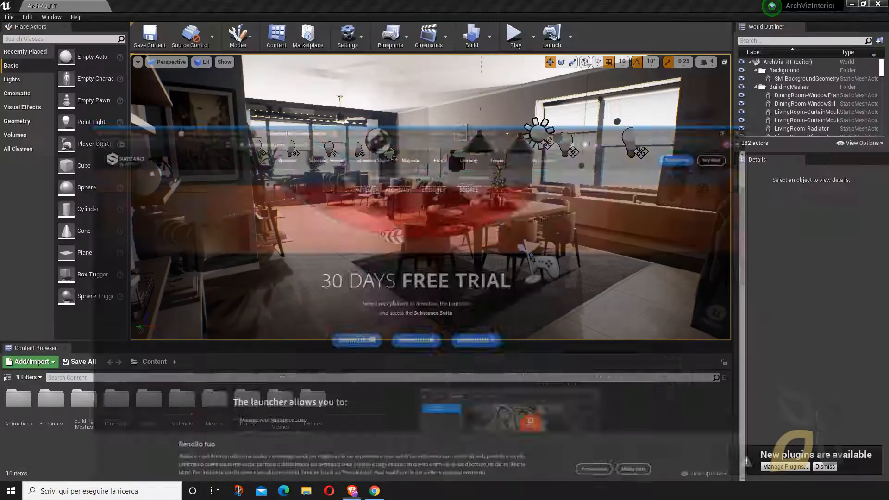
right_click_drag(346, 211, 288, 216)
key("w")
key("d")
key("a")
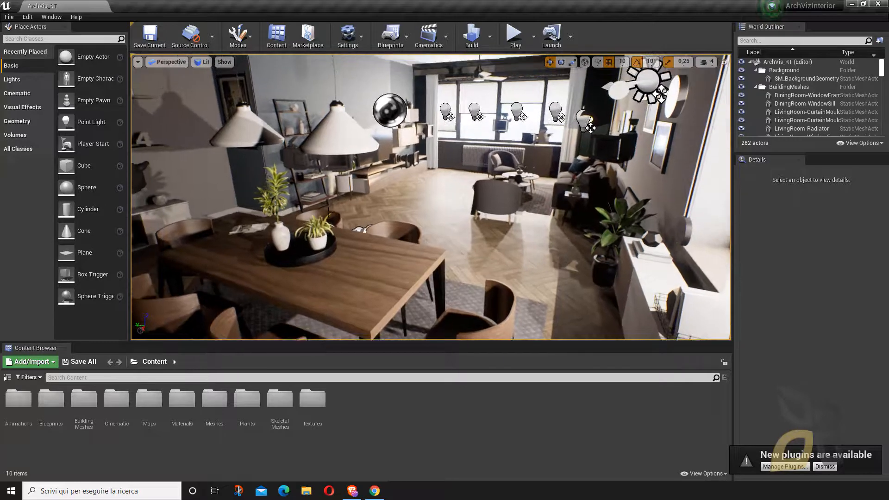
- Enable the installed Substance in UE4 plugin and restart Unreal Editor
left_click(362, 43)
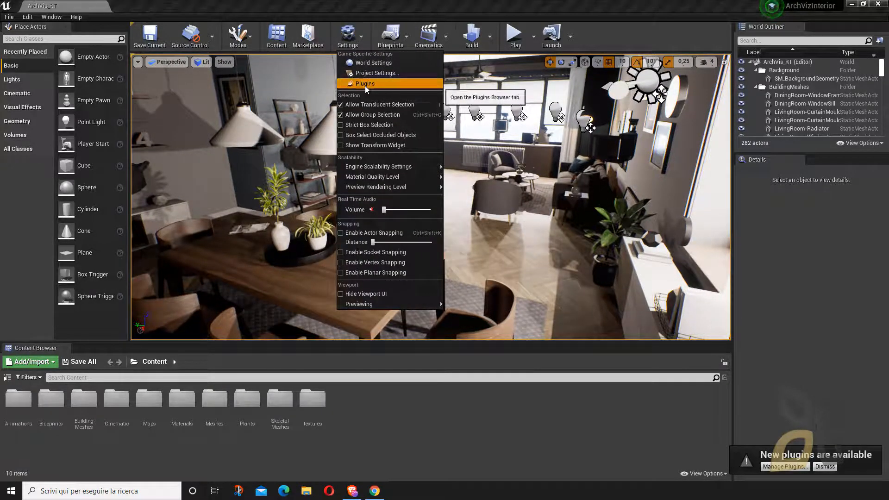
left_click(365, 84)
left_click_drag(379, 69, 350, 70)
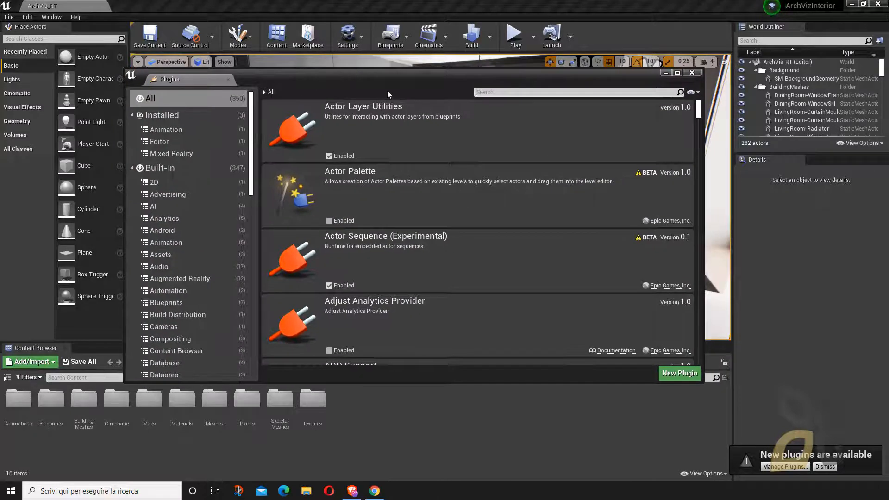
left_click(157, 100)
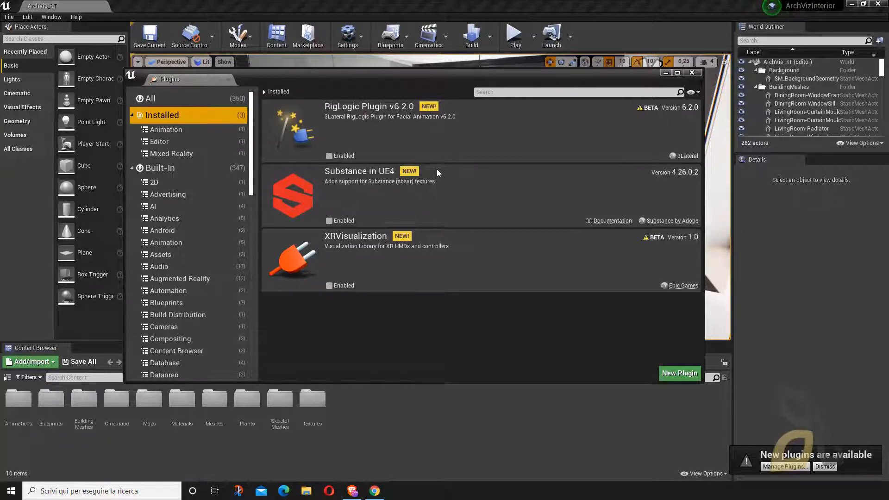
left_click(330, 222)
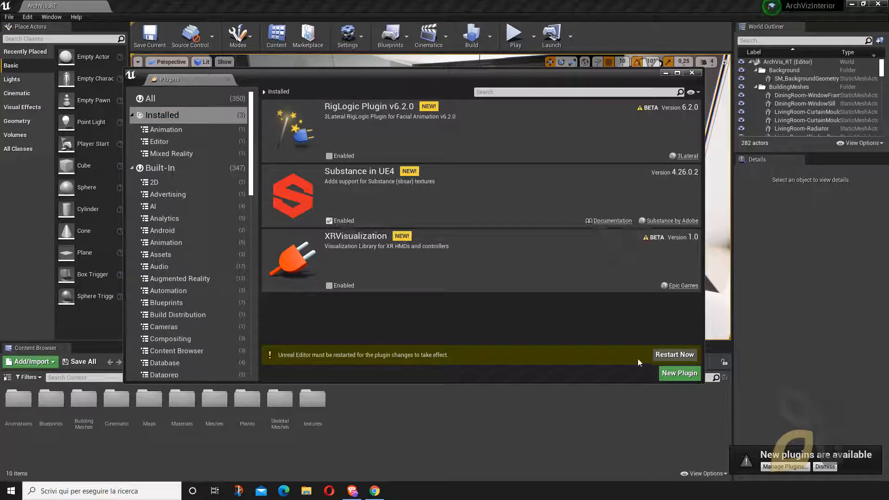
left_click(674, 355)
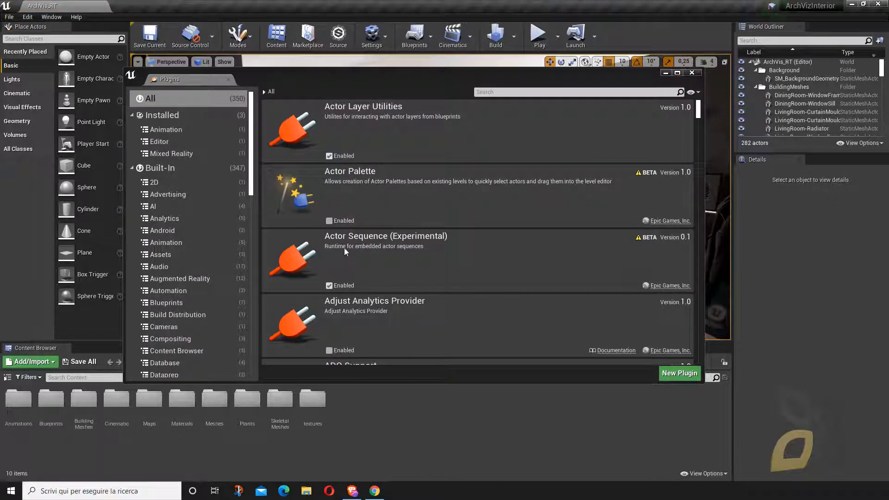
- Check the Substance in UE4 plugin among the installed plugins and close the plugin browser
left_click(162, 115)
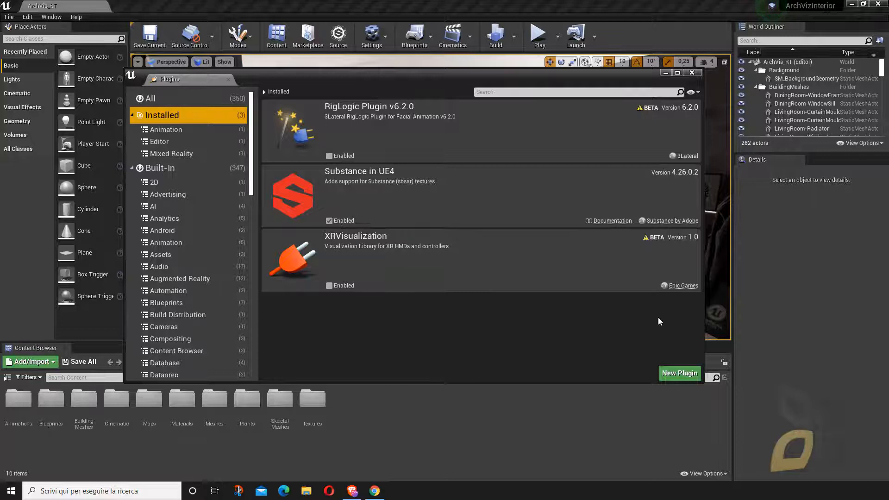
left_click(691, 73)
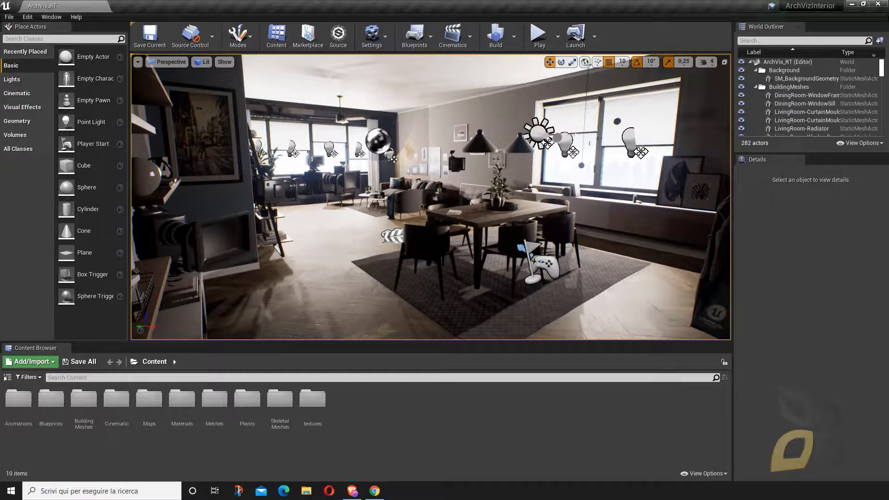
right_click_drag(431, 197, 449, 207)
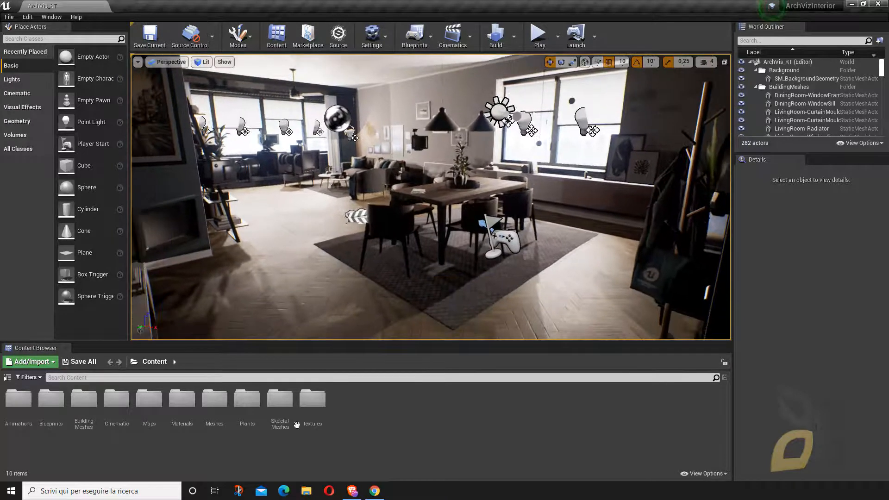
- Import bamboo_wood_varnished.sbsar from the Download folder into the project's Content folder with the default Substance import options
left_click(306, 491)
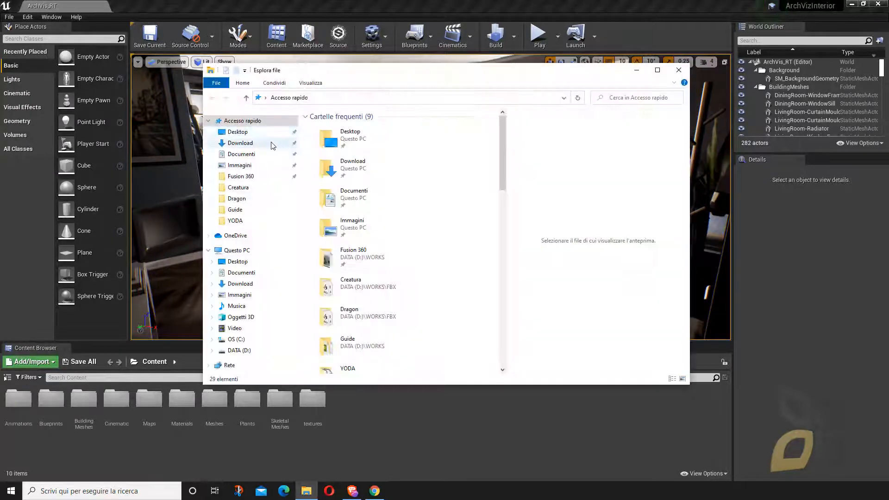
left_click(253, 145)
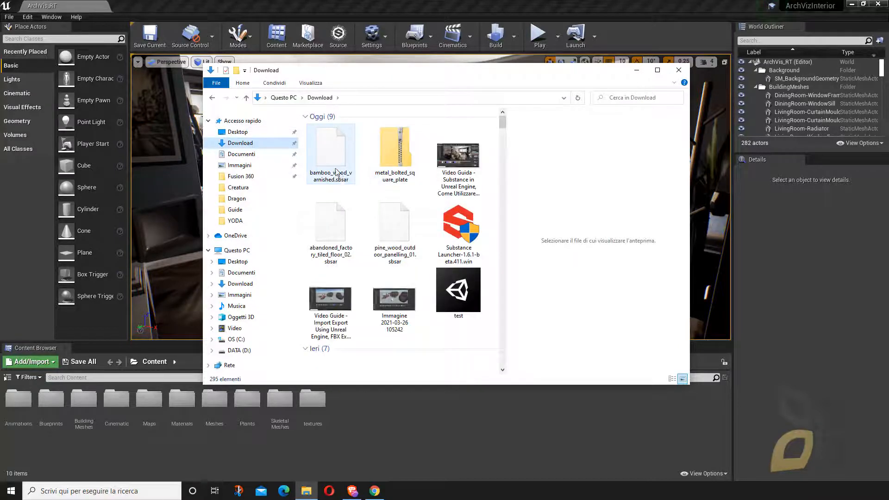
left_click(335, 179)
left_click_drag(330, 155, 382, 416)
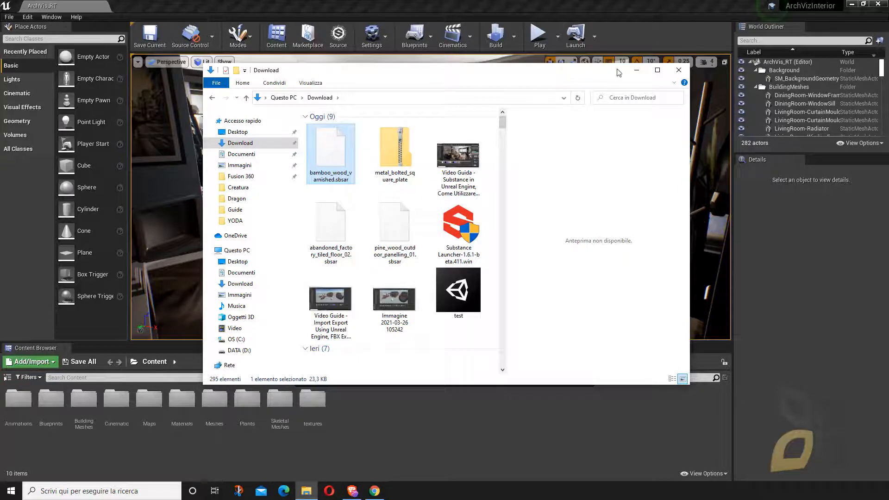
left_click(637, 70)
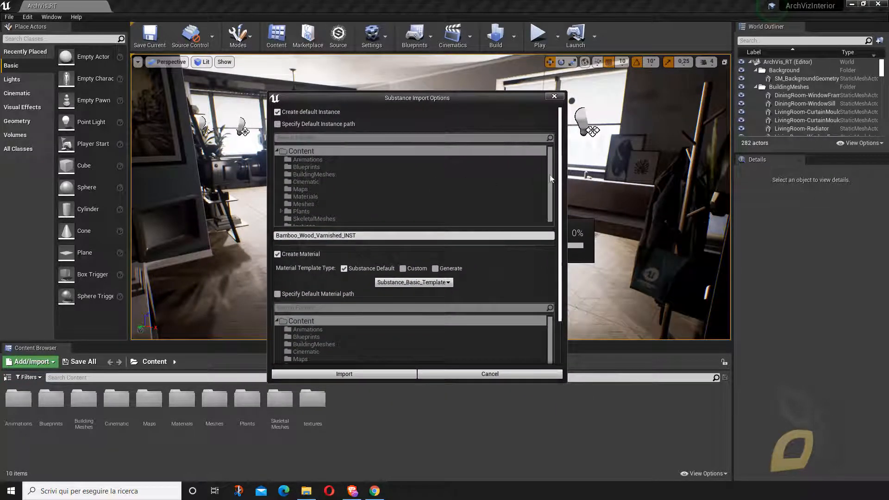
scroll(552, 204, "down", 3)
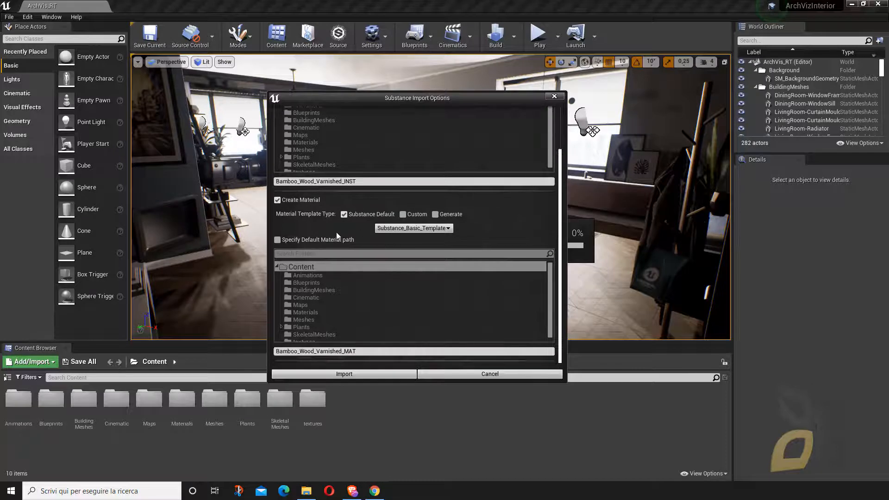
left_click(335, 373)
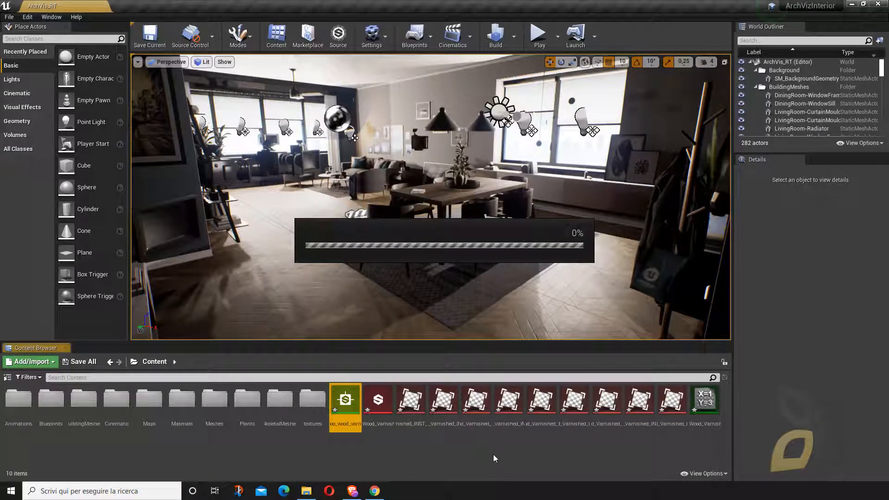
- Extract the metal_bolted_square_plate archive in the Download folder with 7-Zip
left_click(375, 489)
left_click(375, 491)
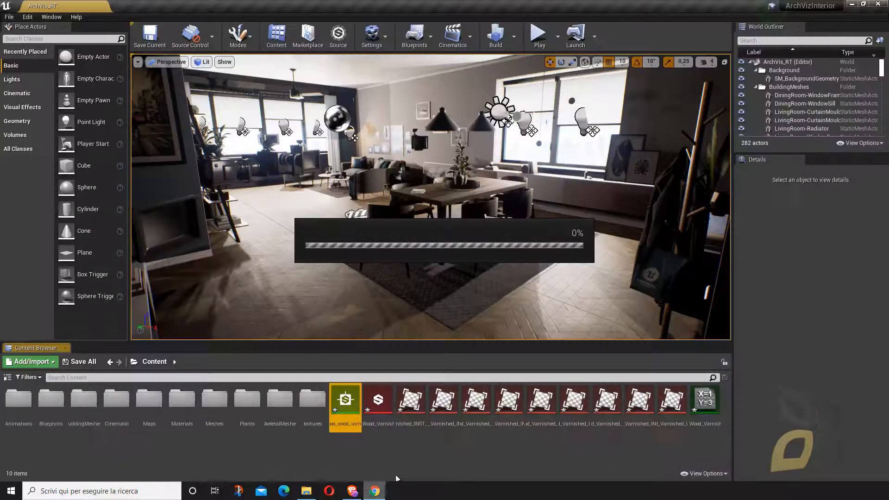
left_click(306, 491)
left_click(395, 165)
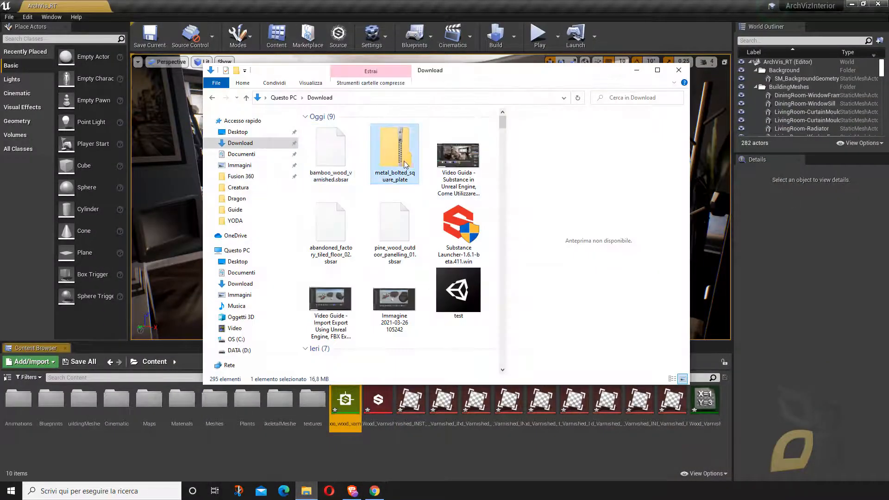
right_click(396, 160)
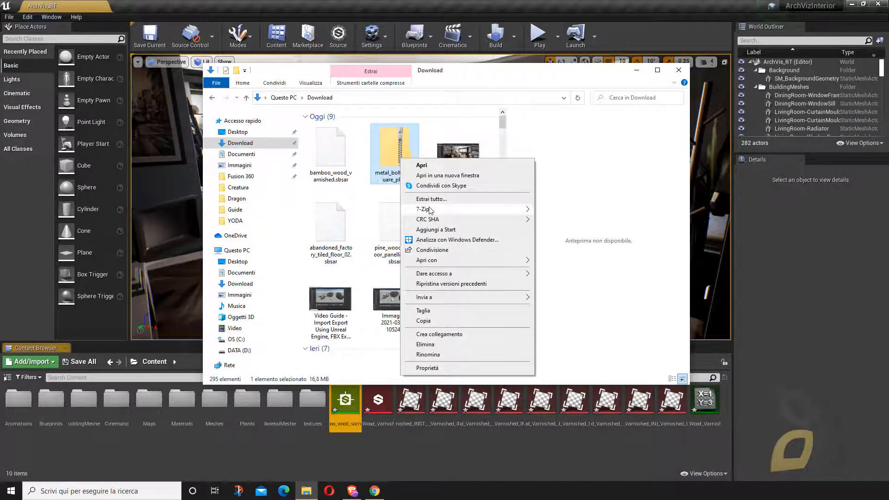
mouse_move(434, 211)
left_click(555, 210)
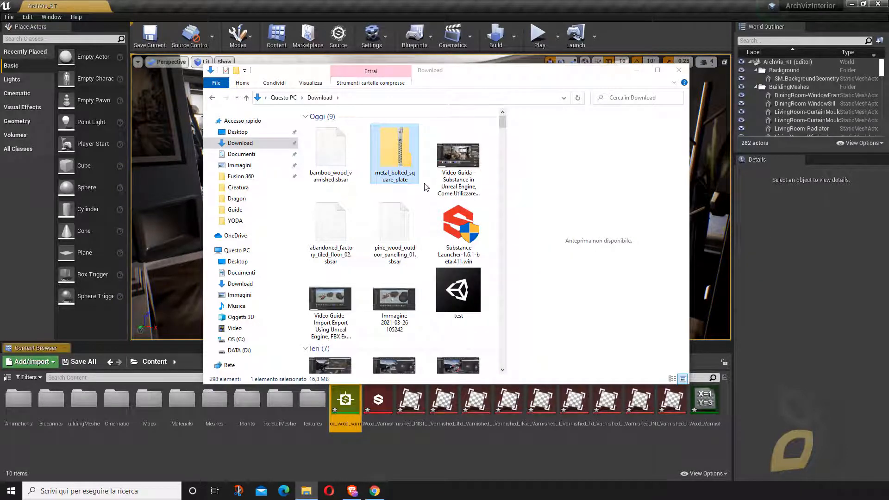
- Open the metal_bolted_square_plate archive and examine its .sbs and .sbsar files and the texture images in its resources folder
double_click(407, 167)
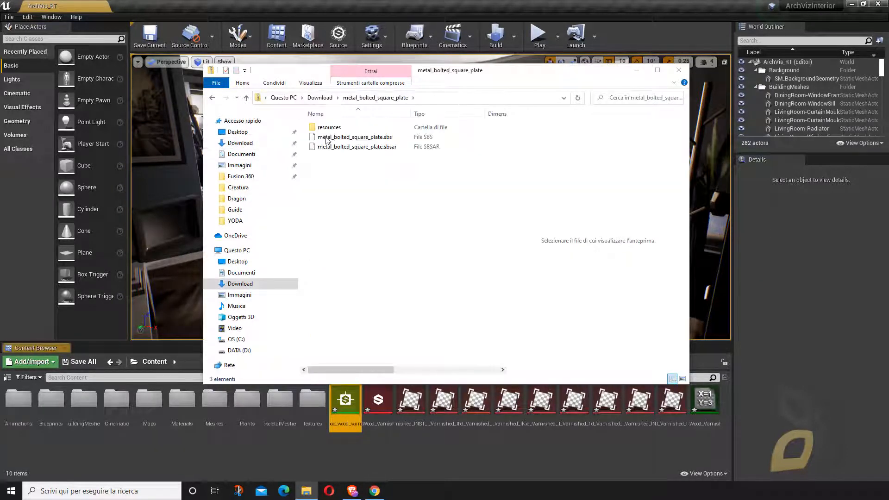
left_click(380, 147)
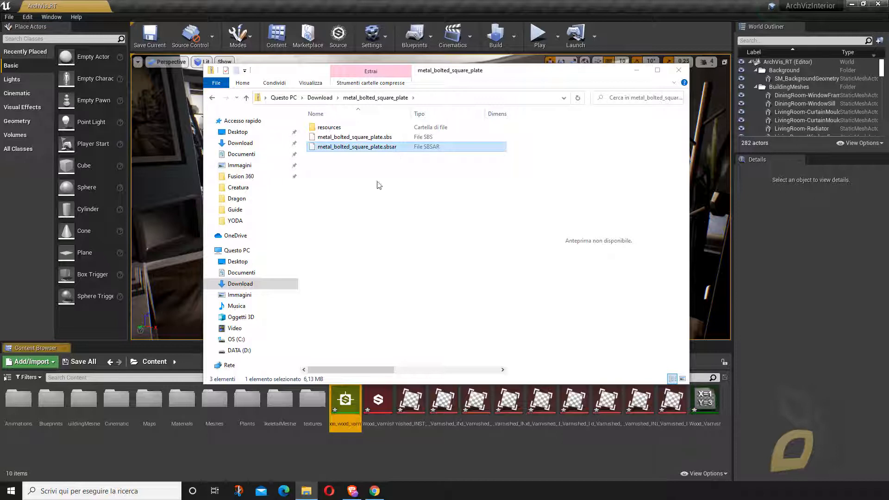
left_click(381, 137)
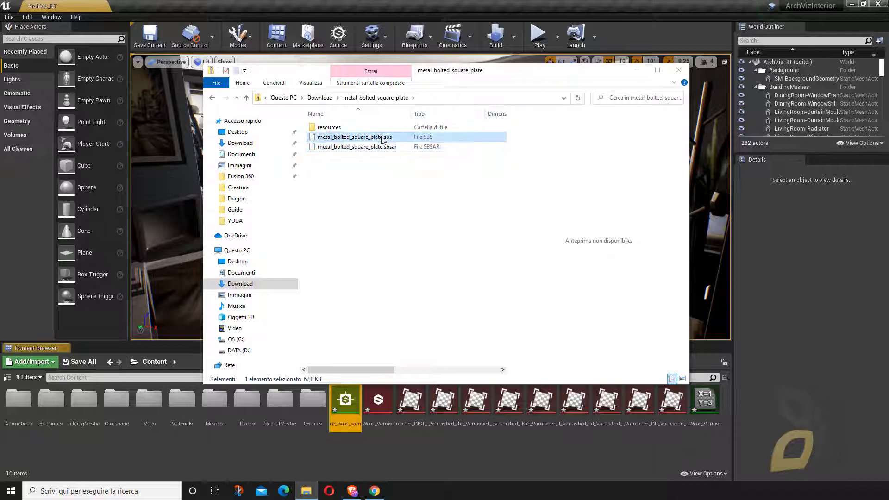
double_click(317, 127)
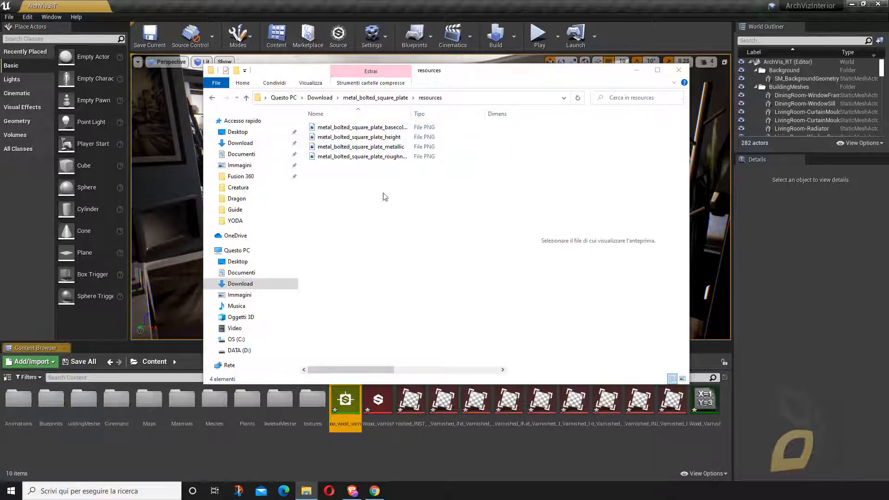
left_click_drag(308, 121, 361, 127)
left_click_drag(380, 214, 350, 125)
left_click(356, 218)
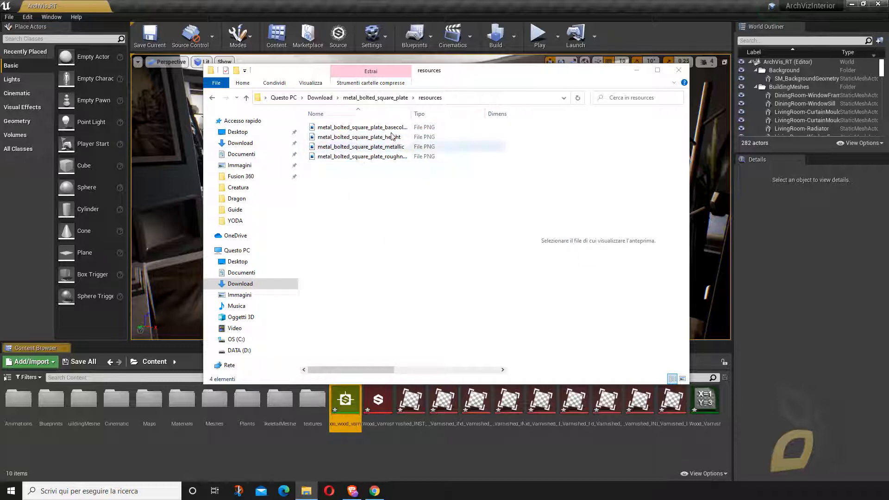
- Copy the resources folder and both metal_bolted_square_plate files from the top level of the archive
left_click(380, 97)
left_click_drag(343, 170, 334, 127)
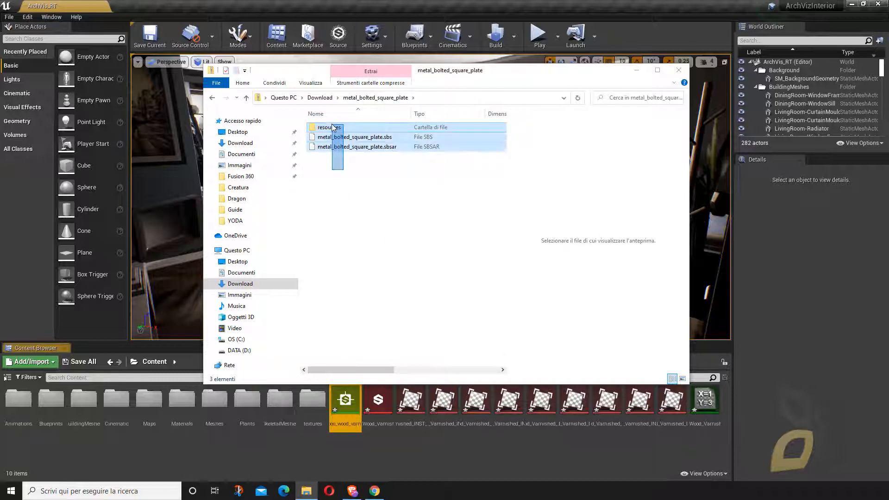
right_click(333, 126)
left_click(355, 165)
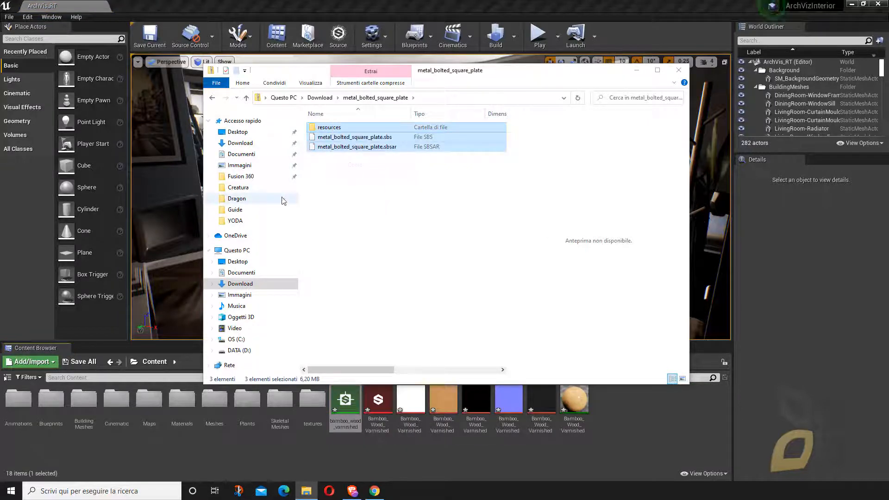
- Create a folder named Substance inside the WORKS folder on the DATA (D:) drive
left_click(246, 177)
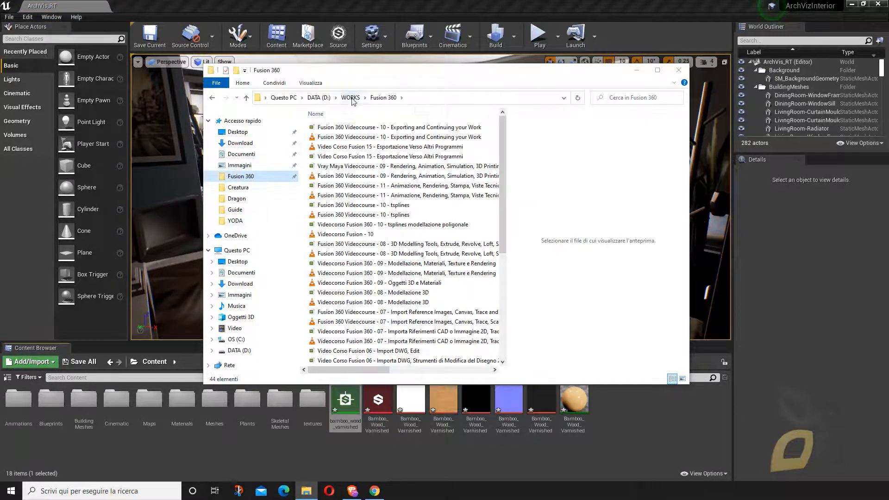
left_click(351, 99)
right_click(335, 302)
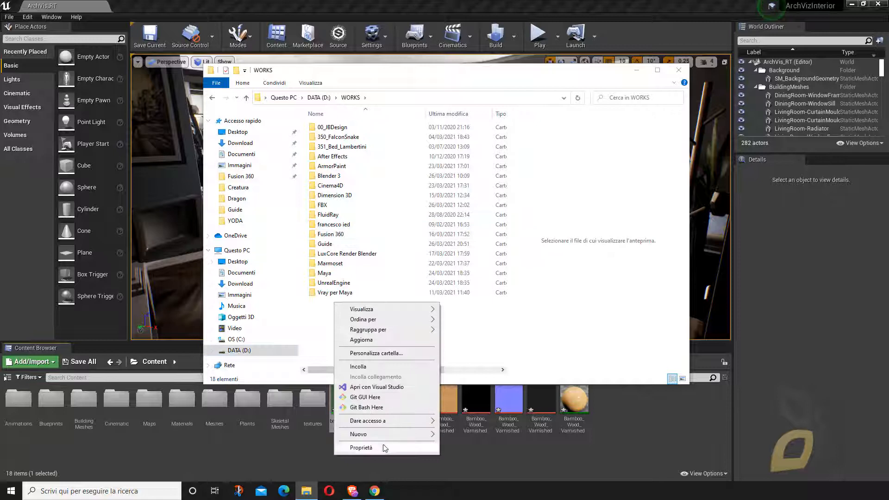
mouse_move(387, 435)
left_click(491, 330)
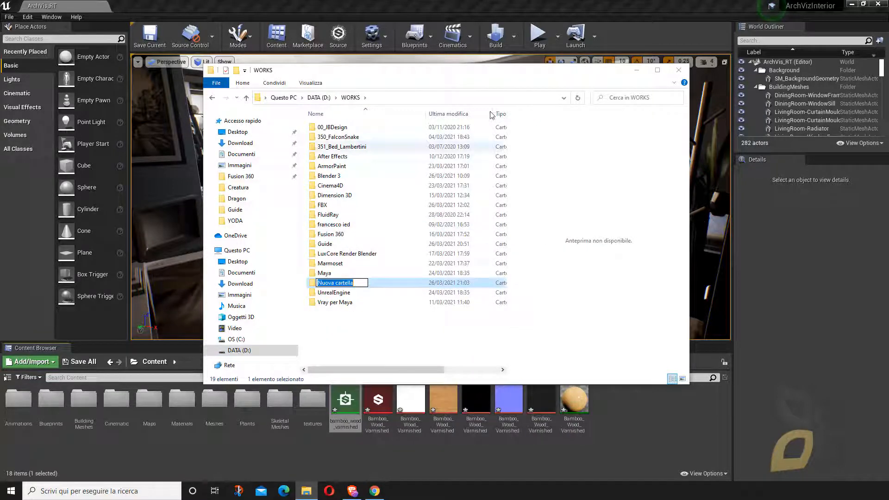
type("Substance")
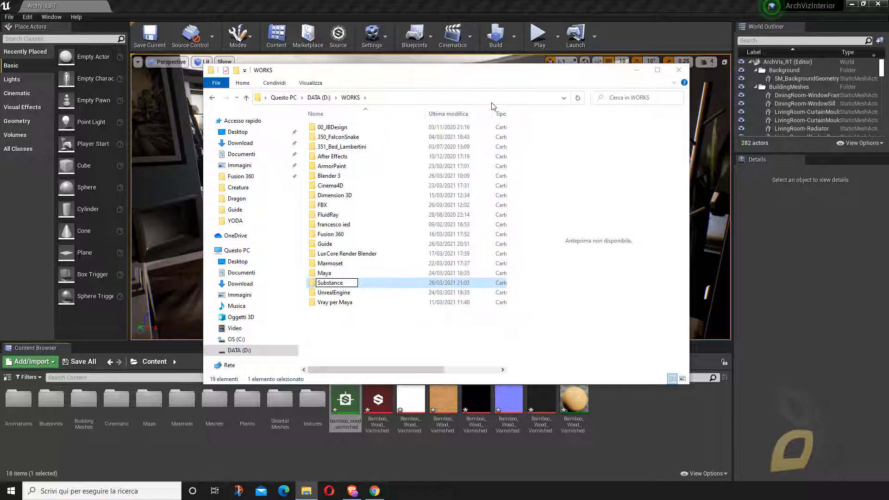
key("Return")
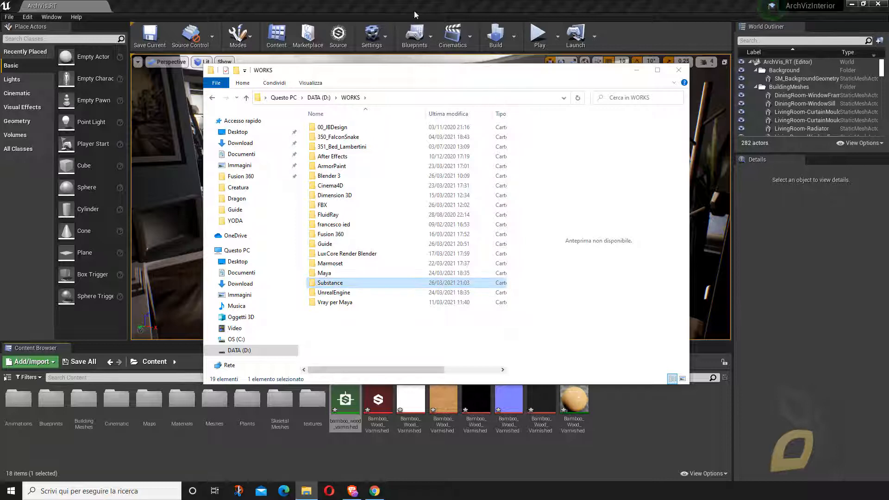
- Paste the copied metal_bolted_square_plate files and resources folder into the new Substance folder
double_click(329, 283)
right_click(380, 169)
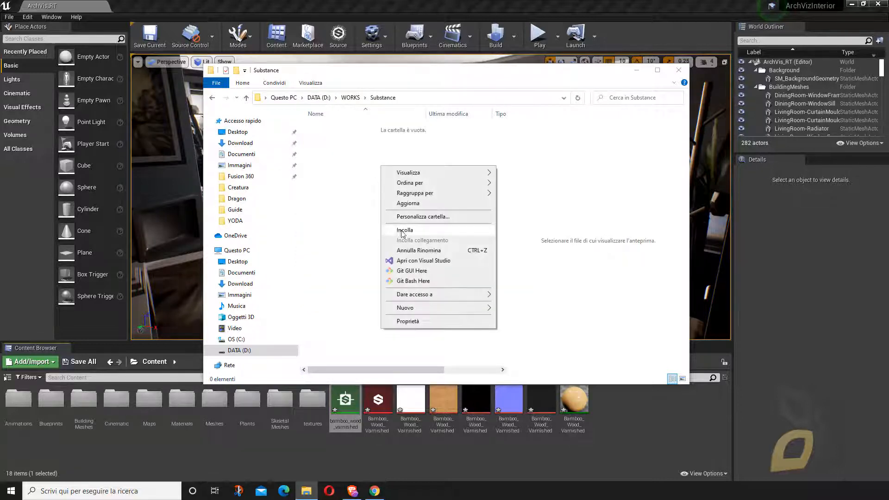
left_click(402, 232)
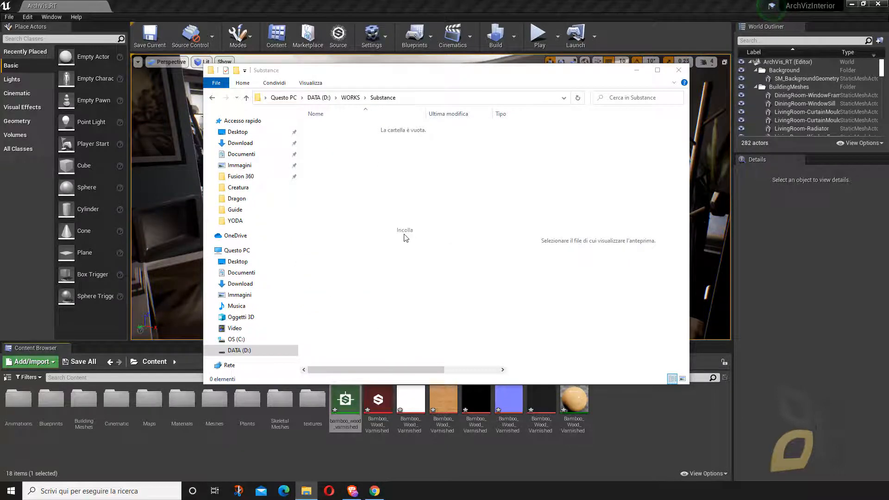
left_click(458, 227)
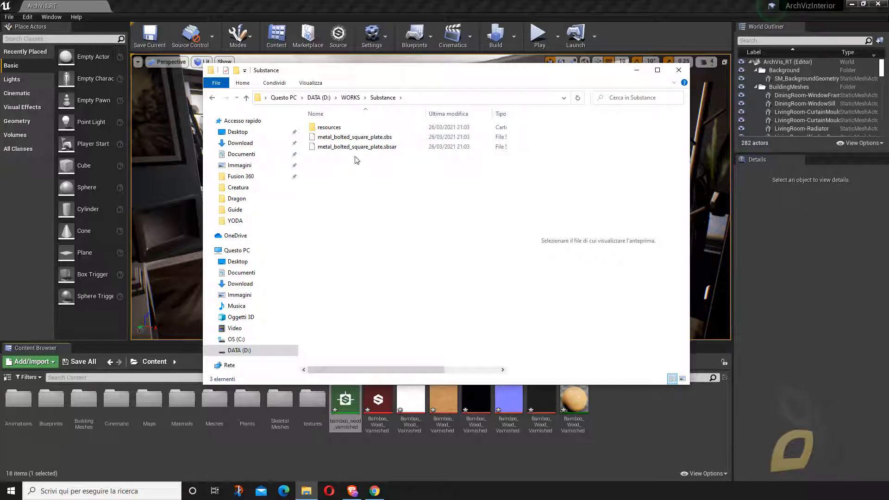
- Switch back to Unreal Editor and create a folder named Wood in the project's Content folder
left_click(557, 453)
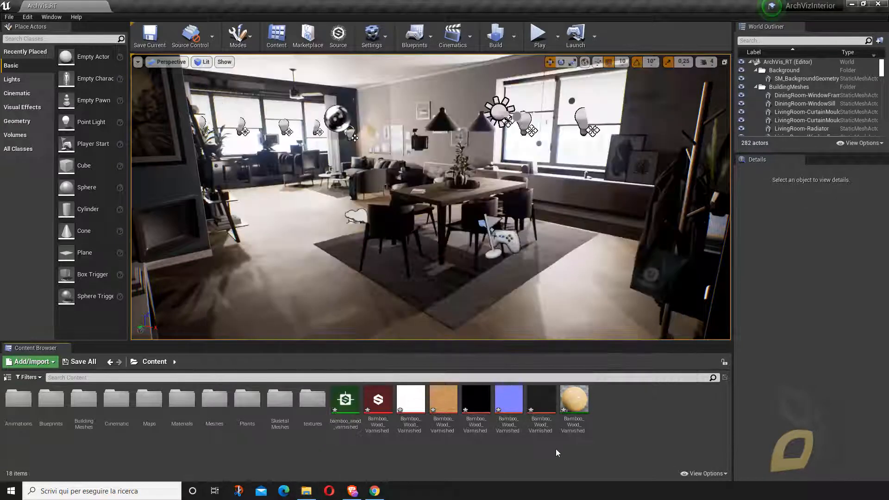
right_click(626, 412)
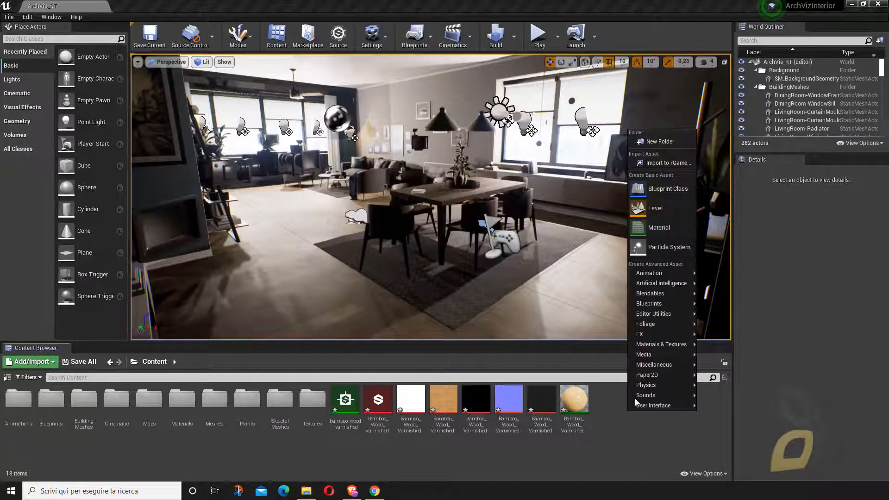
left_click(653, 141)
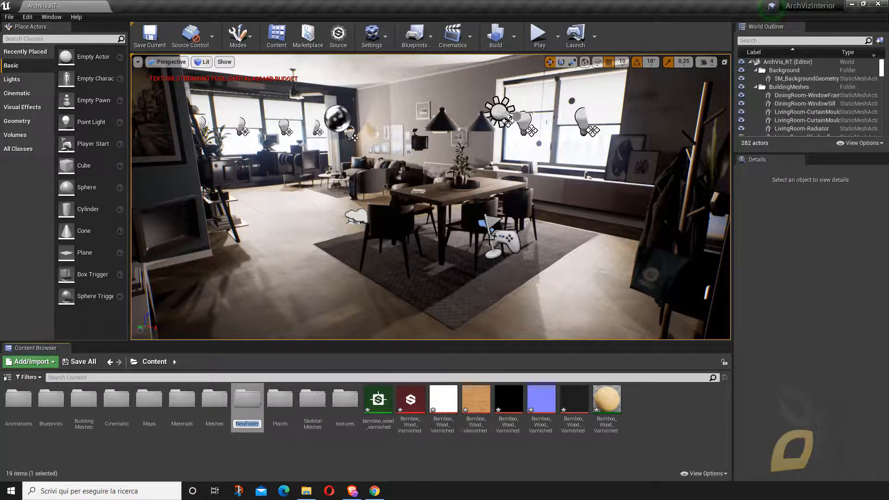
type("Wood")
key("Return")
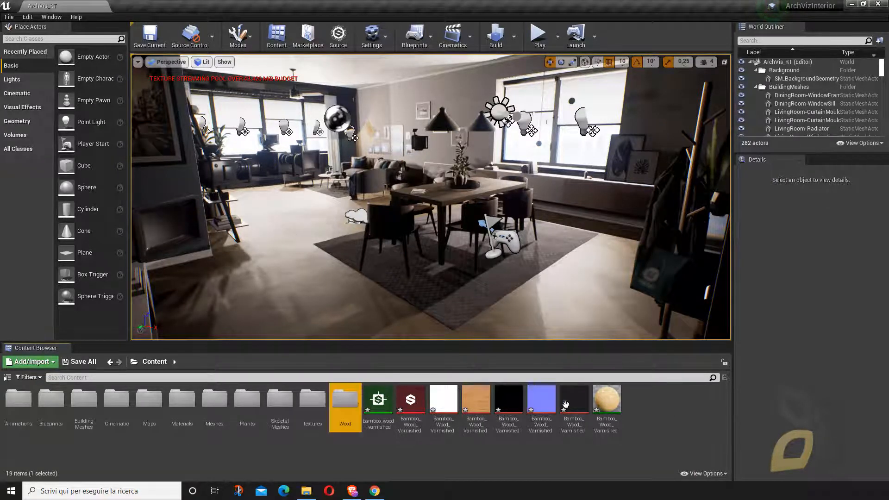
- Move all the imported bamboo wood varnished assets into the Wood folder
left_click(606, 402)
left_click(386, 404, "shift")
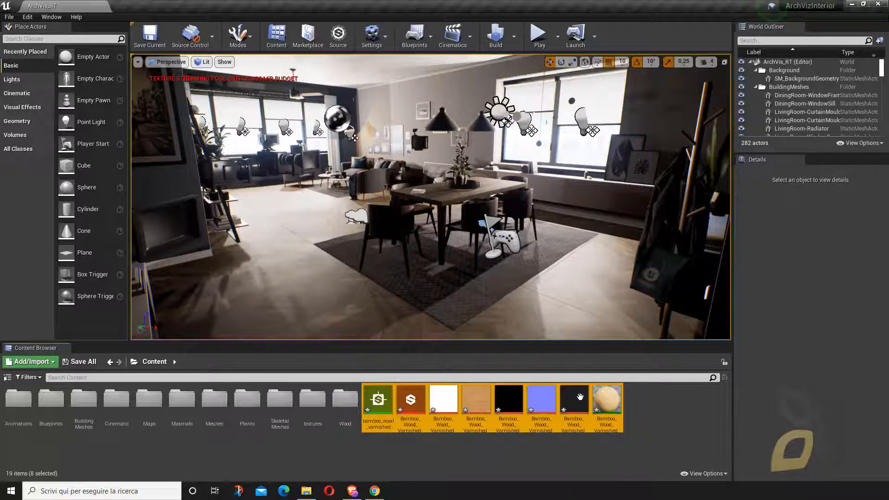
left_click_drag(385, 404, 347, 403)
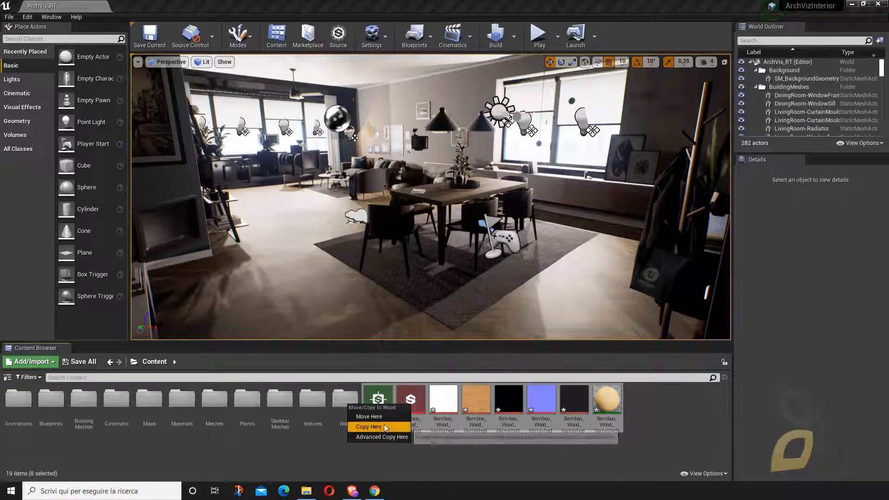
left_click(366, 417)
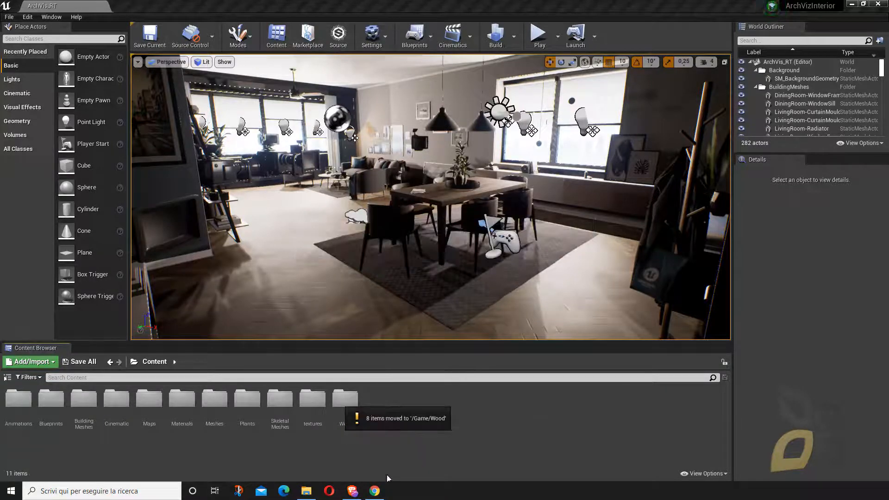
- Import metal_bolted_square_plate.sbsar from the Substance folder into the project's Content folder with the default Substance import options
left_click(306, 491)
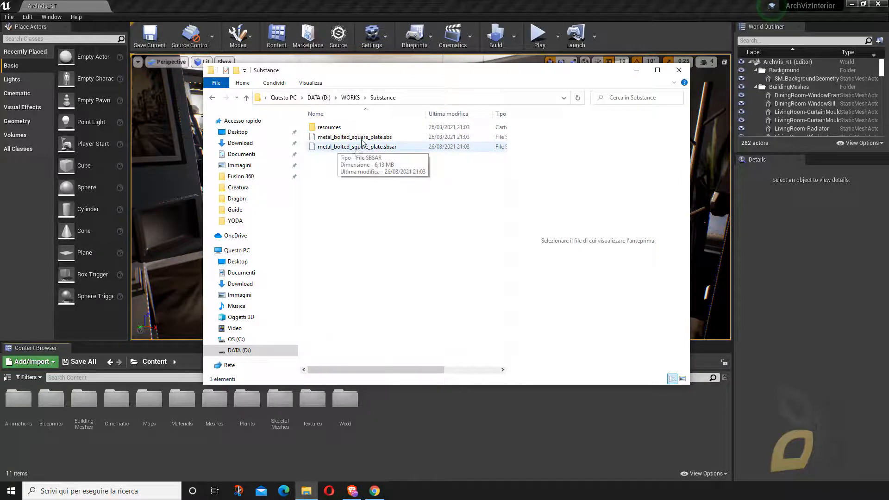
left_click(342, 147)
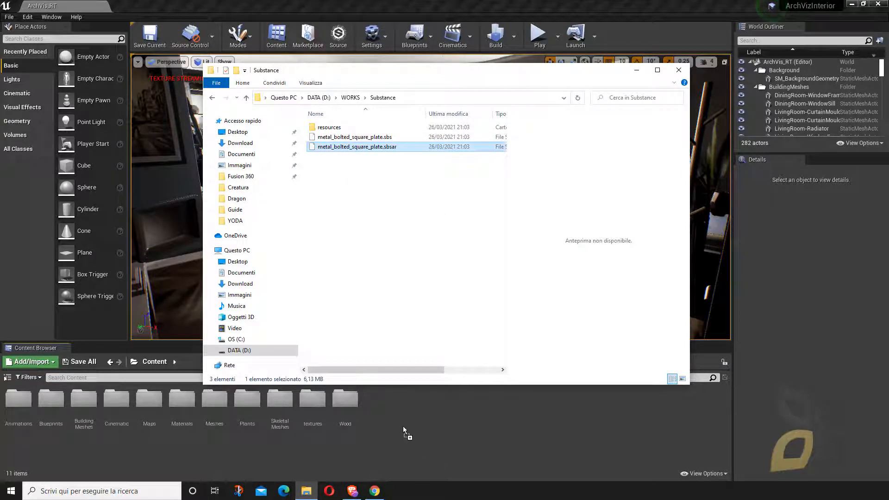
left_click_drag(403, 426, 402, 426)
left_click(636, 69)
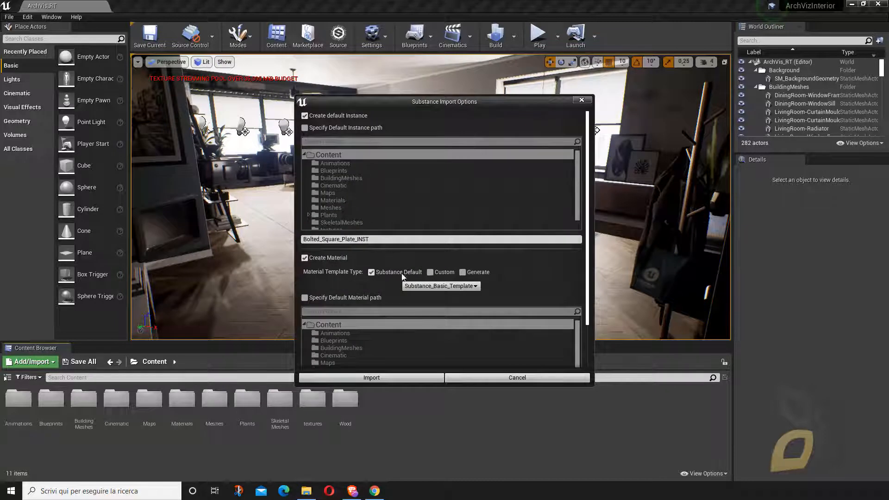
left_click(407, 377)
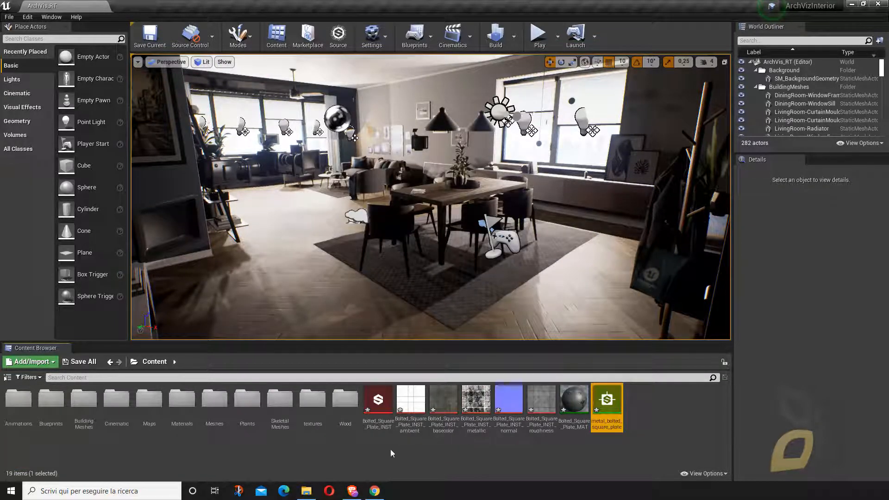
- Create a folder named metal in the project's Content folder
right_click(641, 404)
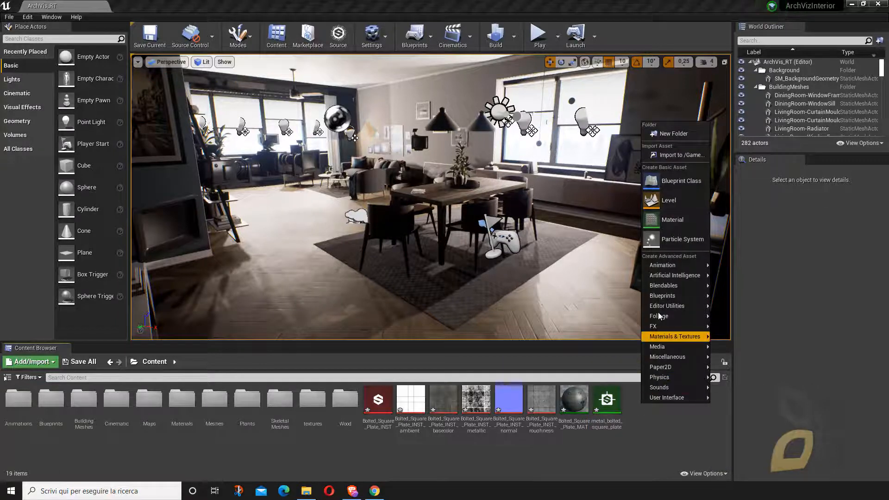
left_click(666, 135)
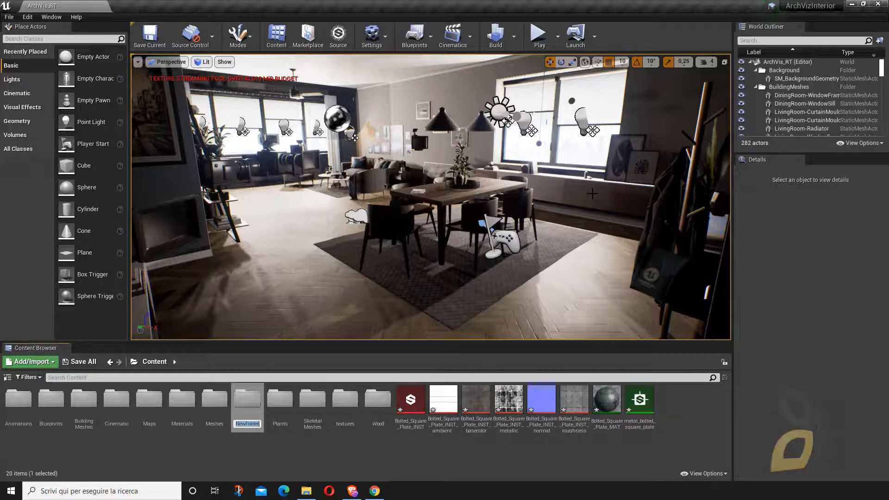
type("metal")
key("Return")
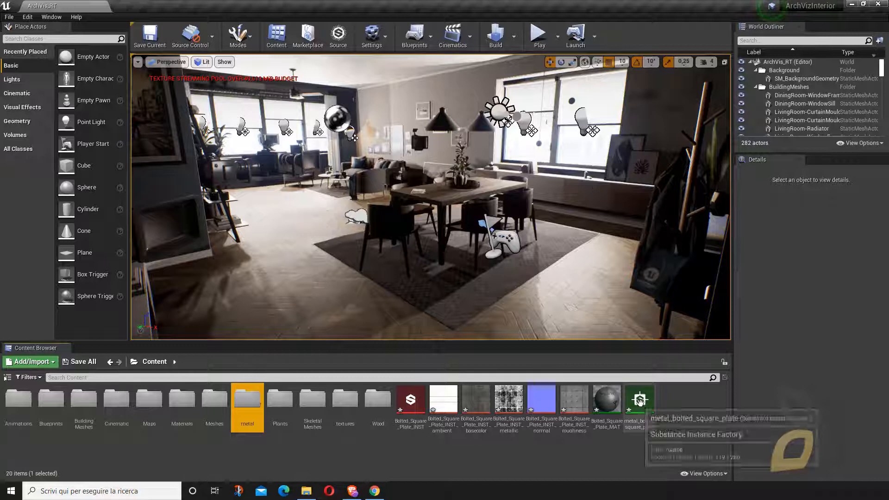
- Move all the imported bolted square plate assets into the metal folder
left_click(639, 401)
left_click(411, 400, "shift")
left_click_drag(371, 434, 242, 401)
left_click(264, 415)
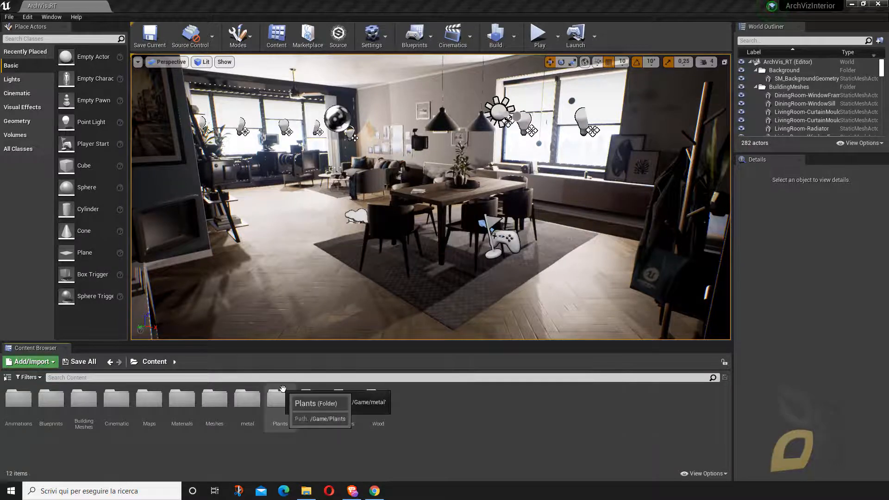
- Apply the Bamboo Wood Varnished material from the Wood folder to the dining tabletop
right_click_drag(431, 197, 379, 181)
key("w")
key("s")
key("w")
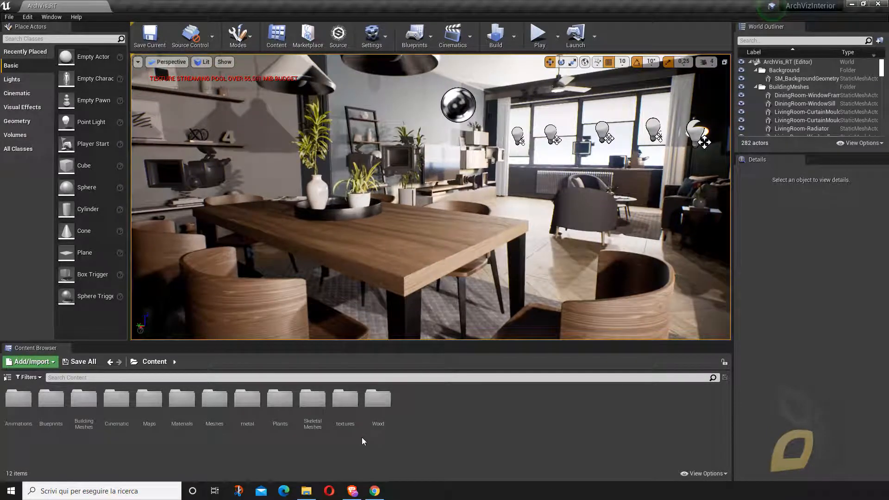
double_click(377, 399)
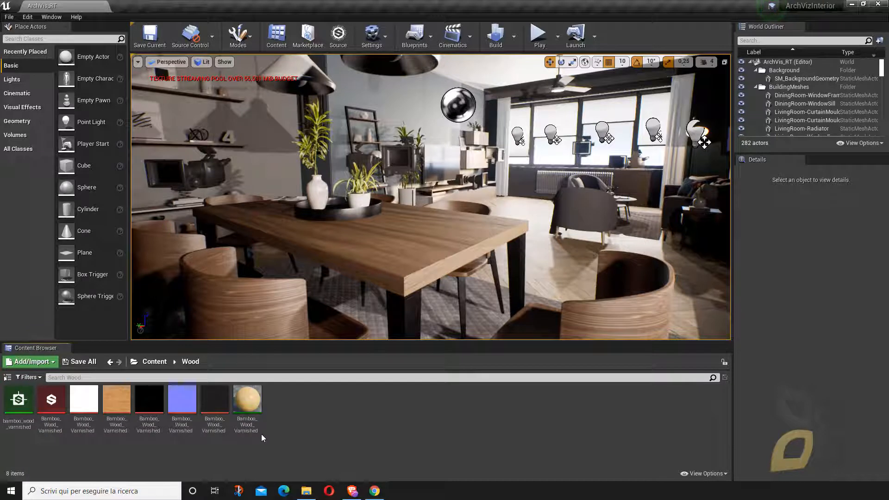
left_click(247, 405)
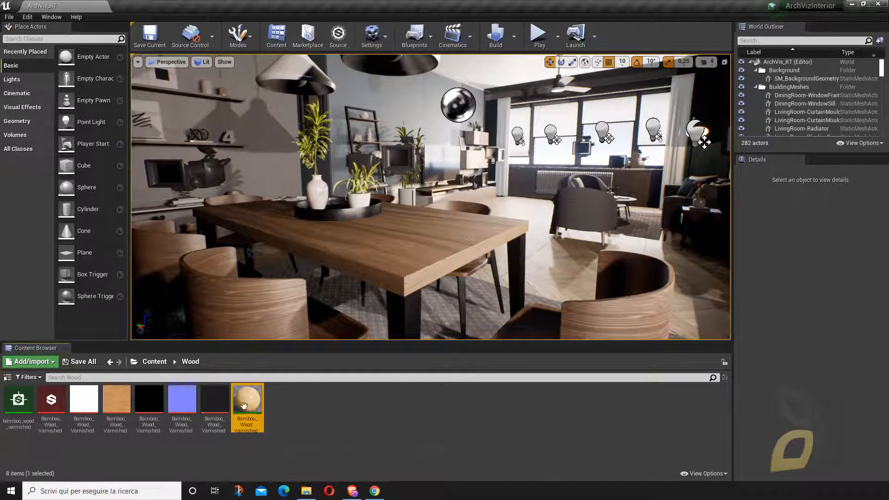
left_click_drag(250, 407, 399, 252)
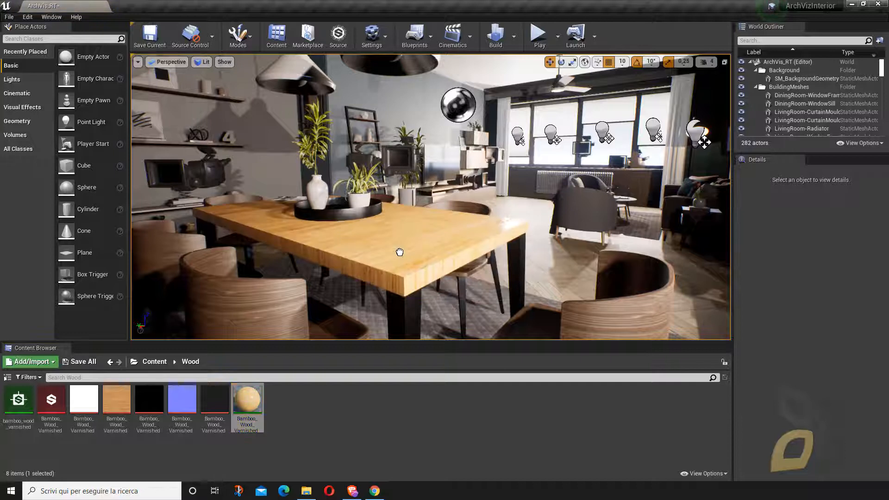
- Apply the Bamboo Wood Varnished material to the chairs around the dining table
mouse_move(458, 261)
right_mouse_down()
mouse_move(416, 280)
mouse_move(457, 279)
right_mouse_up()
left_click_drag(257, 406, 590, 284)
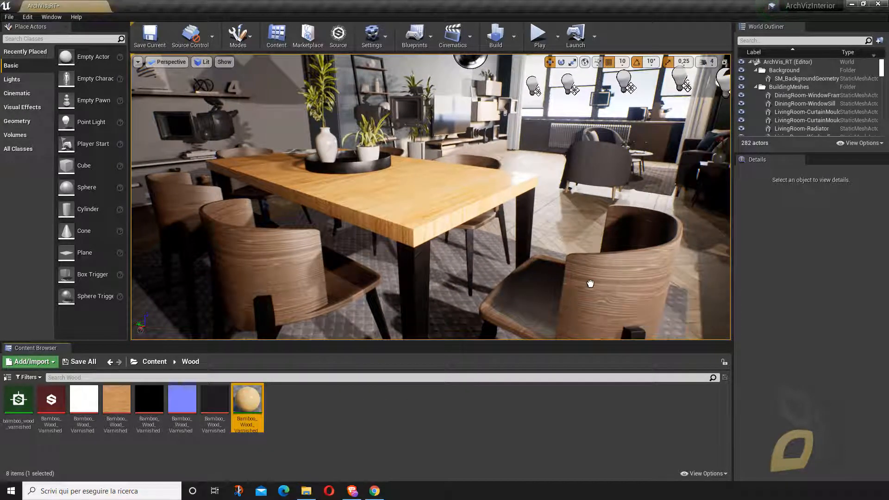
left_click_drag(252, 397, 282, 276)
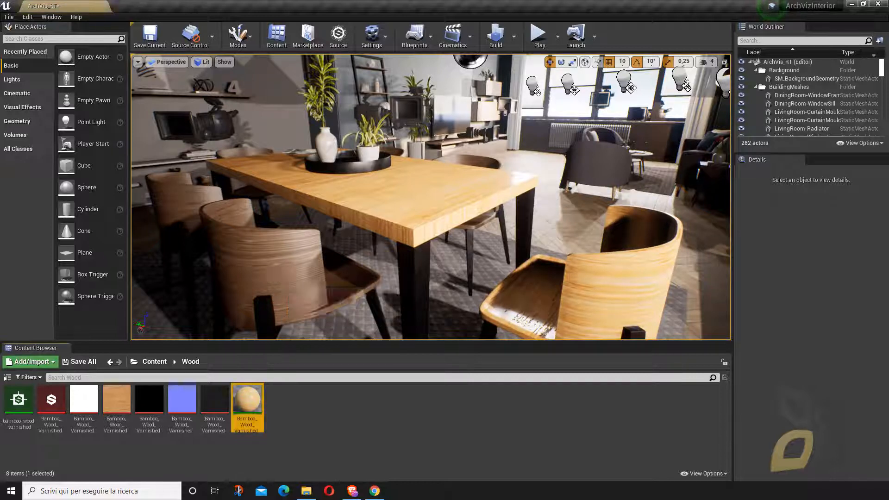
left_click_drag(247, 403, 215, 230)
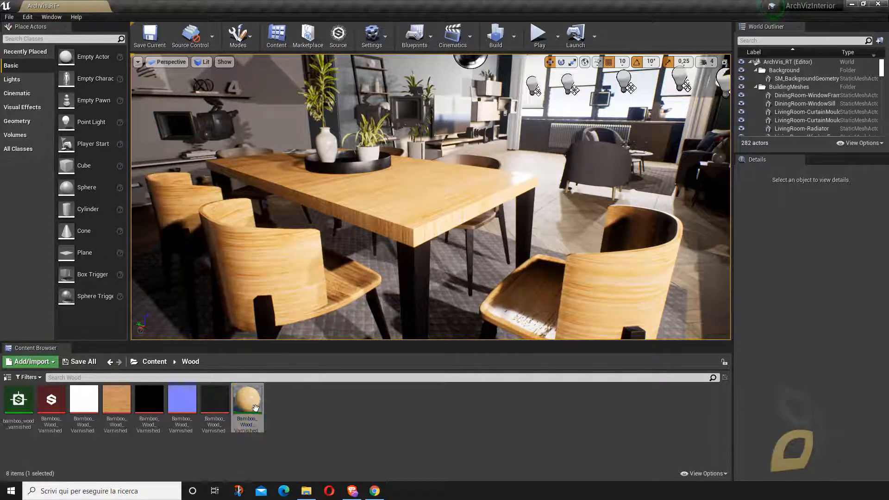
left_click_drag(255, 407, 465, 183)
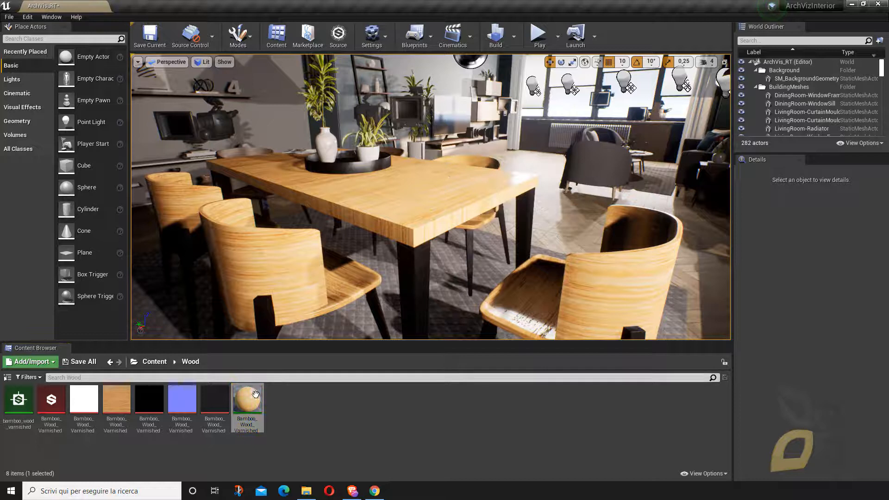
left_click_drag(255, 394, 385, 159)
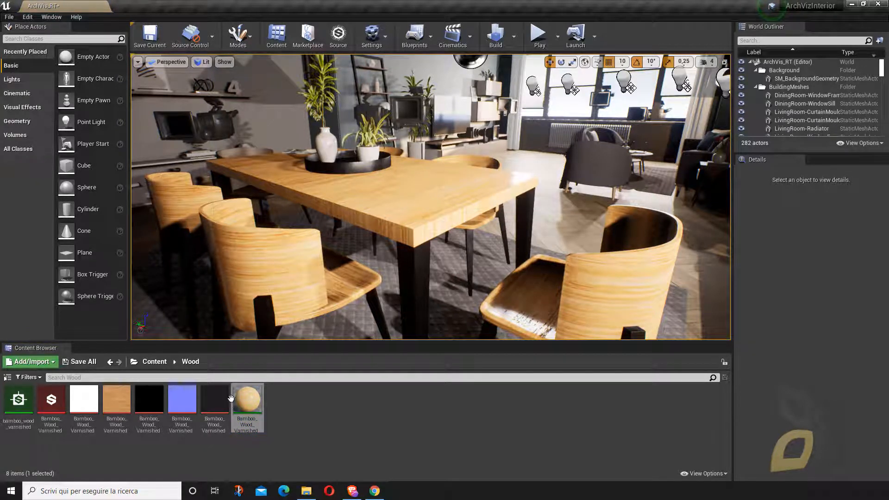
left_click_drag(231, 399, 234, 155)
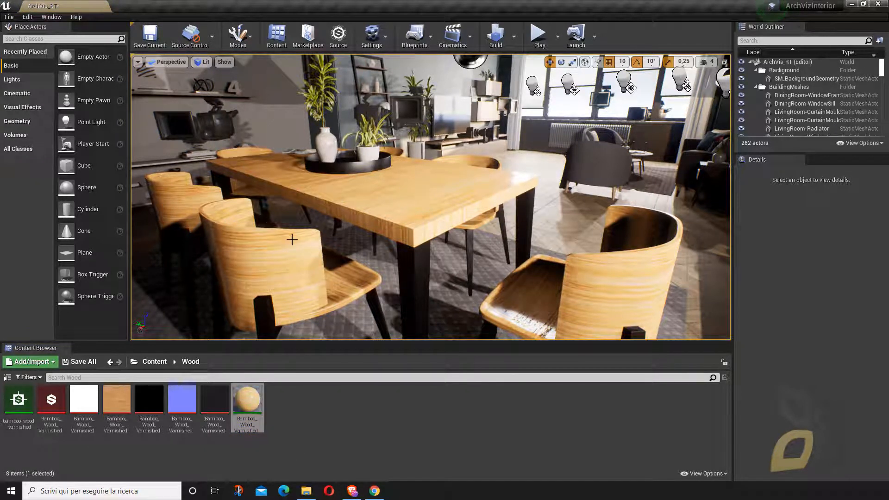
left_click_drag(247, 399, 430, 190)
- Open the Bamboo Wood Varnished material instance, inspect its maps, and enable the U Amount and V Amount parameters
scroll(378, 270, "down", 4)
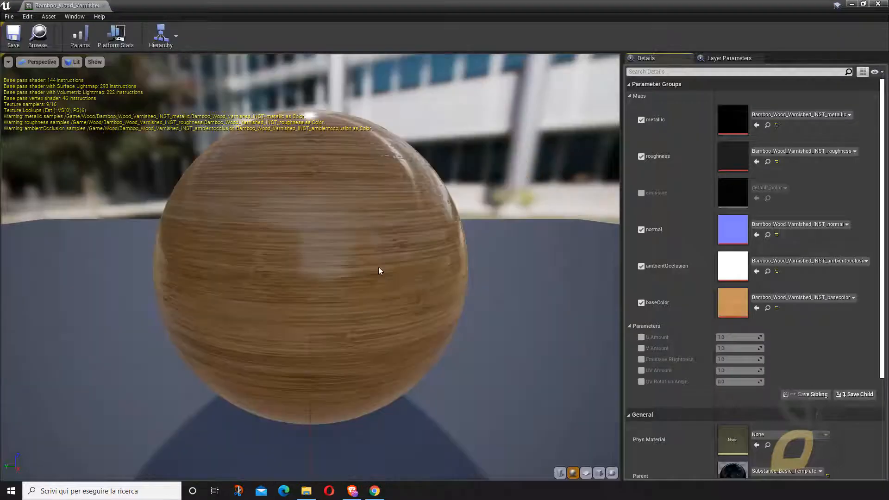
left_click_drag(379, 268, 241, 329)
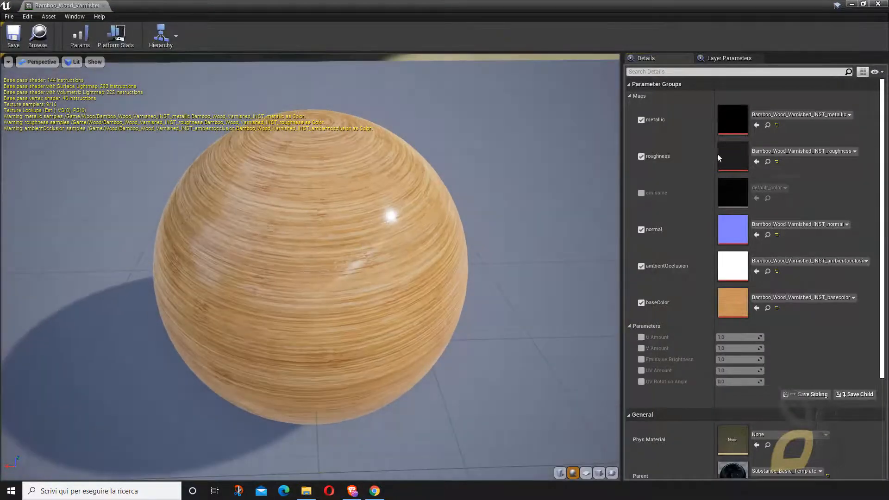
scroll(751, 355, "down", 2)
scroll(749, 393, "down", 2)
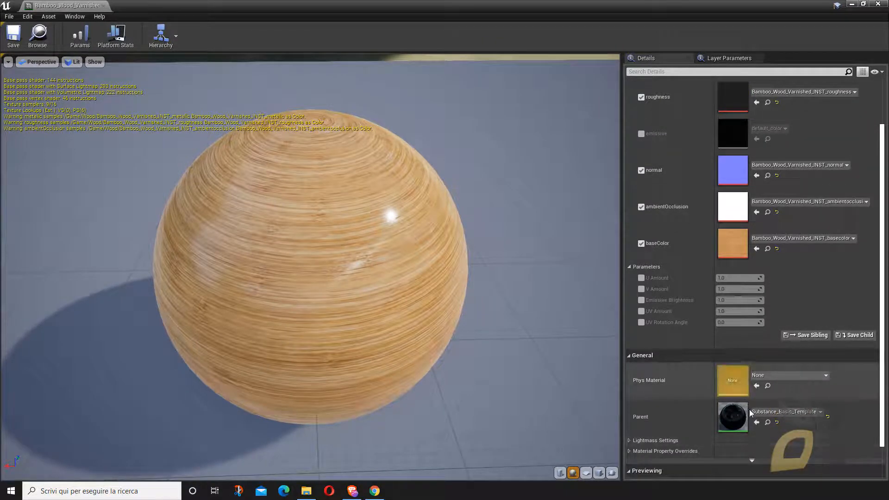
scroll(754, 412, "up", 5)
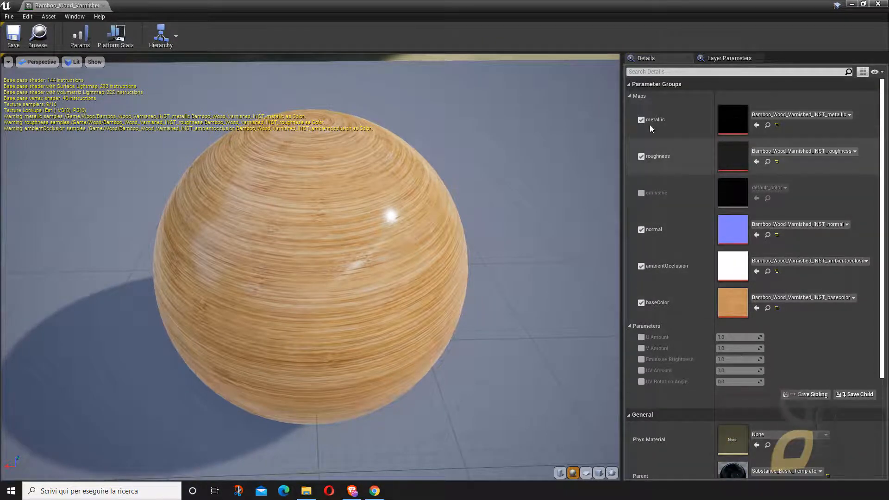
scroll(674, 352, "down", 5)
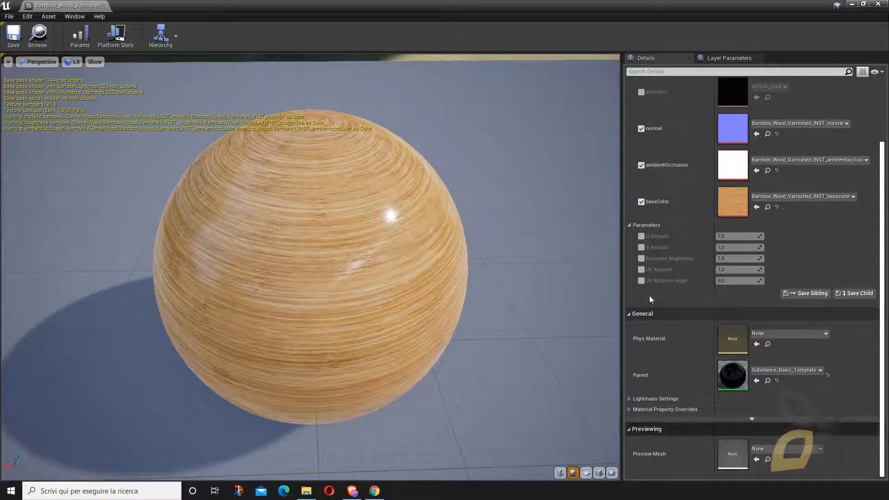
left_click(641, 236)
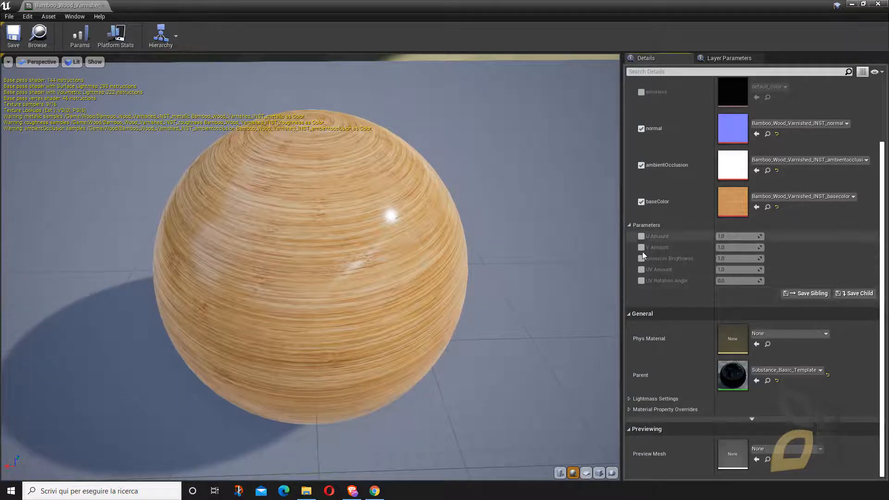
left_click(642, 247)
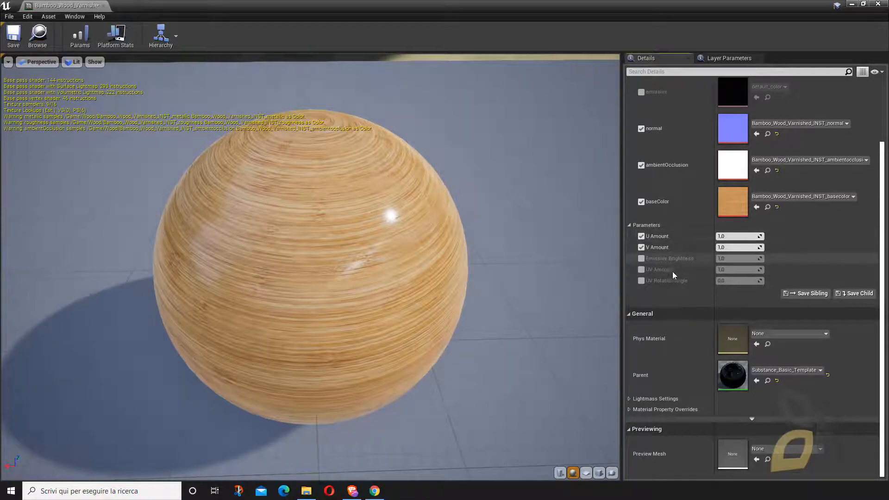
- Try different texture tiling on the bamboo material, setting both U Amount and V Amount to 2
mouse_move(739, 237)
left_mouse_down()
mouse_move(760, 236)
mouse_move(712, 245)
mouse_move(750, 247)
left_mouse_up()
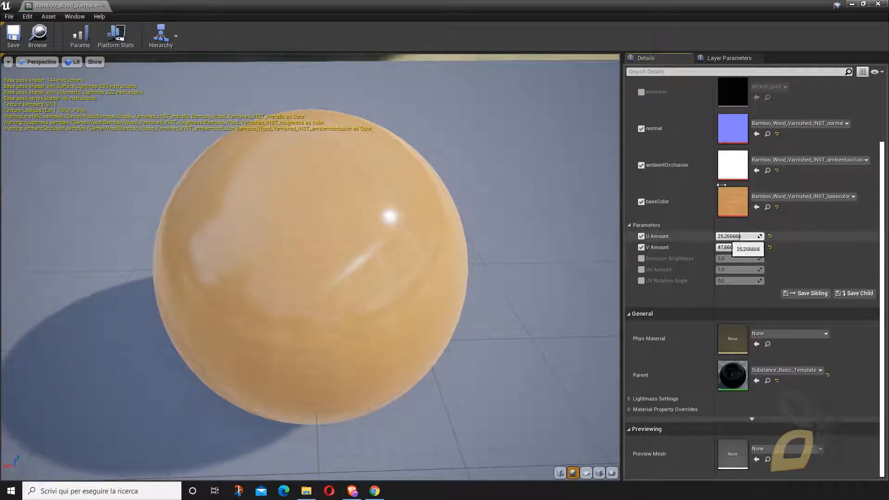
left_click_drag(582, 10, 482, 37)
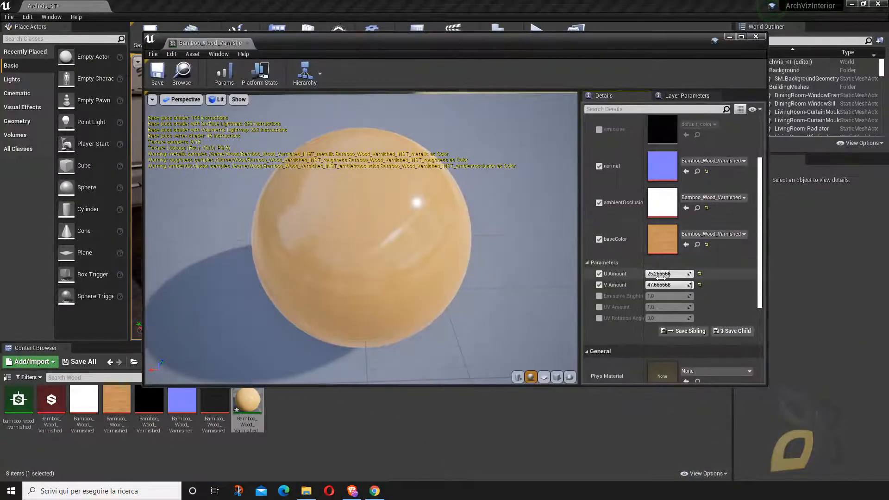
type("2")
key("Tab")
type("2")
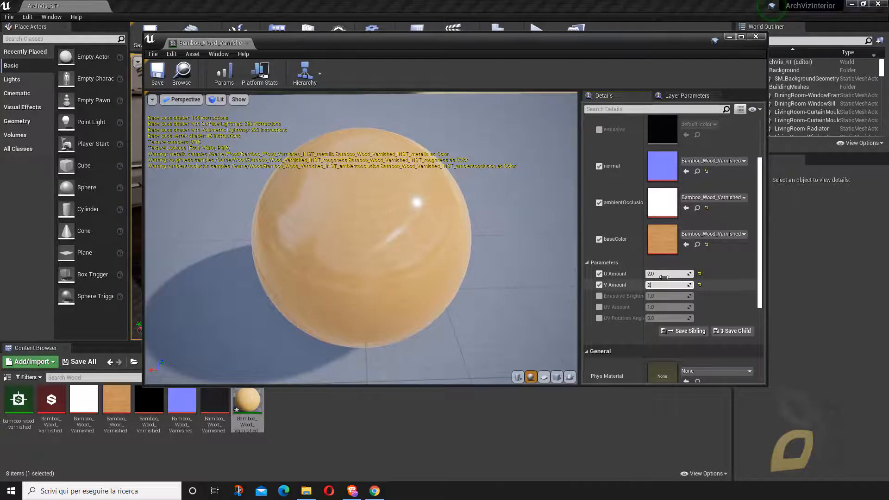
key("Return")
left_click_drag(452, 64, 666, 88)
left_click_drag(672, 55, 491, 59)
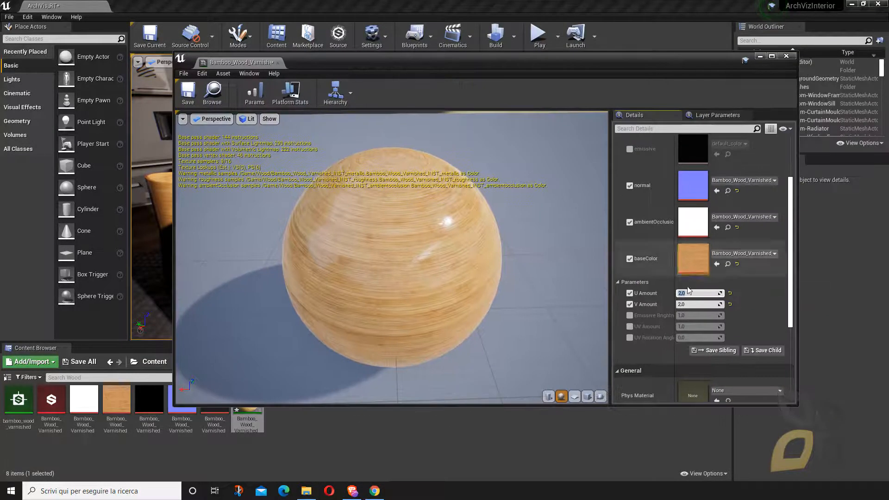
- Set the bamboo material's U Amount and V Amount to 3, then save and close the material instance
type("3")
left_click(683, 304)
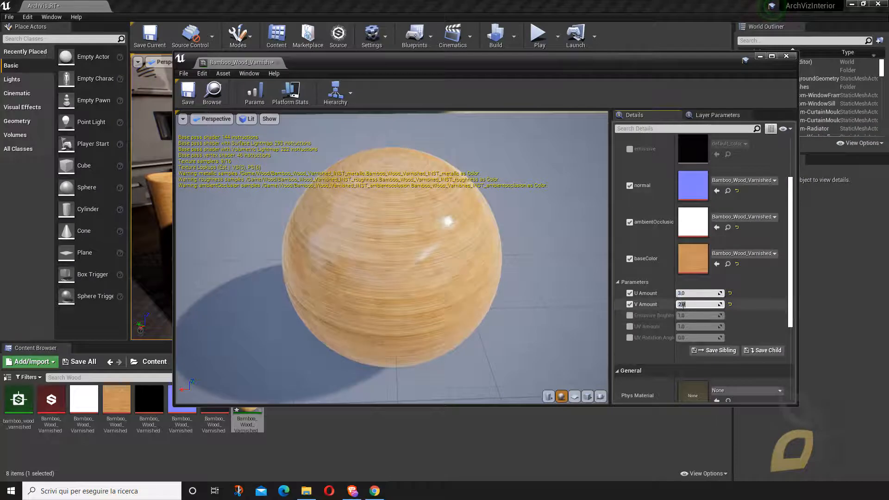
key("Return")
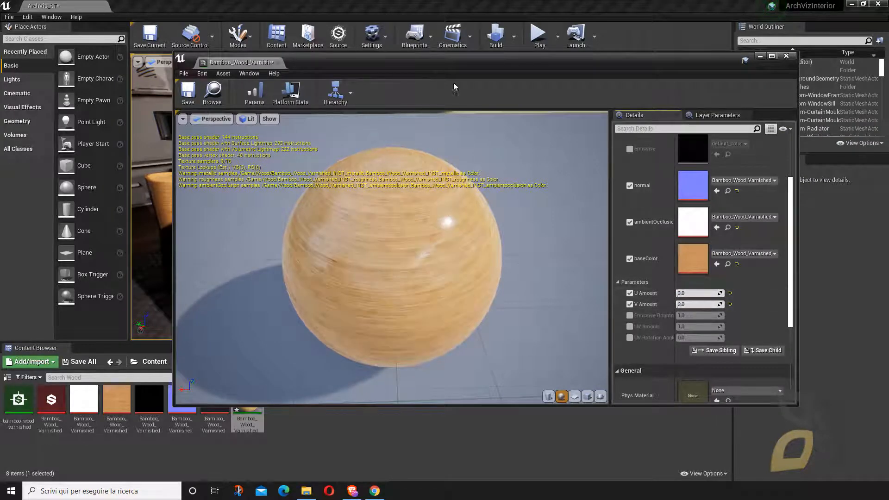
left_click_drag(450, 67, 506, 82)
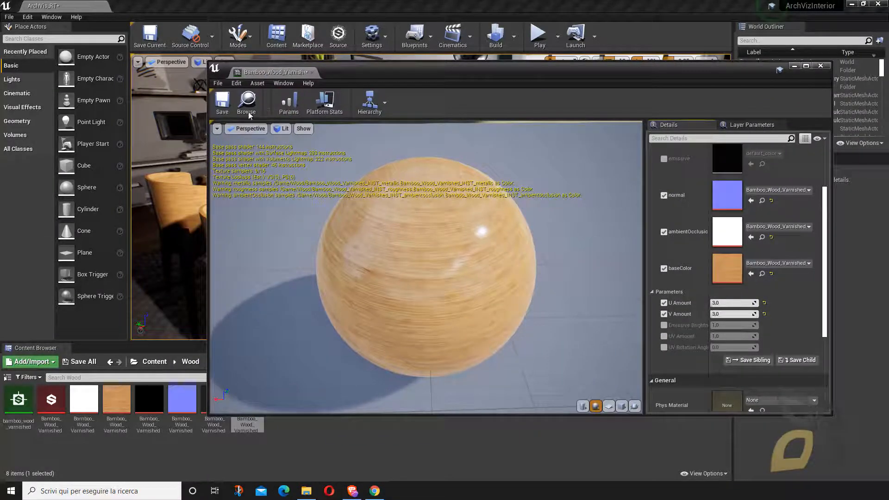
key("ctrl+s")
left_click_drag(824, 289, 825, 153)
left_click(826, 66)
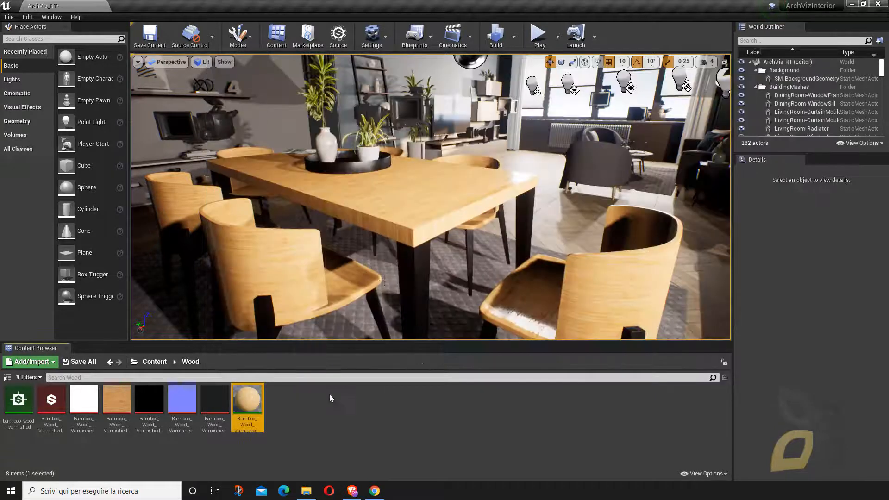
left_click(192, 444)
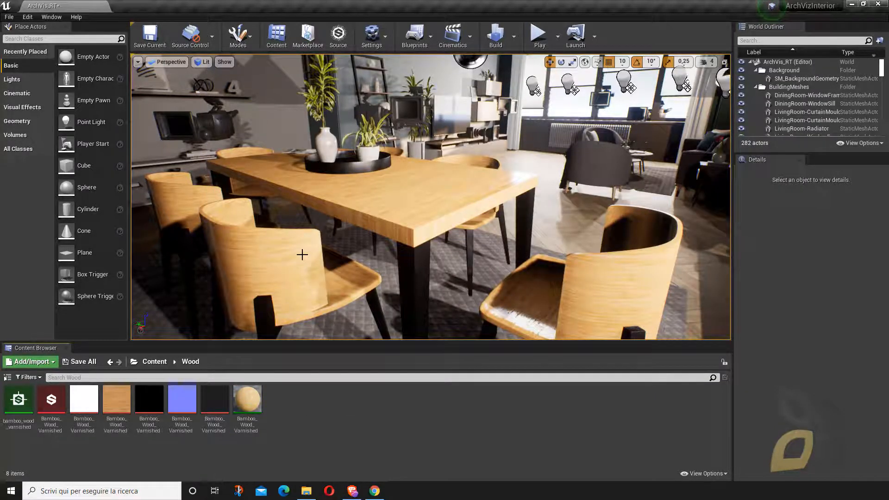
key("1")
key("2")
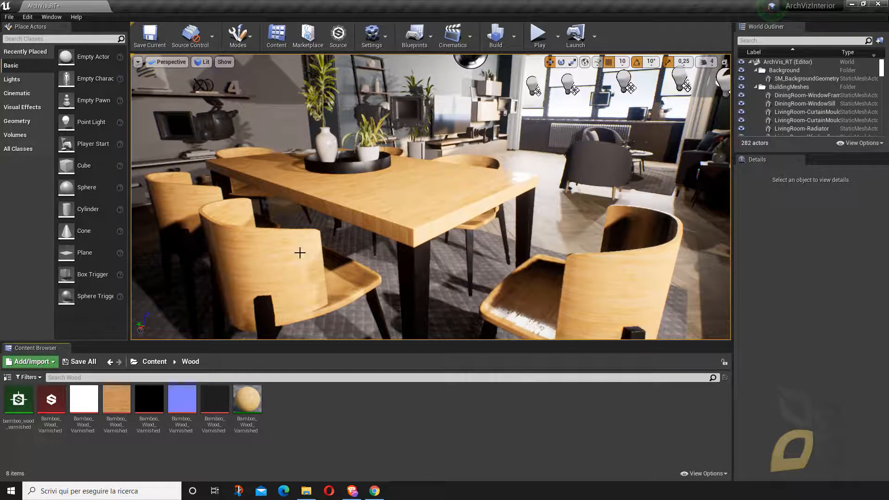
- Open the Bamboo Wood Varnished Substance graph instance and set its output size to 2048 x 2048 with the ratio locked
left_click(52, 406)
double_click(52, 407)
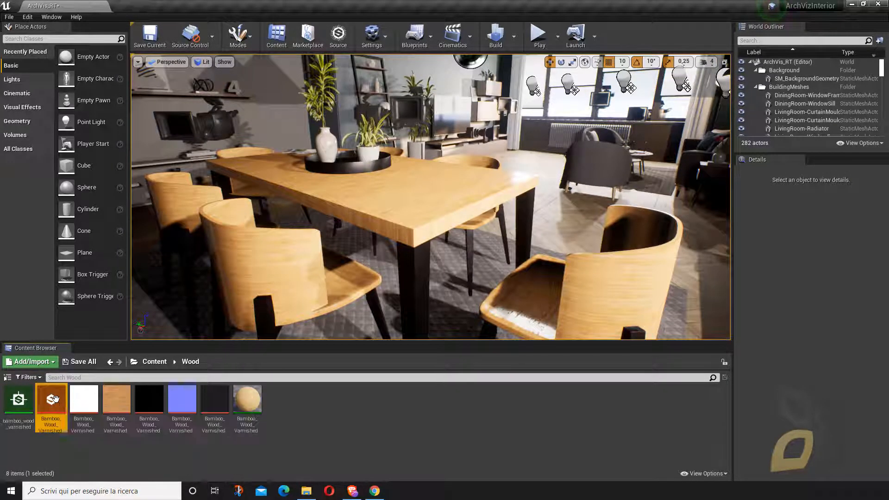
left_click_drag(461, 76, 449, 46)
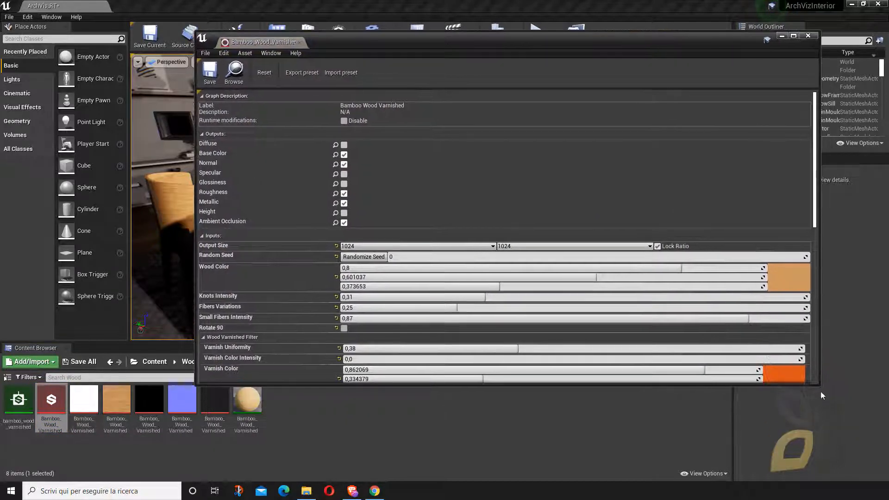
left_click_drag(820, 385, 677, 459)
left_click(325, 246)
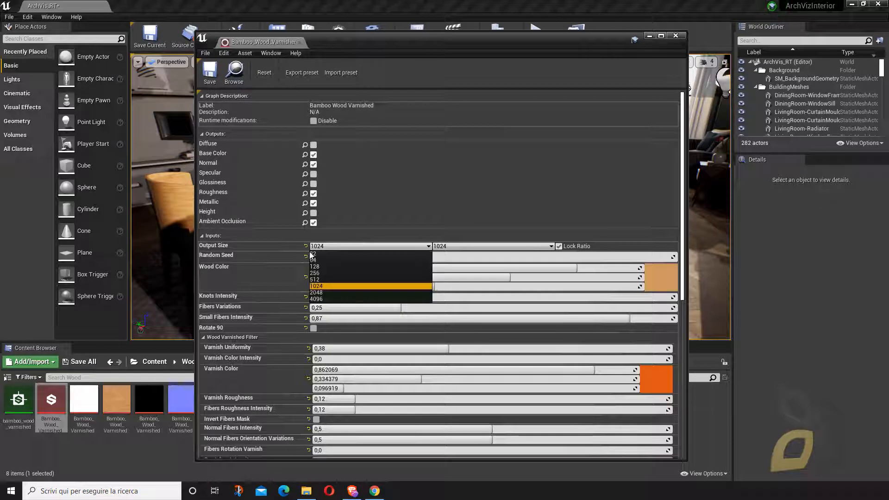
left_click(318, 293)
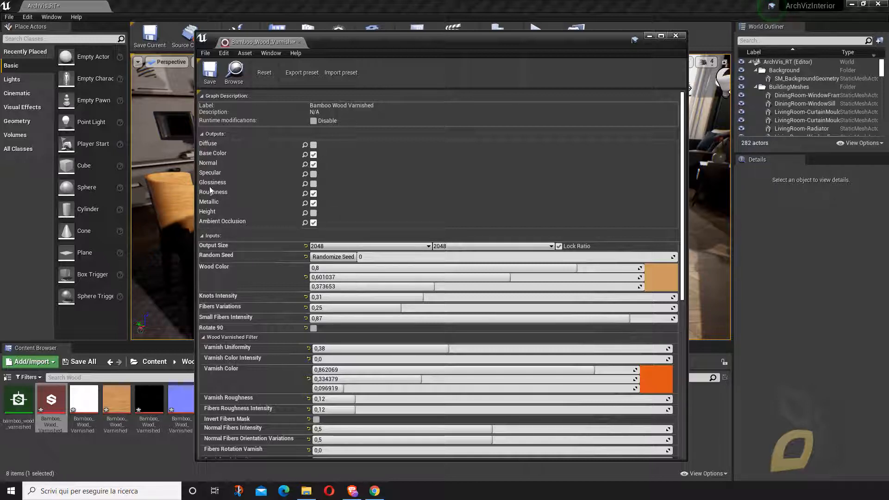
- Set the bamboo graph's Wood Color to a dark brown with R 0.171875, G 0.129129 and B 0.080277
scroll(480, 316, "down", 1)
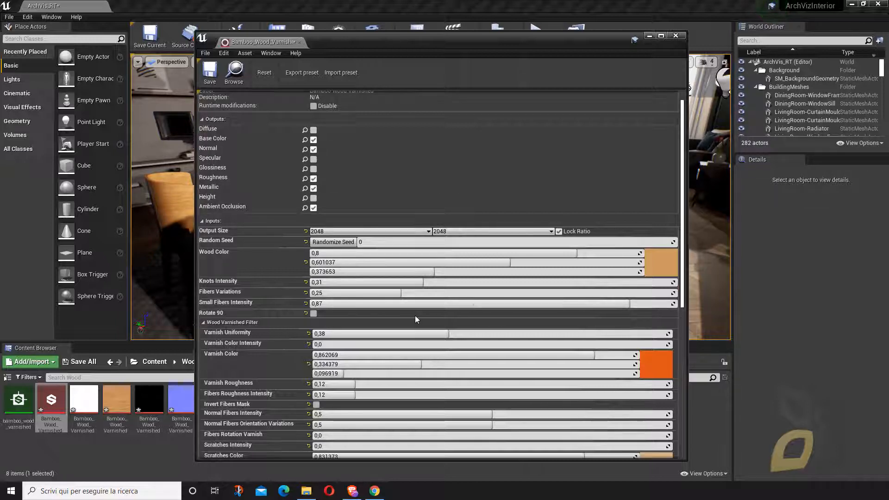
left_click(662, 263)
left_click_drag(726, 235, 538, 180)
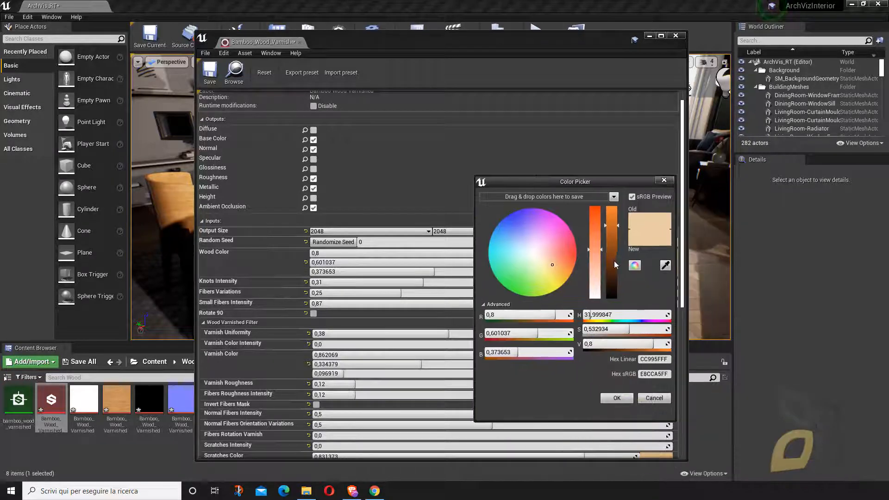
left_click_drag(612, 264, 621, 293)
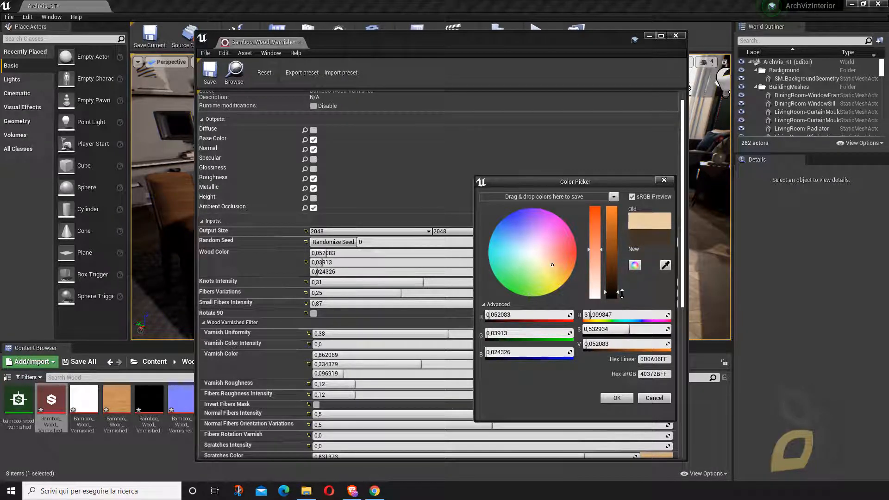
left_click_drag(523, 52, 659, 44)
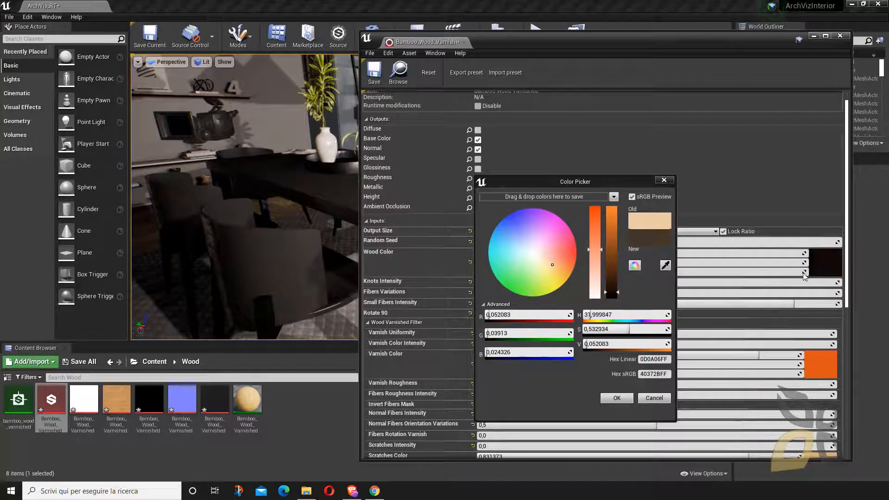
left_click(620, 290)
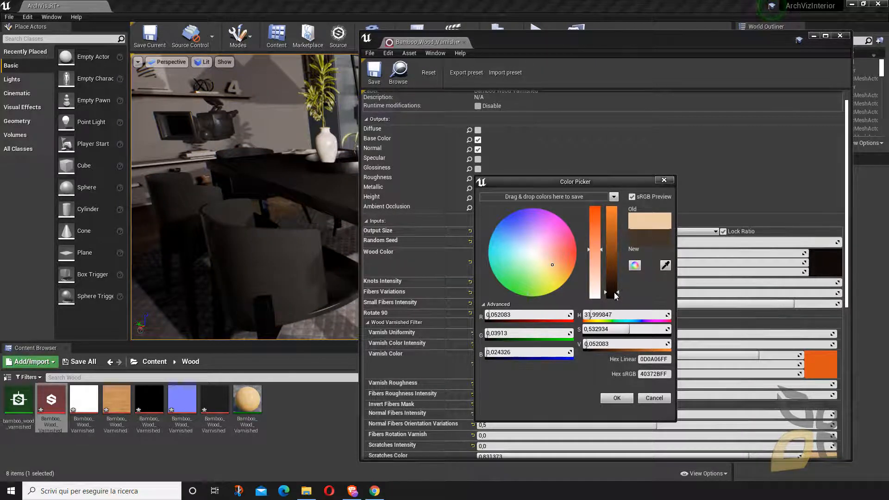
left_click_drag(617, 294, 620, 287)
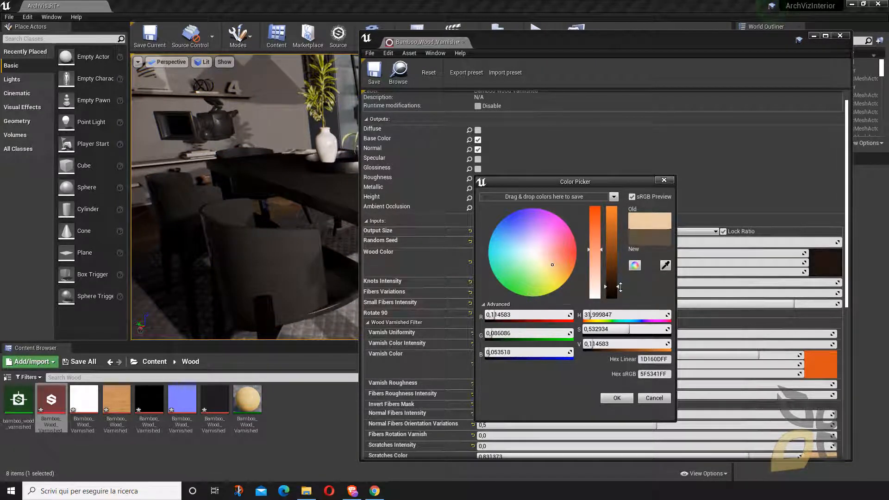
left_click_drag(618, 285, 619, 280)
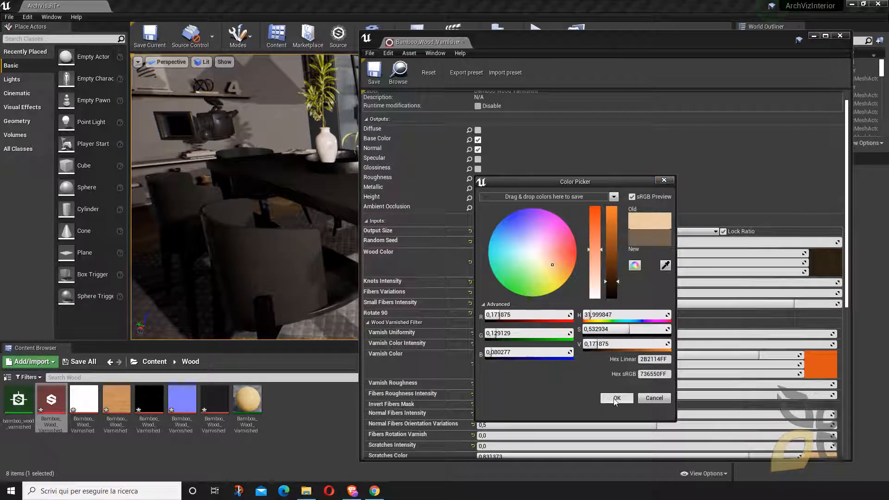
left_click(617, 398)
- Set the bamboo graph's Knots Intensity to 0.301, Fibers Variations to 0.626 and Small Fibers Intensity to 0.815
left_click_drag(599, 285, 604, 284)
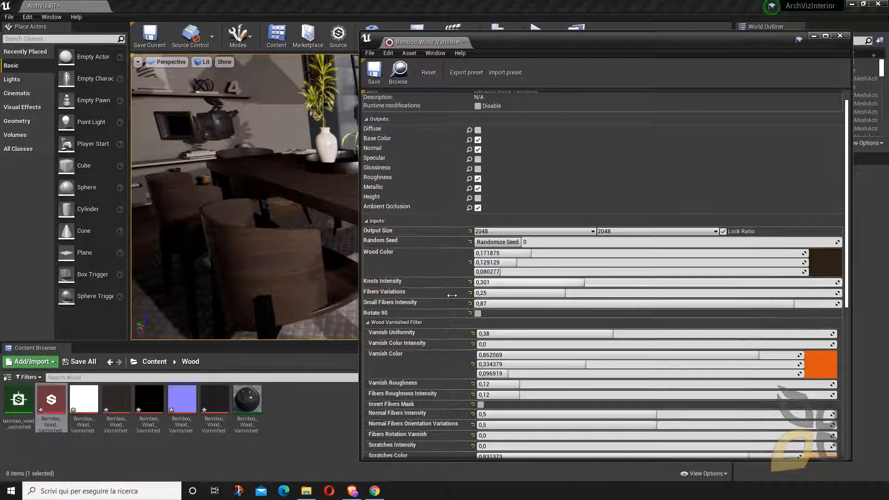
left_click_drag(537, 292, 549, 304)
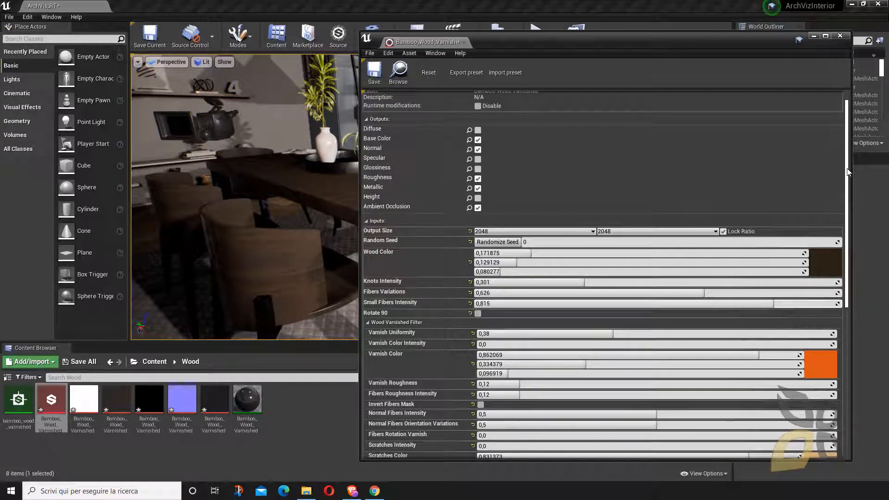
- Toggle Rotate 90 on and back off to compare the direction of the wood fibers
left_click_drag(847, 171, 840, 239)
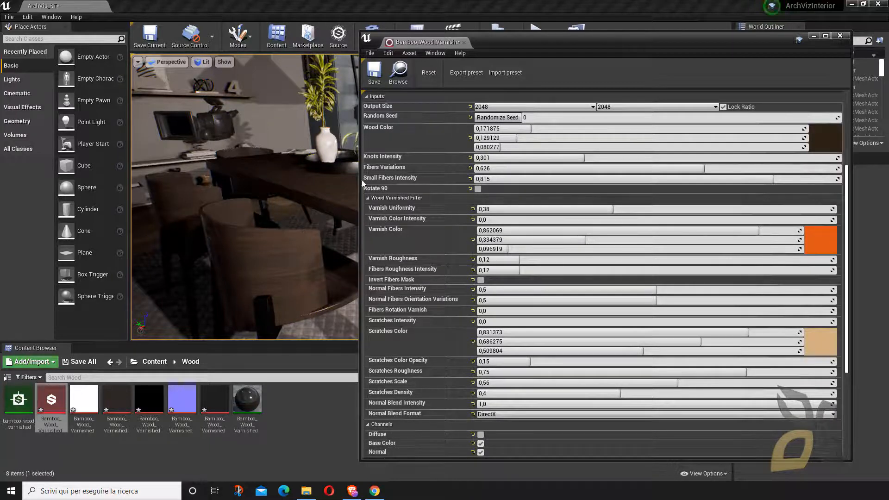
left_click(478, 189)
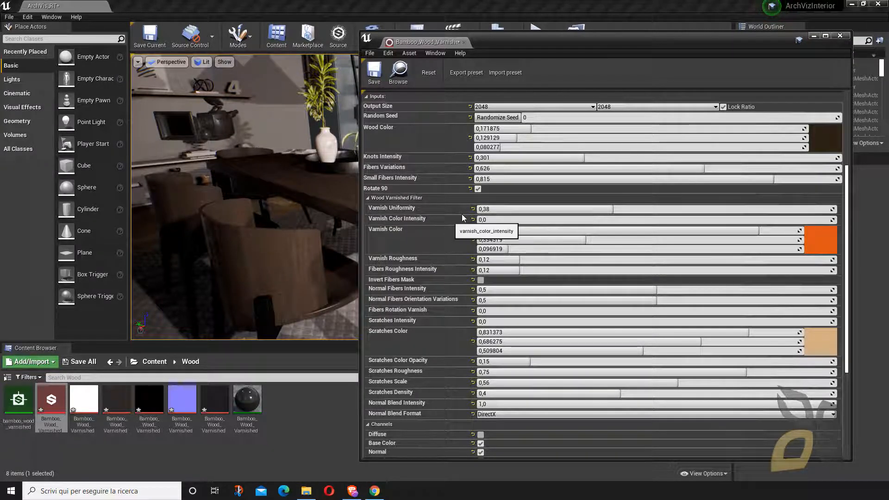
left_click(477, 189)
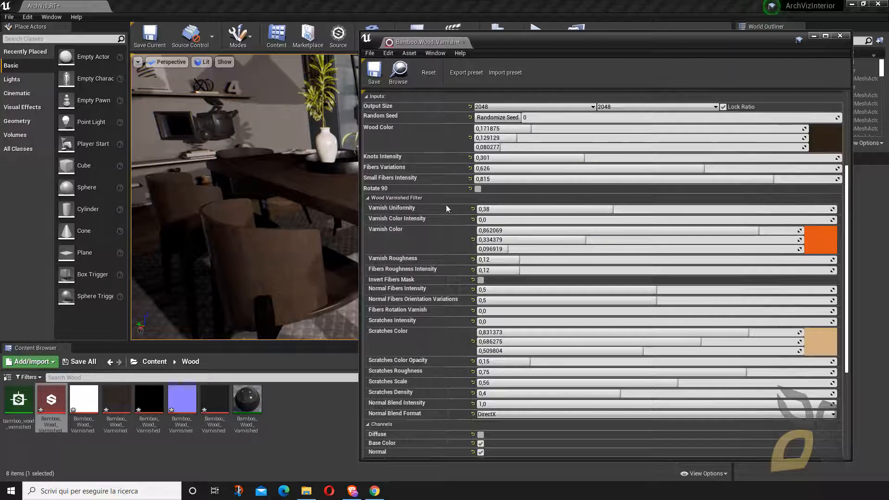
- Set the Wood Varnished Filter's Varnish Uniformity to 0.416 and Varnish Color Intensity to 0.073
left_click_drag(569, 205, 597, 205)
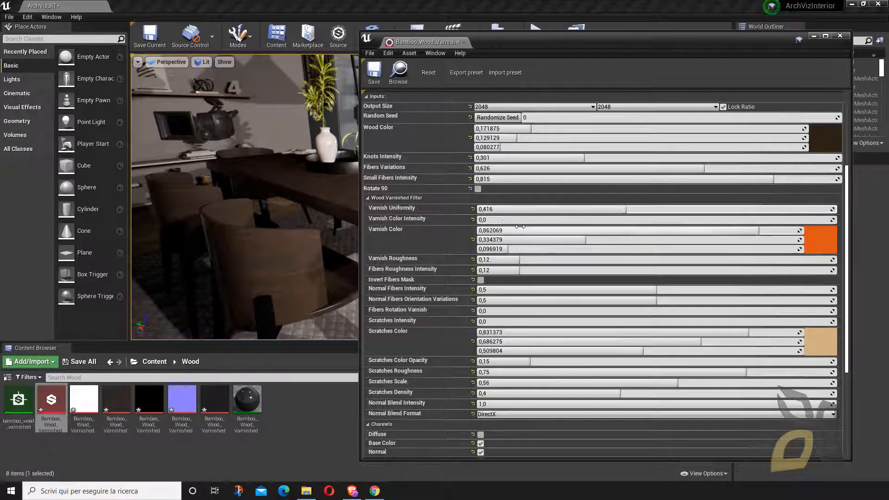
mouse_move(508, 220)
left_mouse_down()
mouse_move(482, 220)
mouse_move(501, 221)
left_mouse_up()
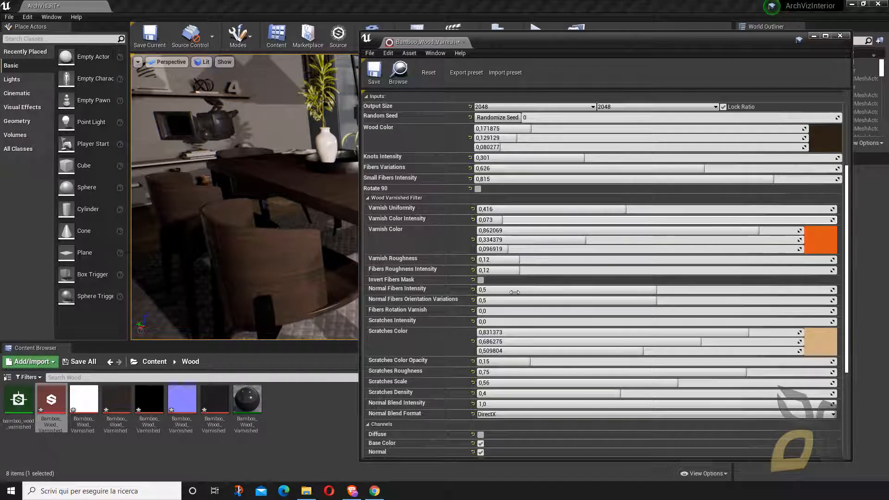
- Set the bamboo graph's Luminosity to 0.53 in the technical parameters, then save and close the graph instance
scroll(458, 283, "down", 1)
scroll(446, 267, "down", 2)
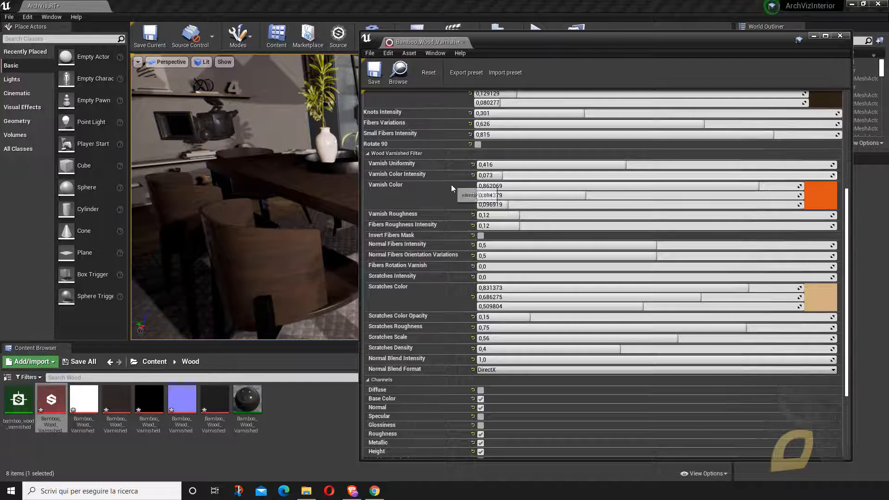
scroll(404, 186, "down", 2)
scroll(414, 226, "down", 1)
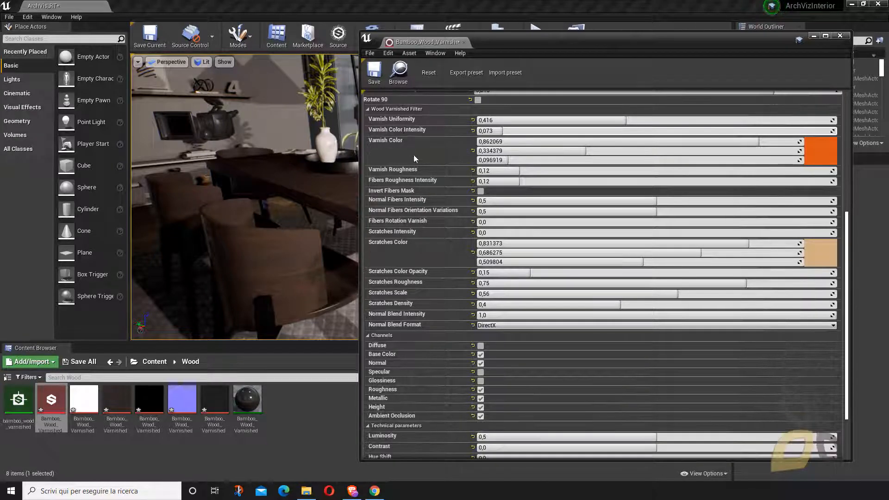
scroll(412, 204, "down", 1)
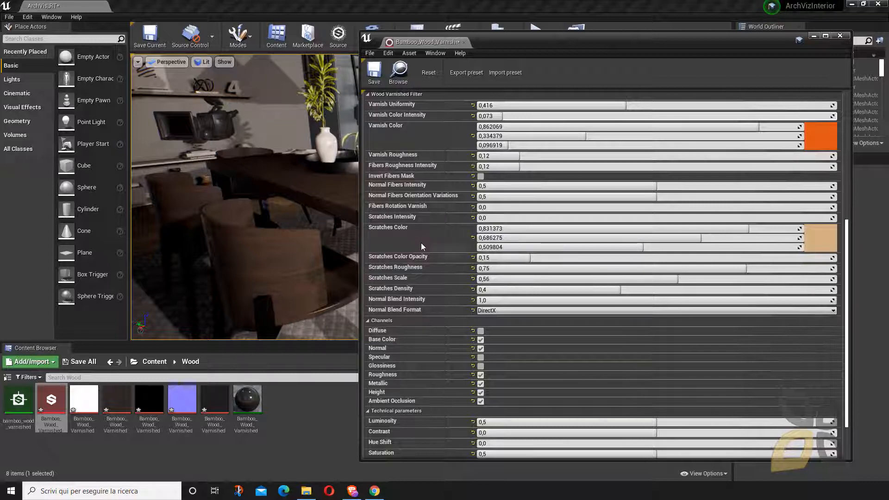
scroll(421, 242, "down", 4)
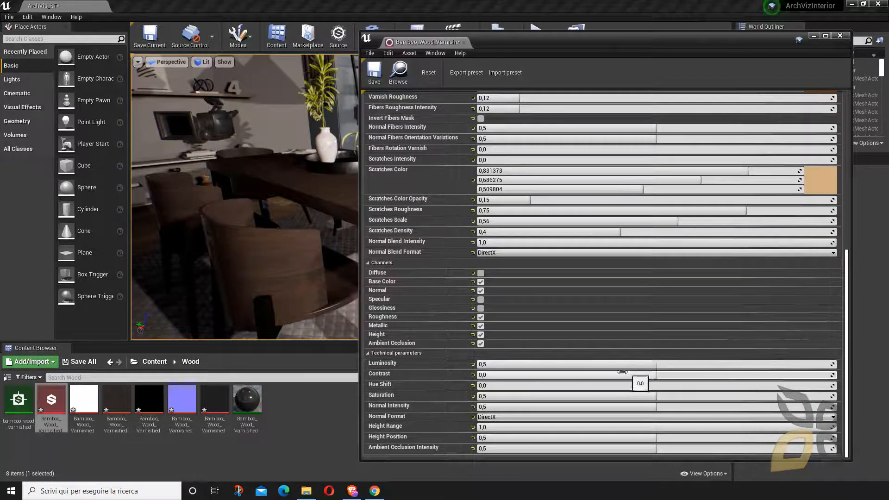
left_click_drag(657, 364, 678, 364)
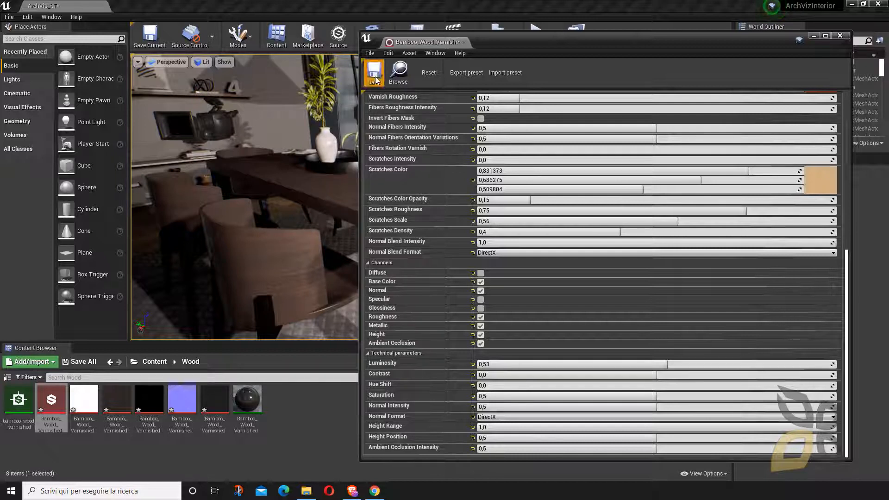
left_click(390, 83)
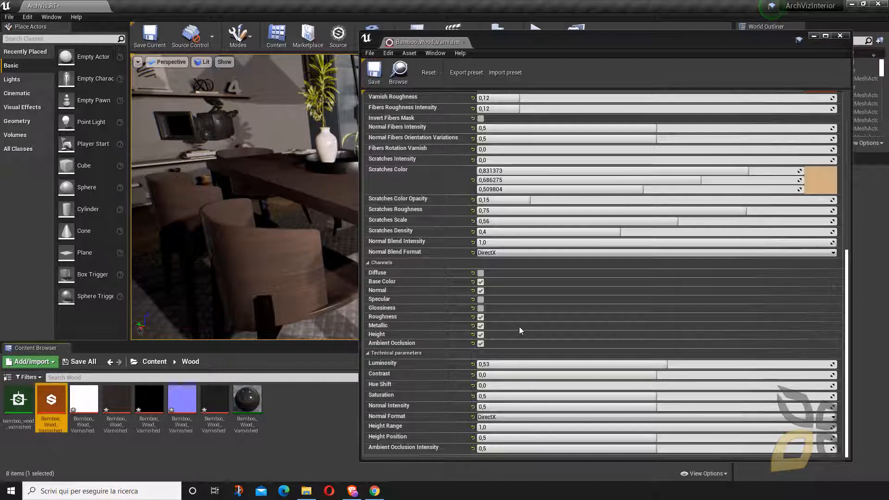
left_click(839, 36)
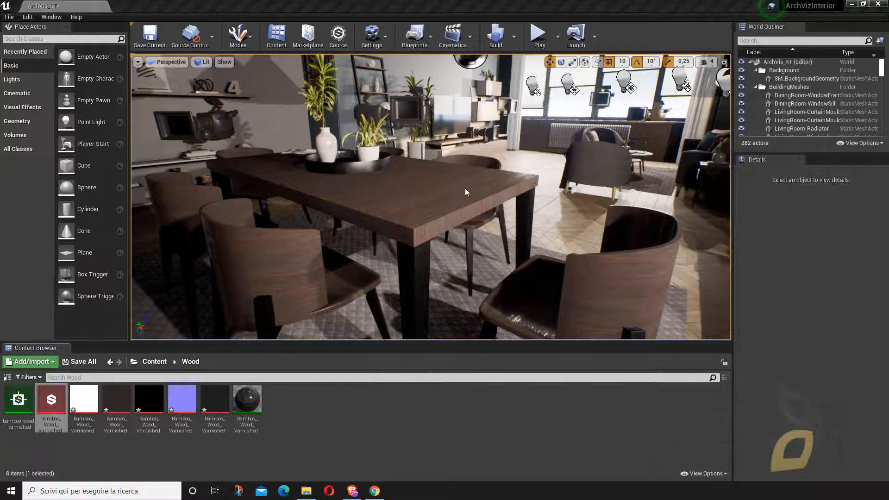
- Apply the Bolted_Square_Plate_MAT material from the metal folder to the room's floor
left_click(156, 363)
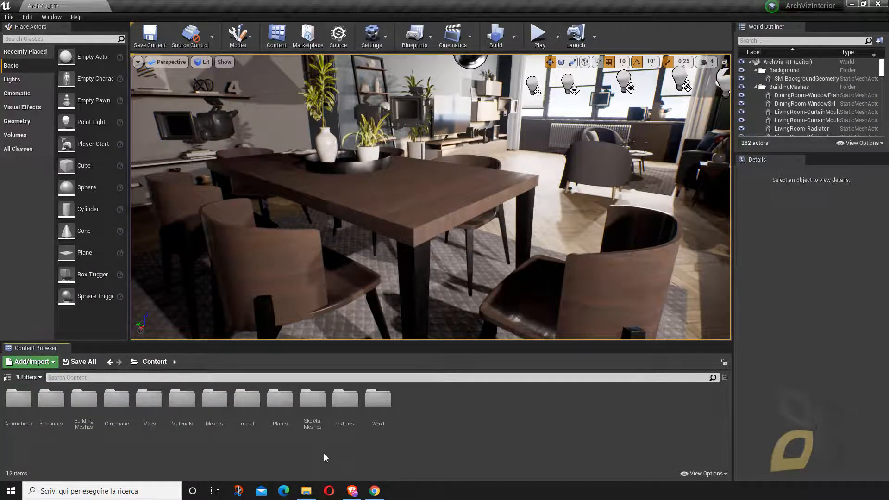
double_click(249, 405)
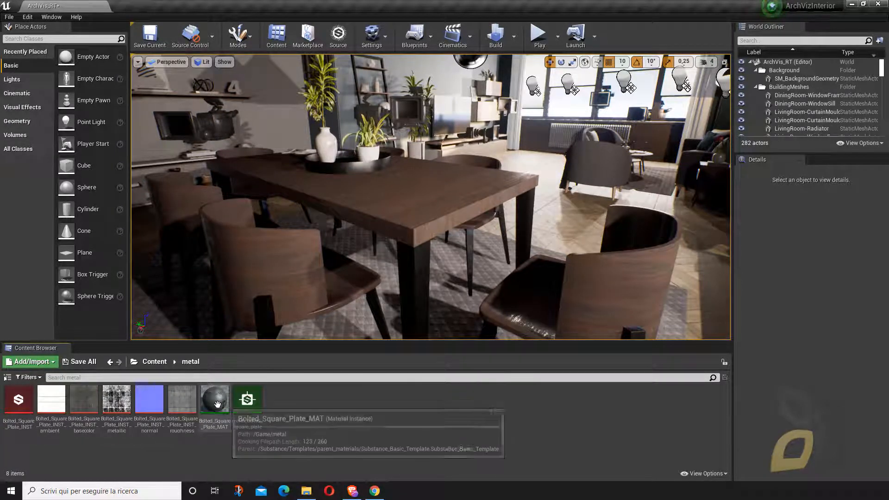
left_click_drag(215, 399, 545, 234)
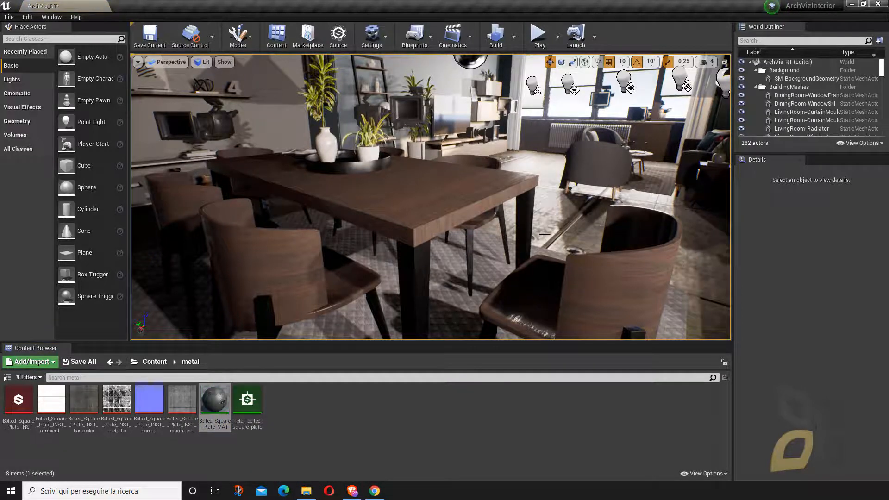
right_click_drag(488, 256, 547, 252)
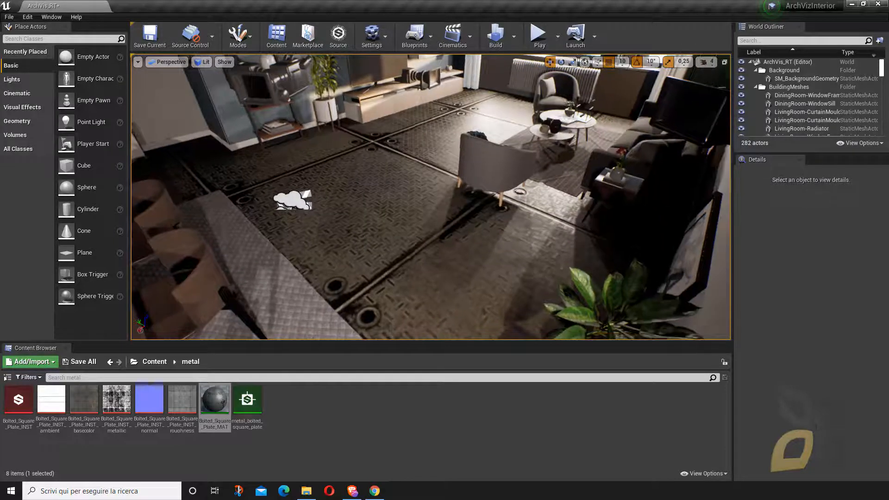
- Select the SM_Floor mesh, open its Bolted_Square_Plate_MAT material instance and inspect the instance's parameters and parent
left_click(385, 204)
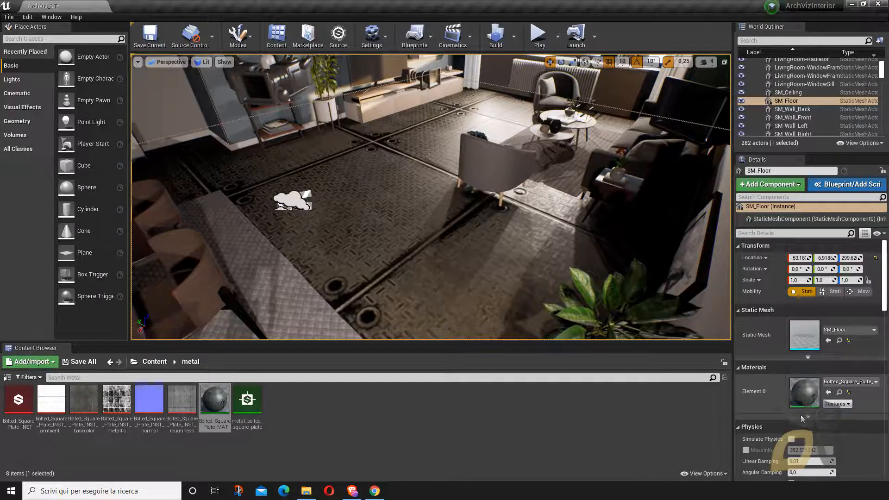
scroll(829, 418, "down", 5)
scroll(829, 418, "up", 4)
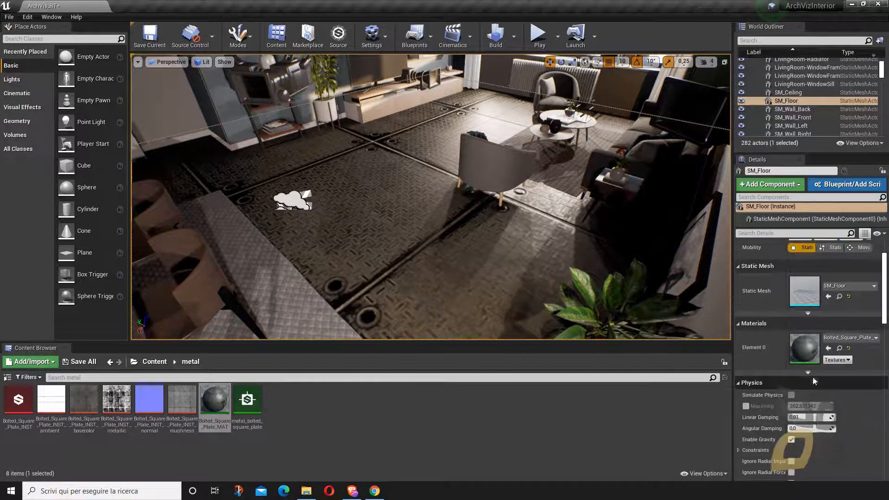
double_click(804, 348)
left_click_drag(528, 42, 302, 30)
scroll(566, 337, "down", 2)
scroll(572, 370, "down", 4)
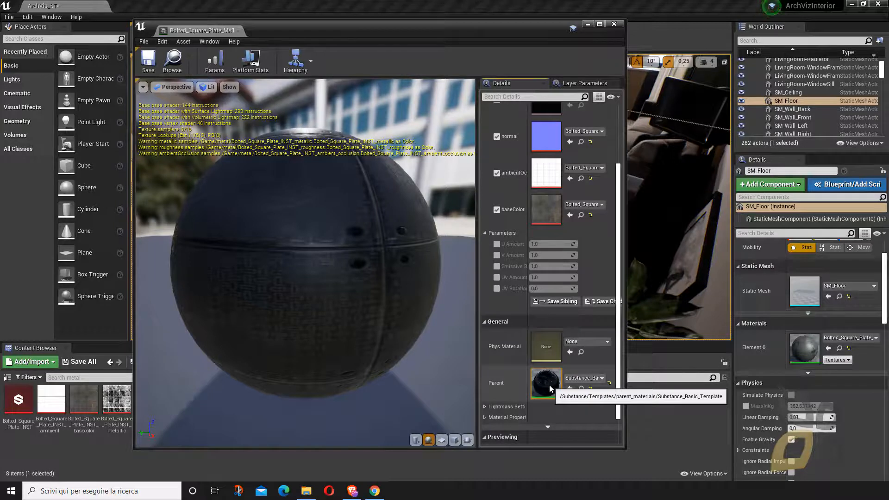
- Open the parent material Substance_Basic_Template and examine its node graph, especially the tiling node feeding the texture samples
double_click(546, 382)
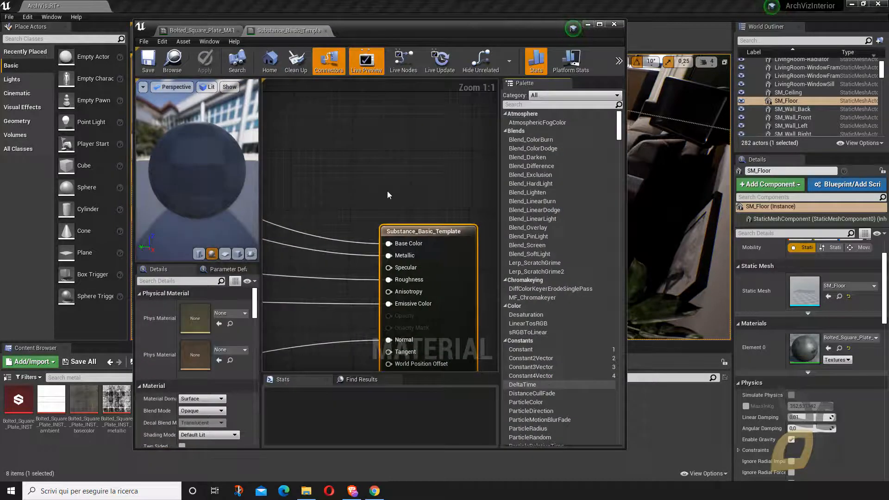
left_click_drag(418, 34, 463, 26)
scroll(473, 213, "down", 4)
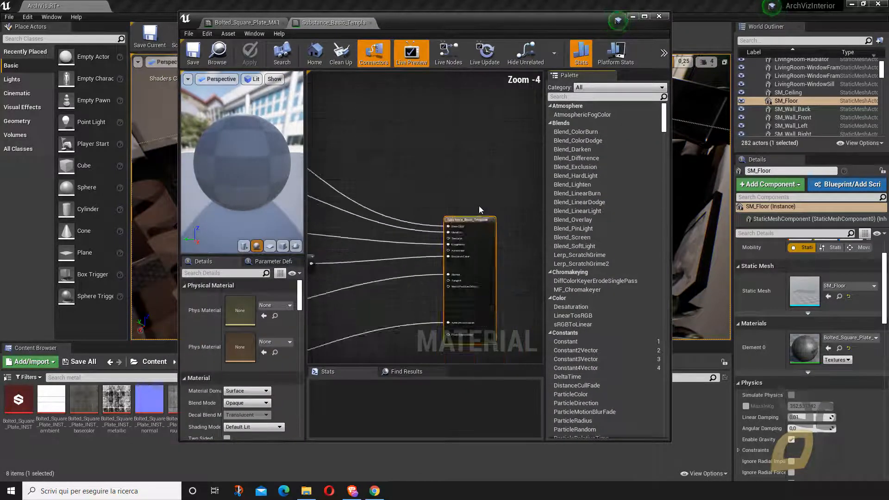
scroll(480, 210, "down", 7)
scroll(431, 222, "up", 2)
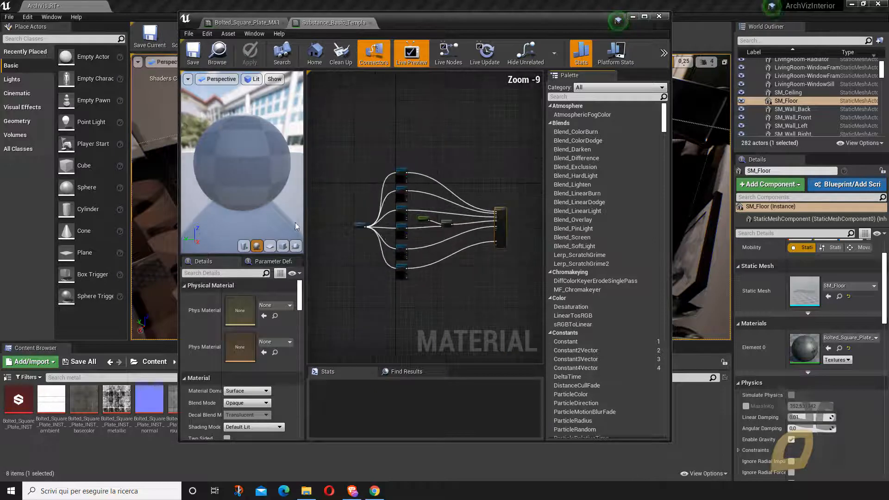
left_click_drag(237, 174, 259, 162)
scroll(333, 235, "up", 2)
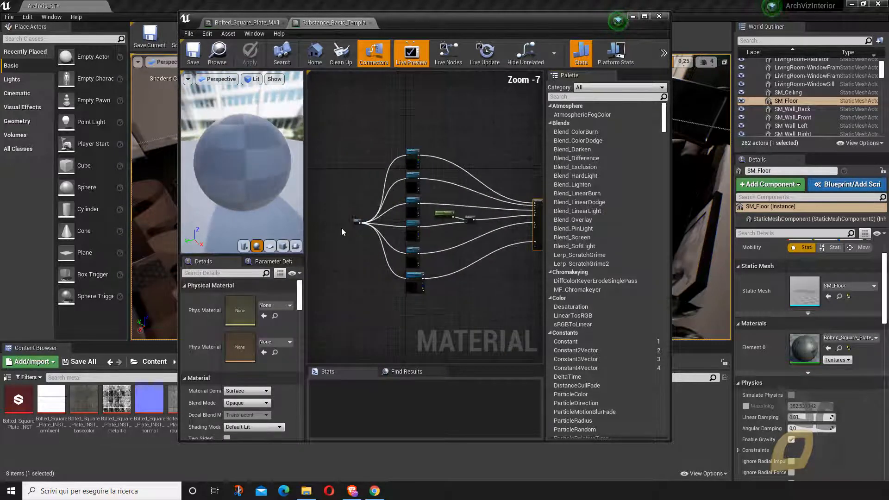
scroll(354, 222, "up", 7)
left_click(382, 207)
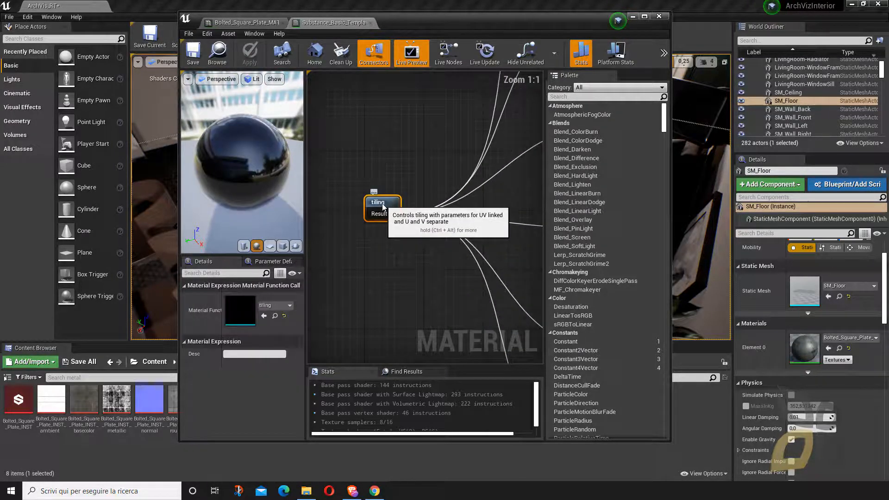
mouse_move(393, 205)
left_mouse_down()
mouse_move(408, 205)
mouse_move(389, 212)
mouse_move(388, 205)
left_mouse_up()
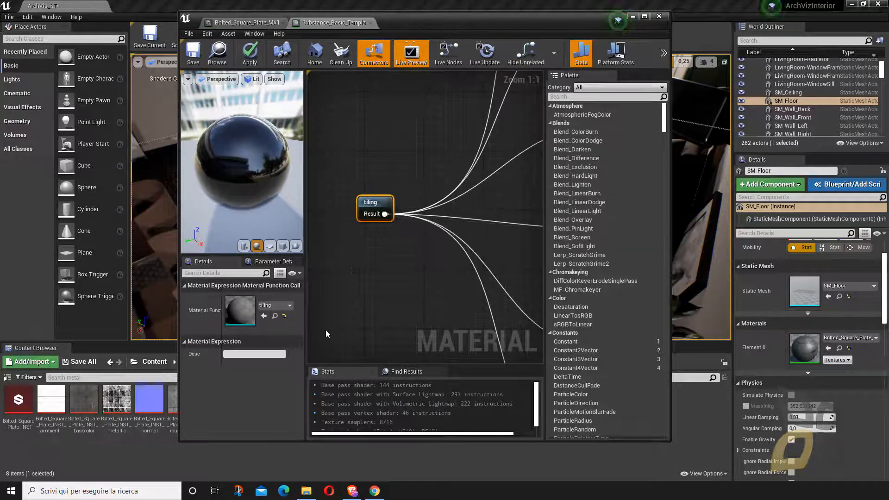
scroll(343, 212, "down", 1)
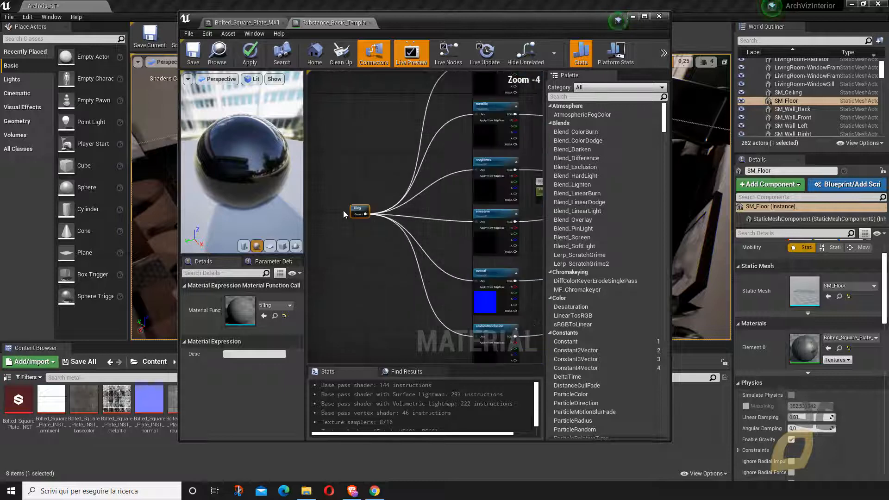
- Move the tiling node upward in the material graph to free space beneath it
scroll(483, 231, "up", 2)
scroll(483, 231, "down", 3)
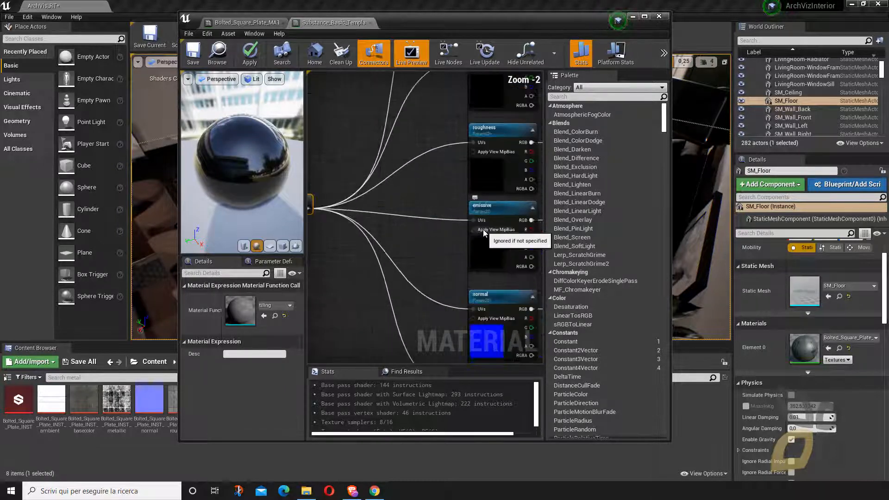
left_click_drag(351, 216, 351, 195)
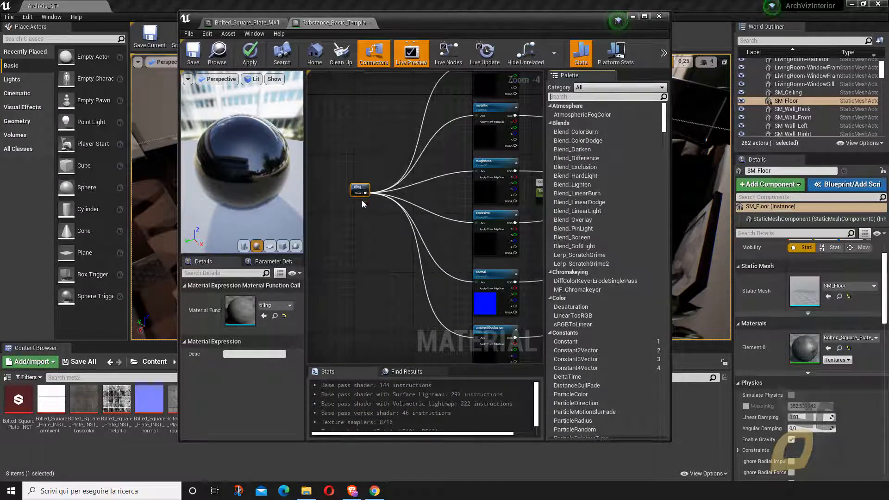
scroll(360, 225, "up", 2)
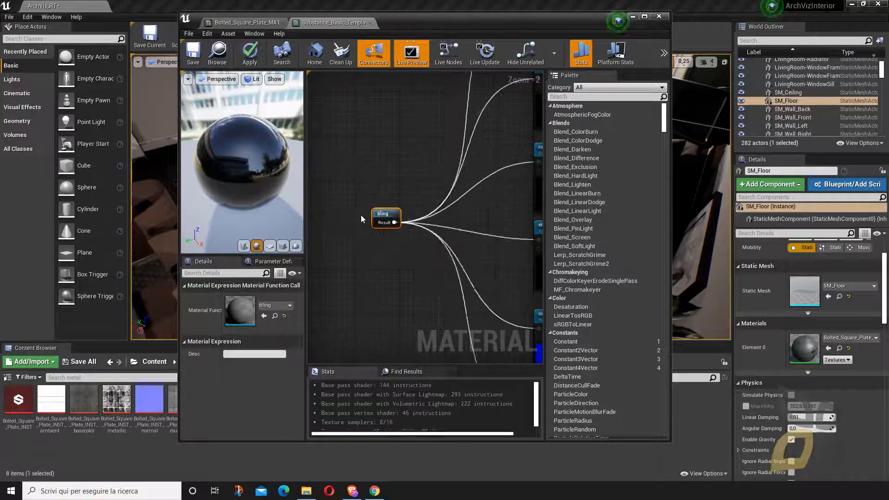
left_click_drag(366, 224, 372, 162)
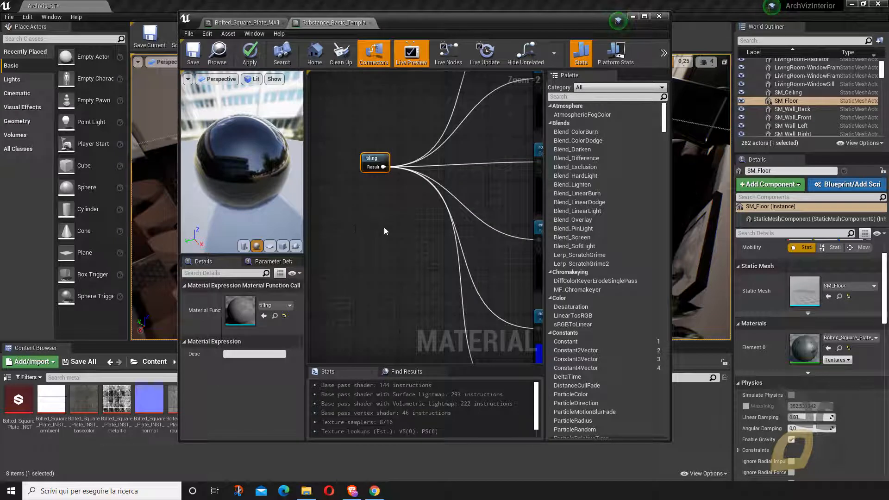
- Search the node palette for "texc" and place a TextureCoordinate node beneath the tiling node
left_click(558, 96)
type("textcoo")
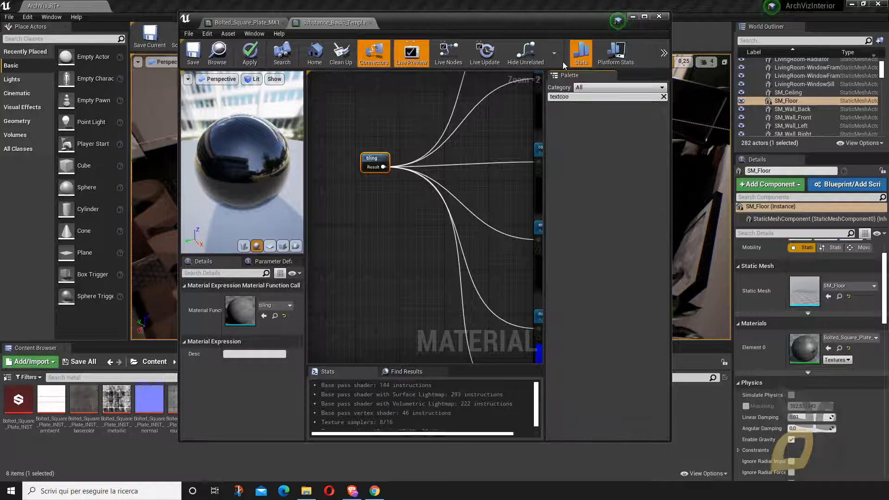
key("BackSpace")
key("BackSpace")
key("BackSpace")
key("BackSpace")
type("c")
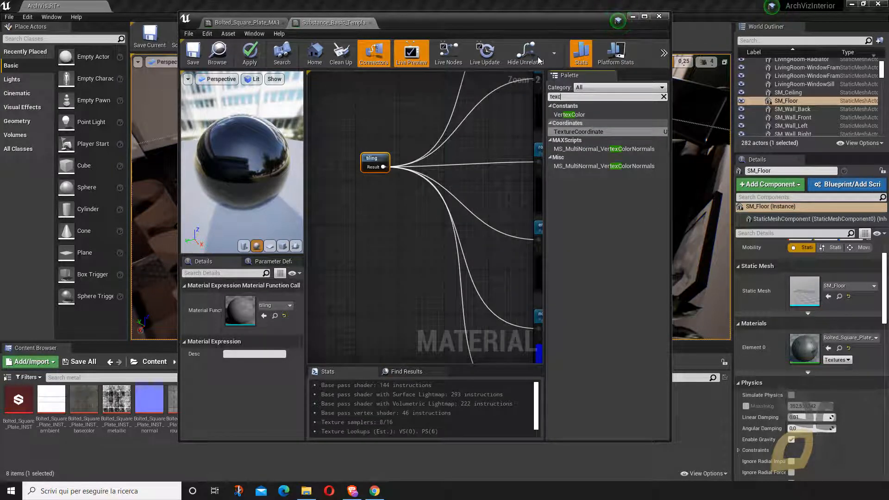
left_click_drag(589, 132, 349, 223)
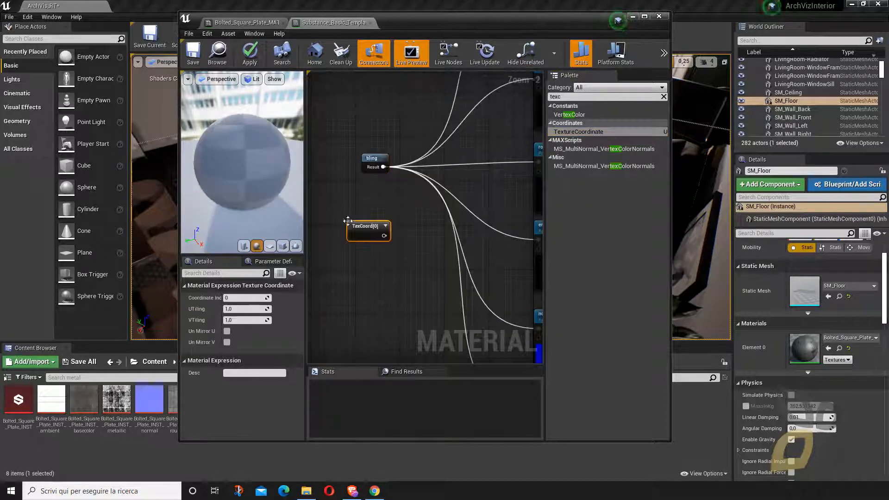
- Connect the TexCoord node to the texture samples' UVs in place of the tiling node, and set its UTiling and VTiling to 10
scroll(375, 245, "down", 2)
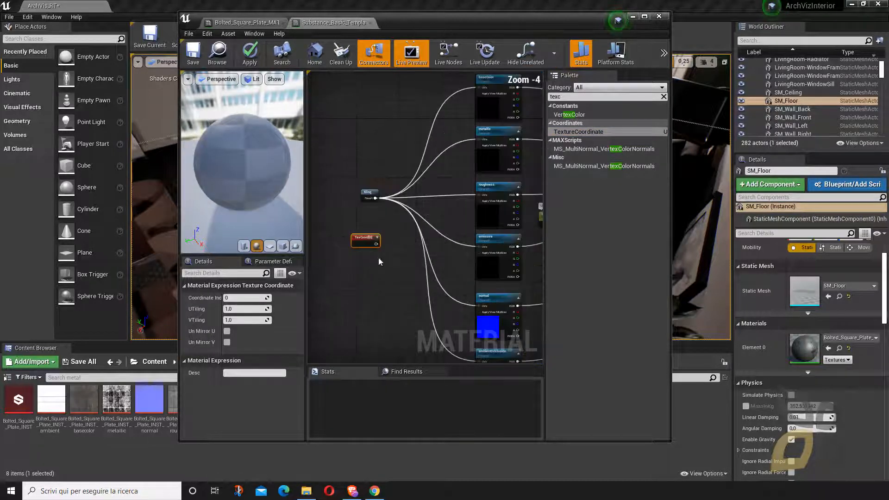
left_click_drag(376, 244, 479, 138)
left_click_drag(377, 244, 480, 195)
left_click_drag(376, 244, 480, 246)
left_click_drag(376, 244, 480, 306)
scroll(423, 293, "down", 3)
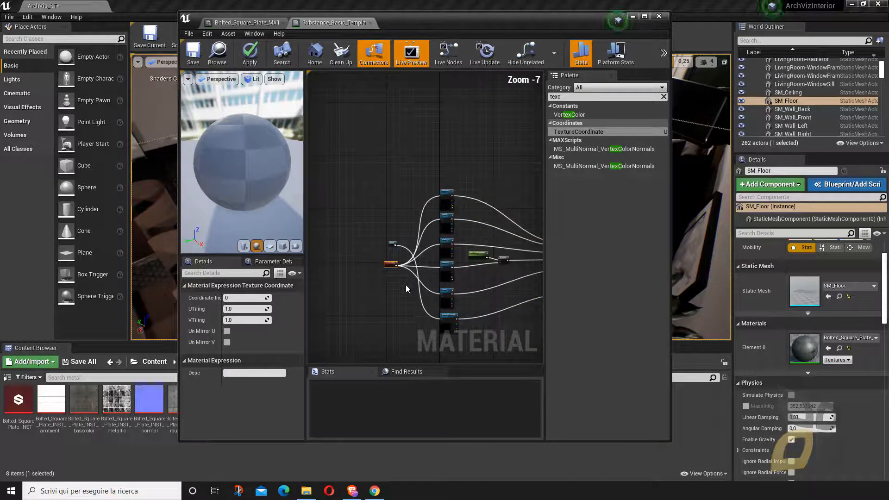
left_click_drag(392, 265, 395, 225)
scroll(392, 251, "up", 2)
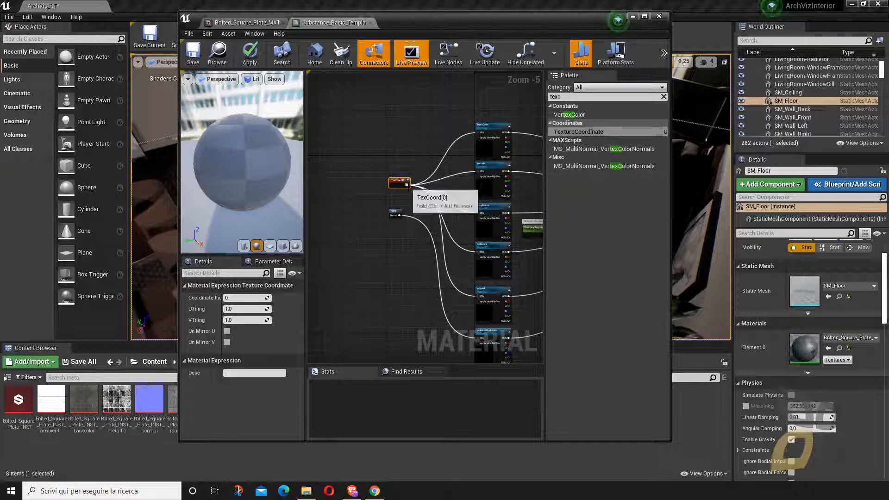
left_click_drag(407, 185, 480, 341)
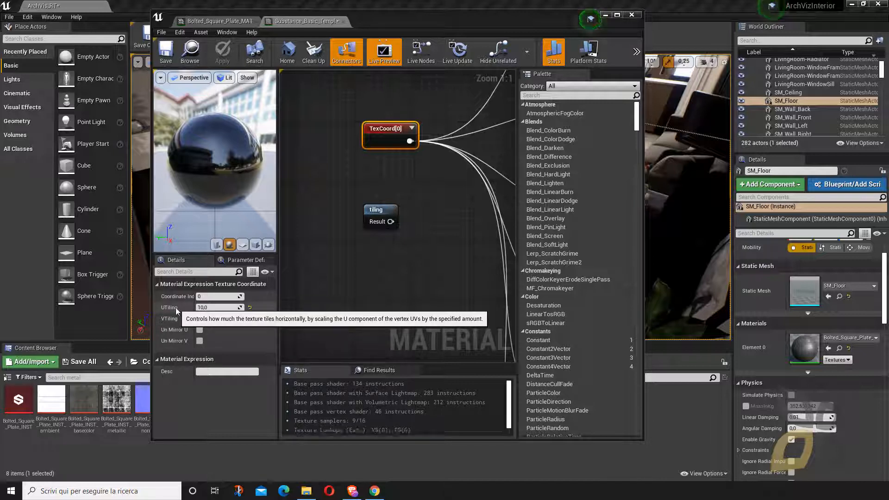
- Close the material editor and examine the floor's plate tiling up close in the viewport
left_click(631, 15)
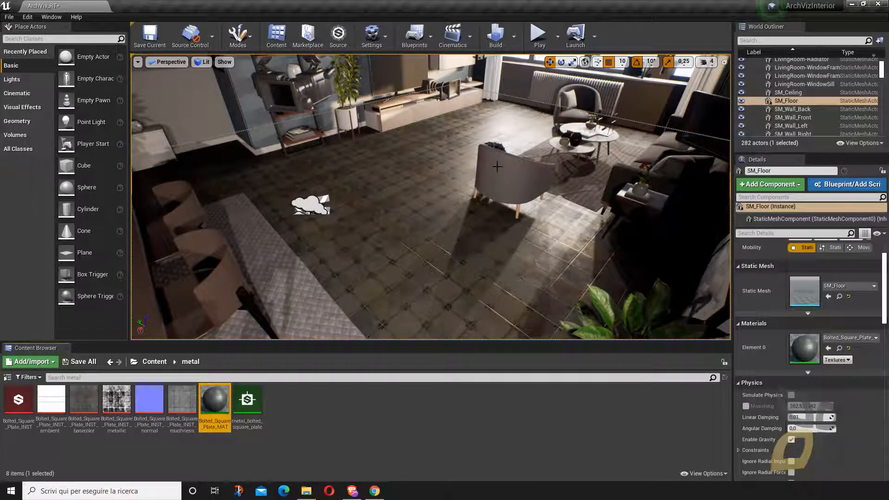
scroll(487, 173, "down", 6)
scroll(455, 184, "up", 3)
scroll(456, 184, "up", 4)
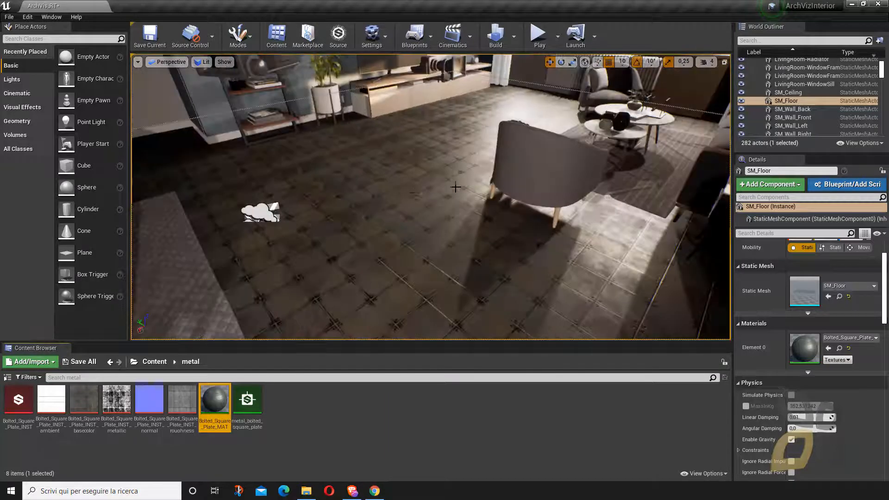
mouse_move(482, 183)
right_mouse_down()
mouse_move(407, 179)
mouse_move(278, 148)
mouse_move(232, 115)
mouse_move(315, 172)
mouse_move(519, 203)
mouse_move(412, 175)
mouse_move(416, 160)
mouse_move(472, 186)
right_mouse_up()
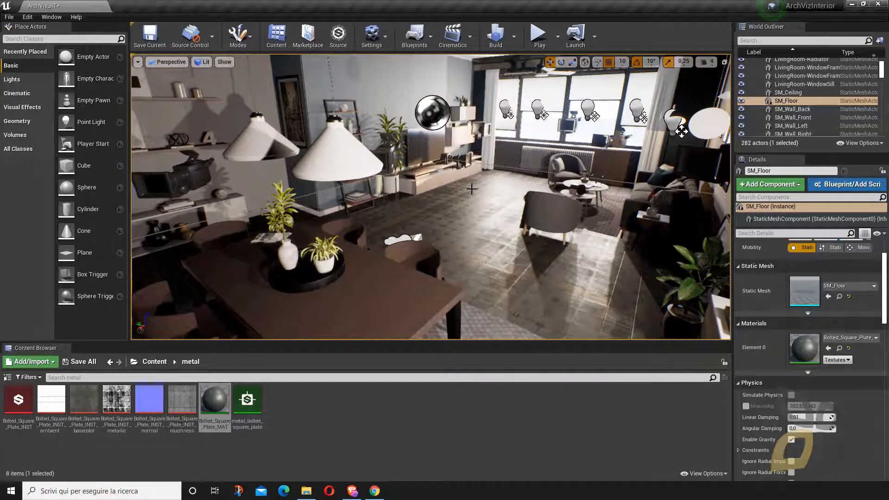
- Open the Substance Source asset library, reposition its window over the level editor and show the account options
left_click(319, 412)
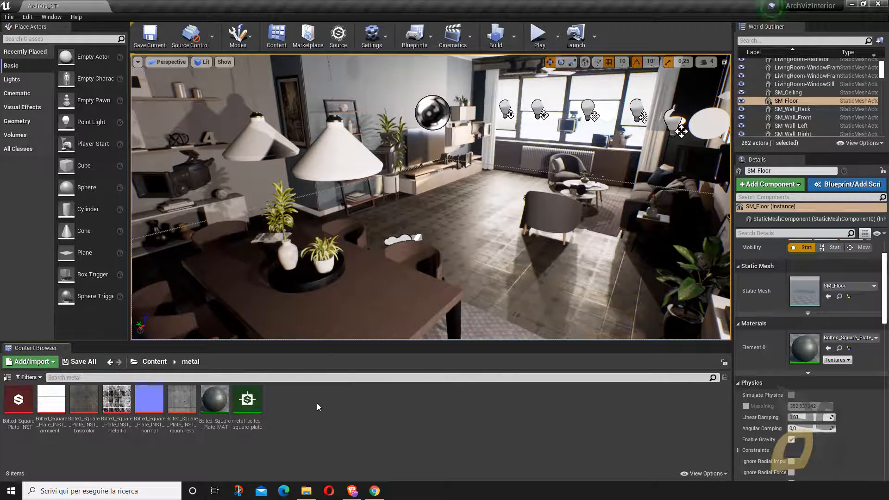
left_click(338, 37)
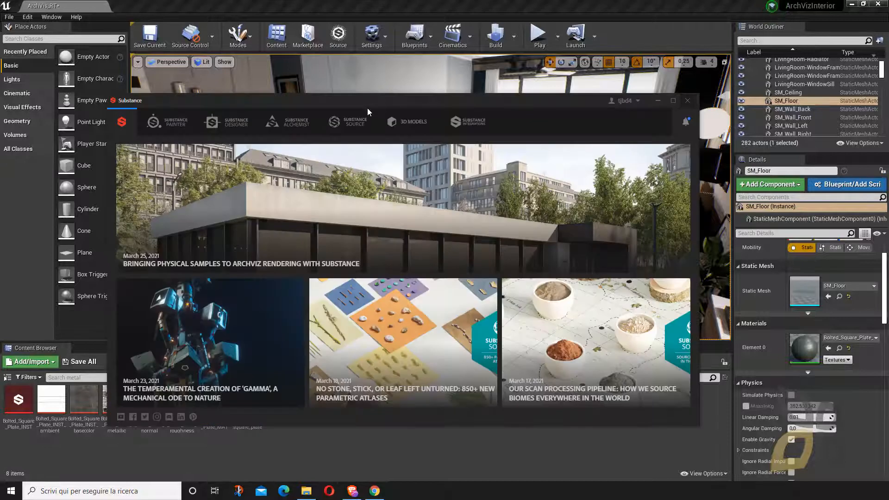
left_click_drag(378, 101, 376, 87)
left_click(348, 107)
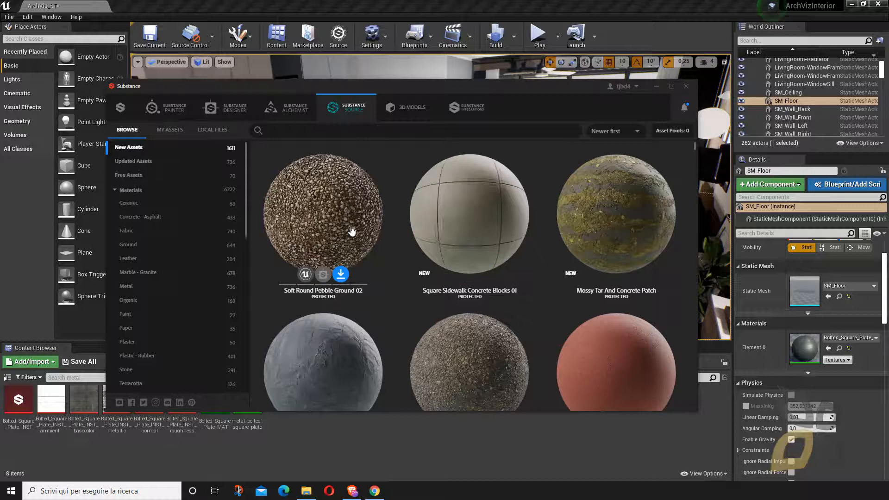
left_click_drag(390, 87, 416, 90)
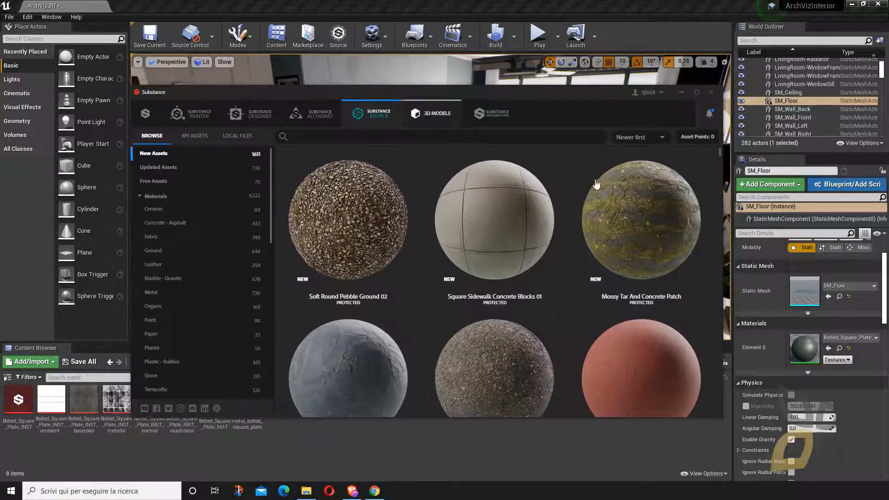
left_click(665, 94)
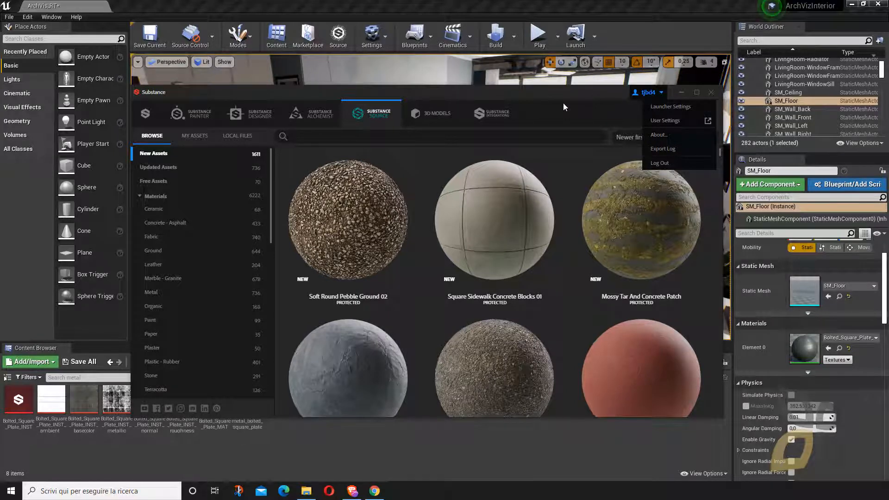
left_click_drag(544, 94, 527, 89)
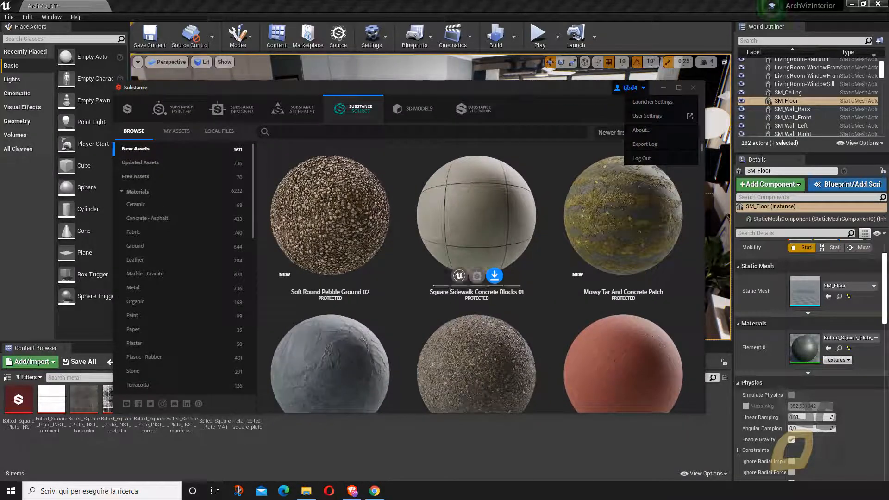
- Browse the Free Assets category and send Pine Wood Outdoor Panelling 01 to Unreal
scroll(468, 269, "down", 3)
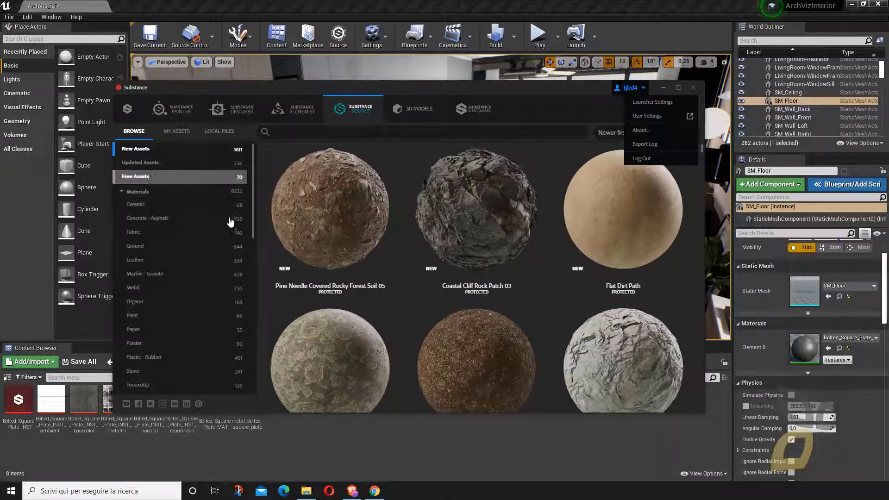
scroll(522, 264, "down", 2)
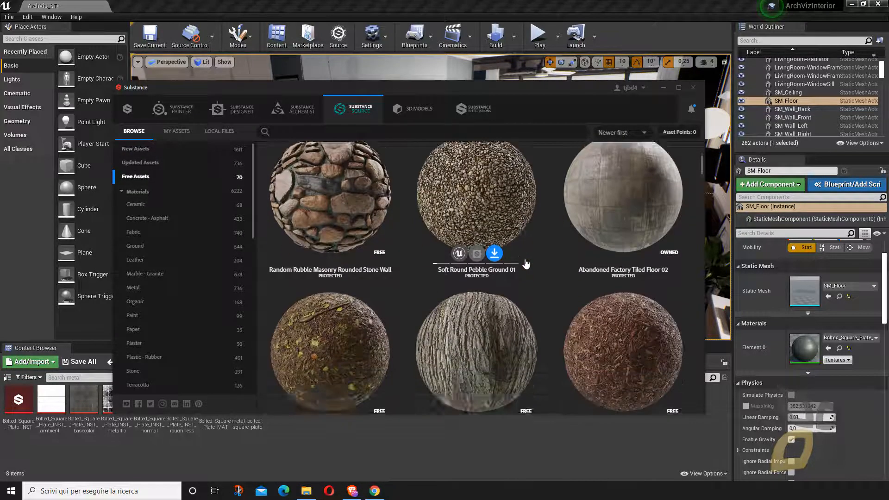
scroll(526, 263, "down", 8)
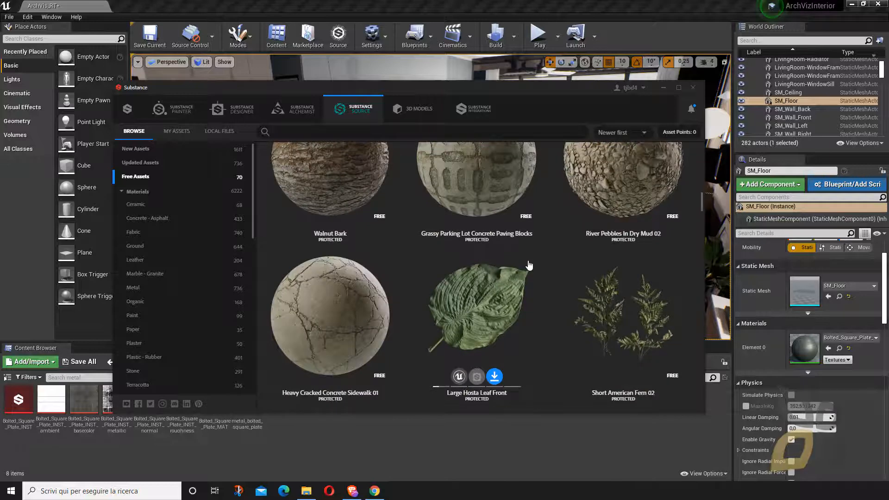
scroll(529, 265, "up", 8)
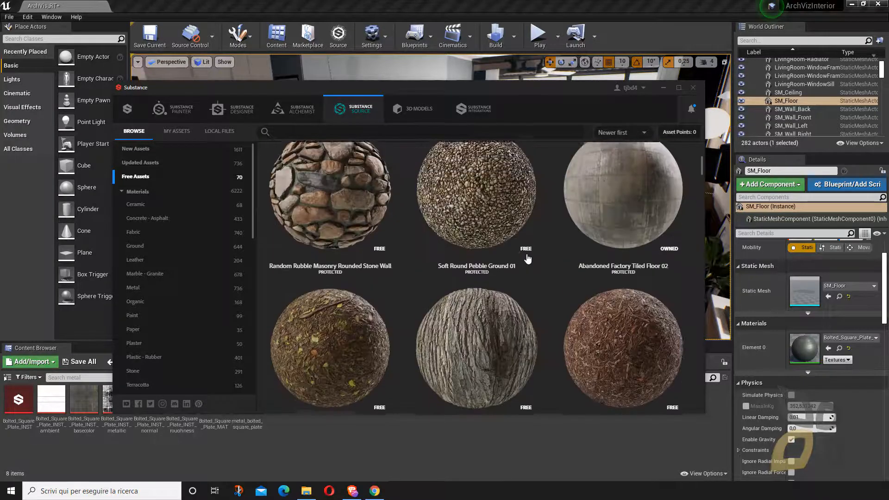
scroll(528, 258, "up", 2)
scroll(529, 259, "down", 3)
scroll(530, 261, "up", 3)
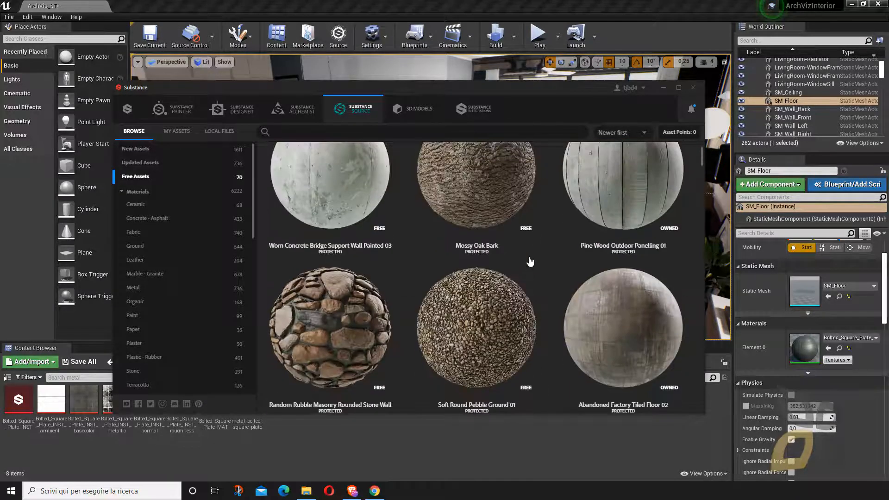
scroll(530, 261, "up", 1)
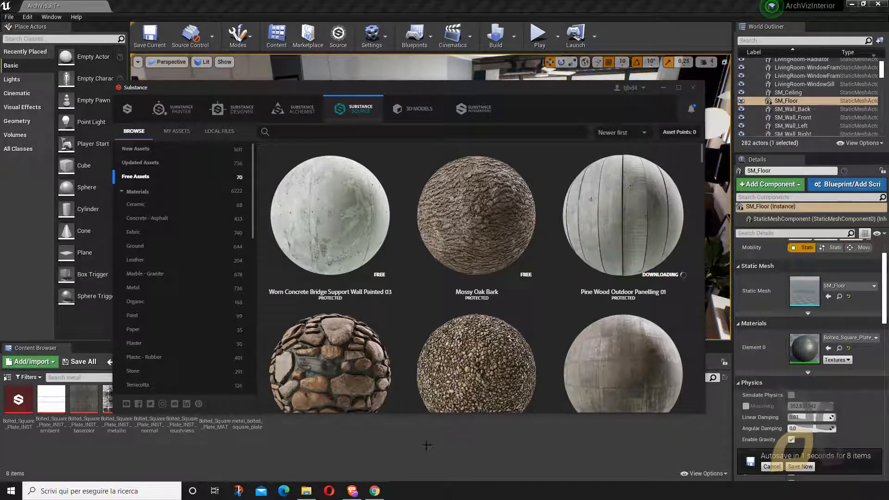
- Send the Abandoned Factory Tiled Floor 02 material from the free assets to Unreal
scroll(509, 282, "down", 3)
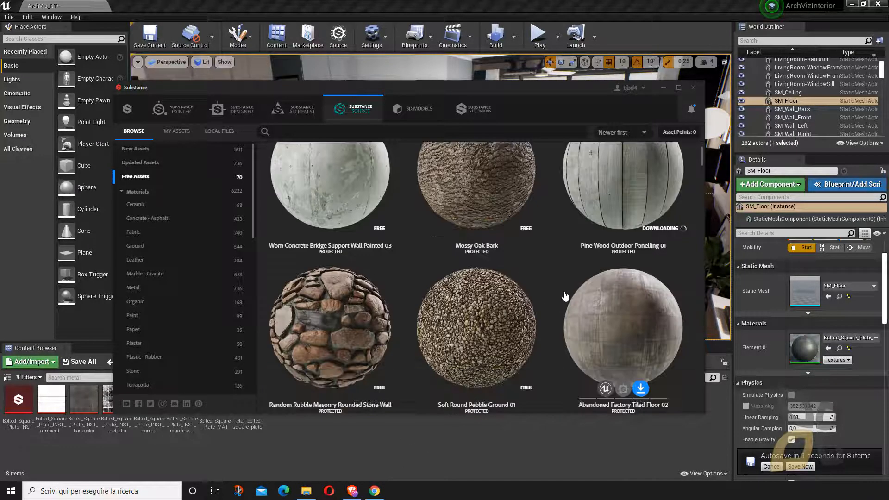
scroll(561, 287, "down", 3)
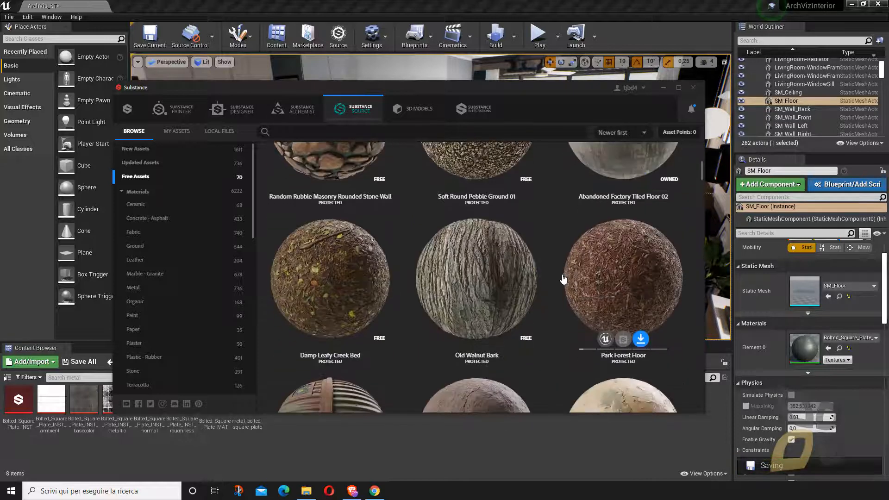
scroll(566, 273, "up", 3)
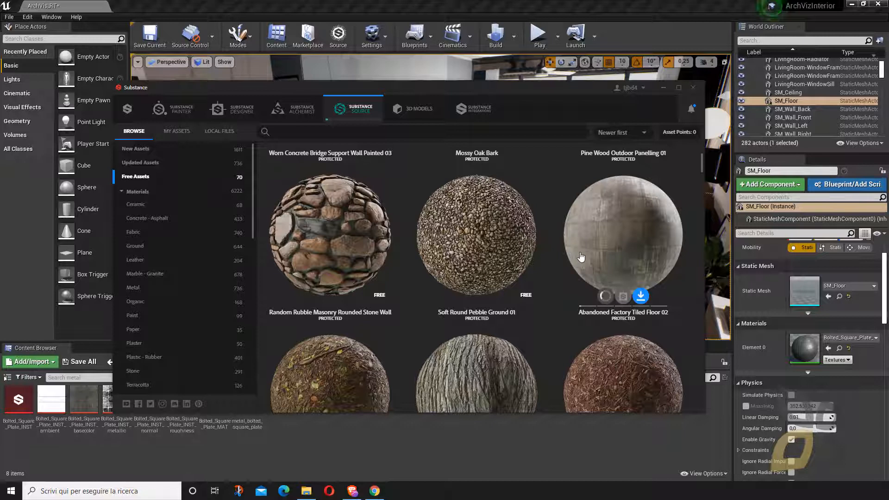
- Look through the rest of the free Substance Source assets, down to the last material and back up to the metals
scroll(490, 301, "down", 5)
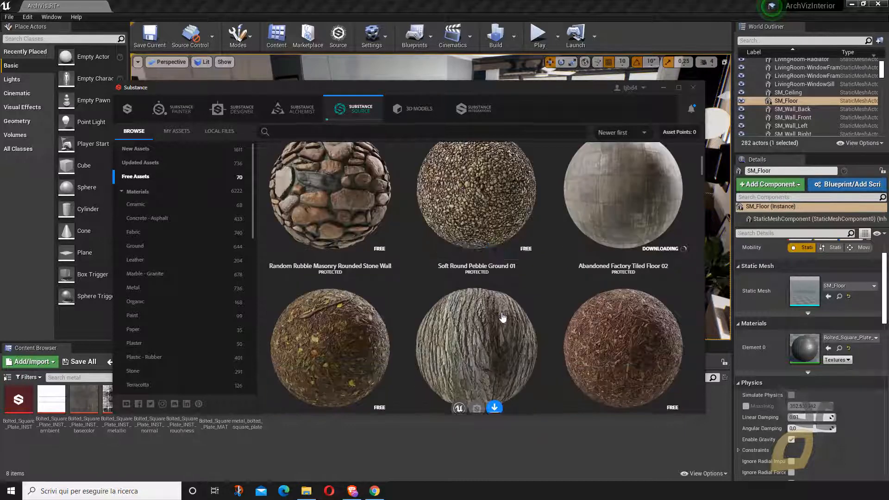
scroll(506, 308, "down", 8)
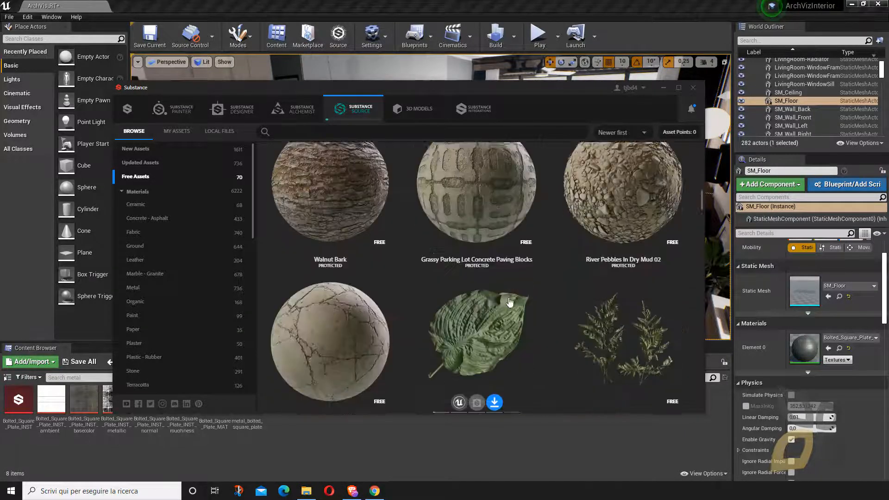
scroll(508, 302, "down", 10)
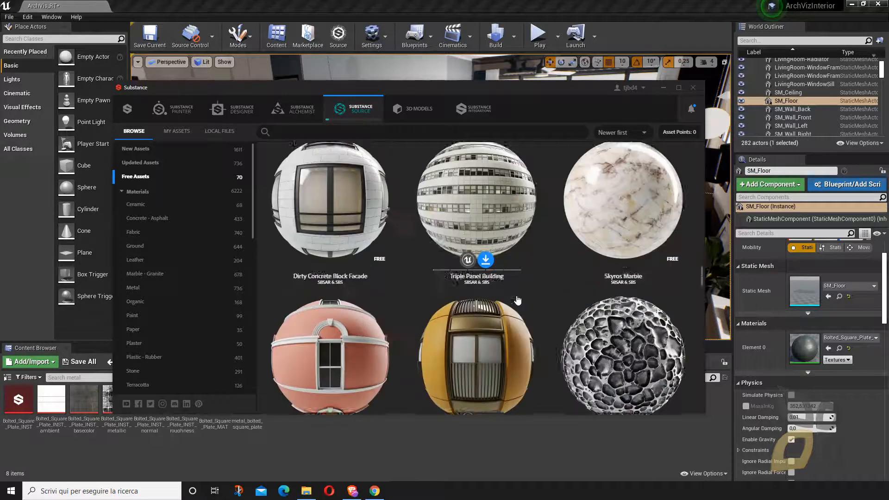
scroll(523, 299, "down", 10)
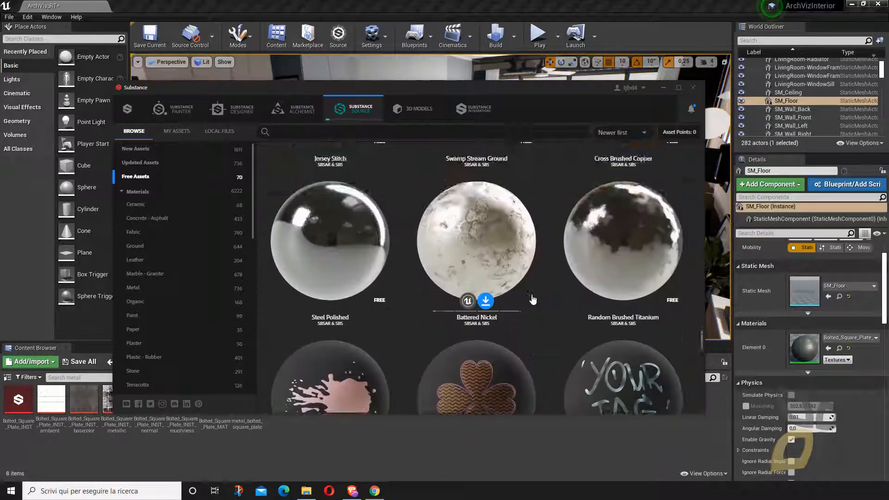
scroll(534, 300, "down", 8)
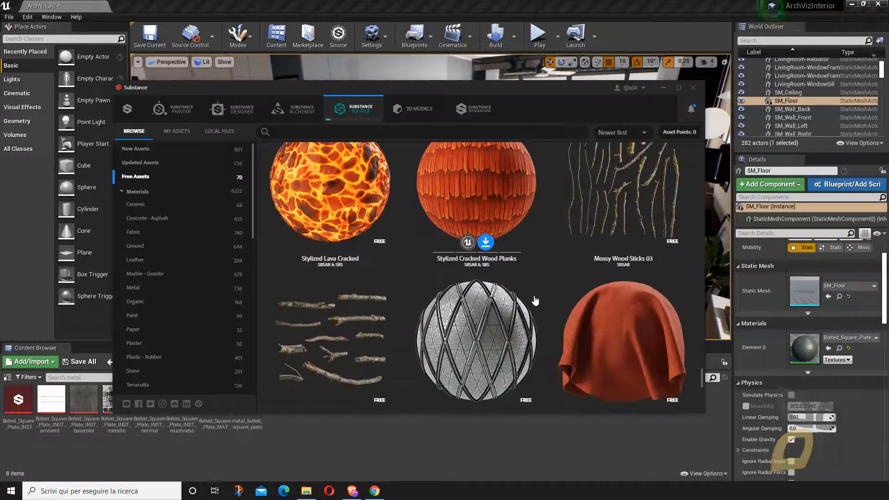
scroll(534, 301, "down", 3)
scroll(535, 301, "down", 3)
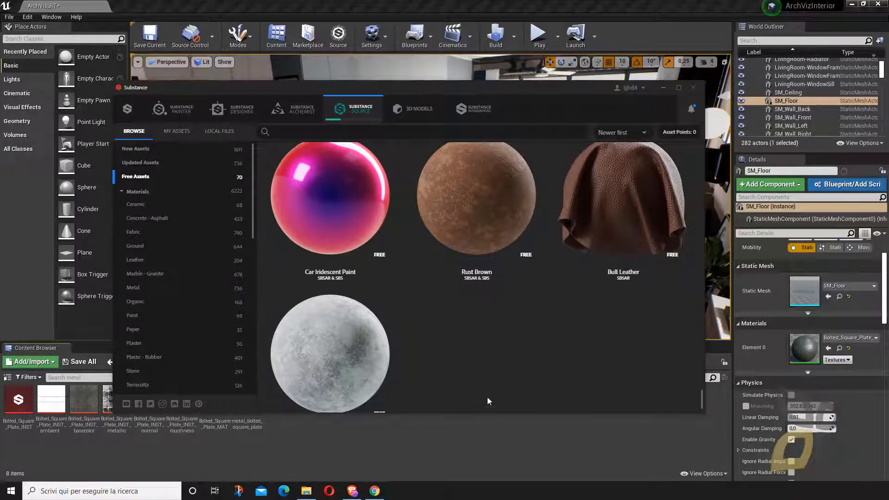
mouse_move(494, 290)
scroll(445, 315, "up", 15)
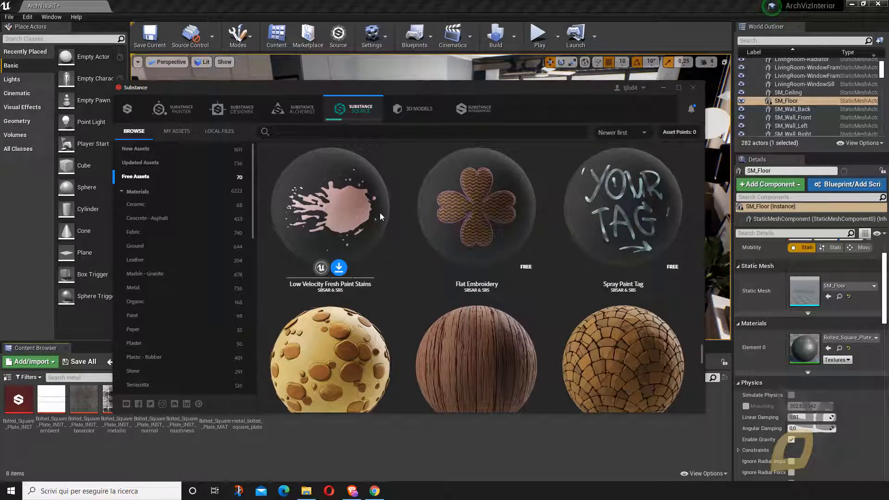
scroll(379, 212, "up", 5)
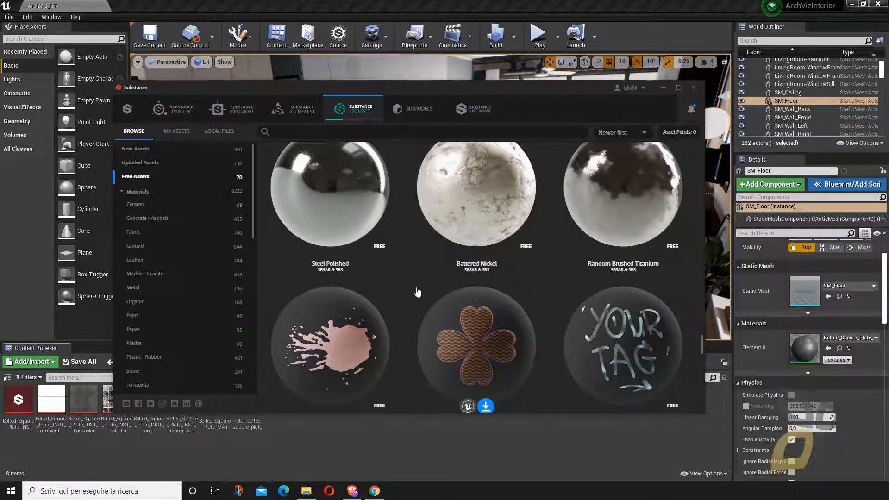
scroll(417, 294, "up", 3)
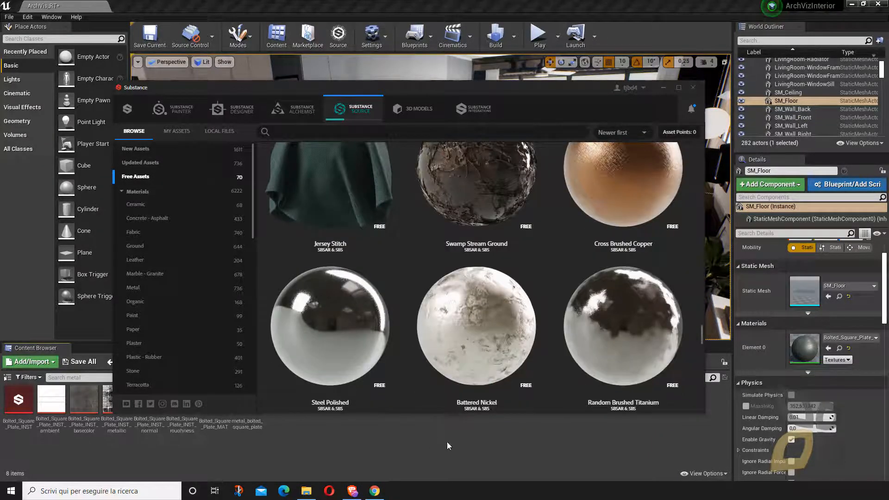
- Back in the level editor, start a new Bolted Square Plate graph instance from metal_bolted_square_plate and name it Bolted_
left_click(456, 214)
right_click_drag(489, 209, 495, 236)
right_click_drag(395, 281, 419, 219)
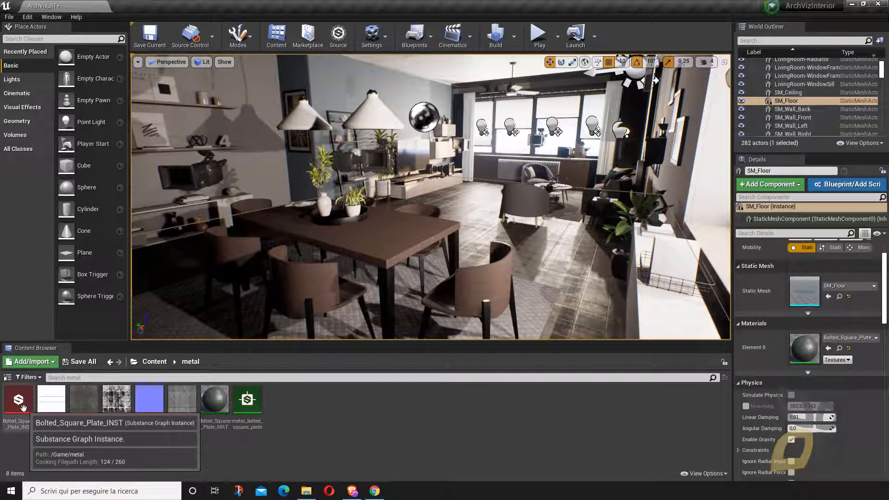
left_click(245, 399)
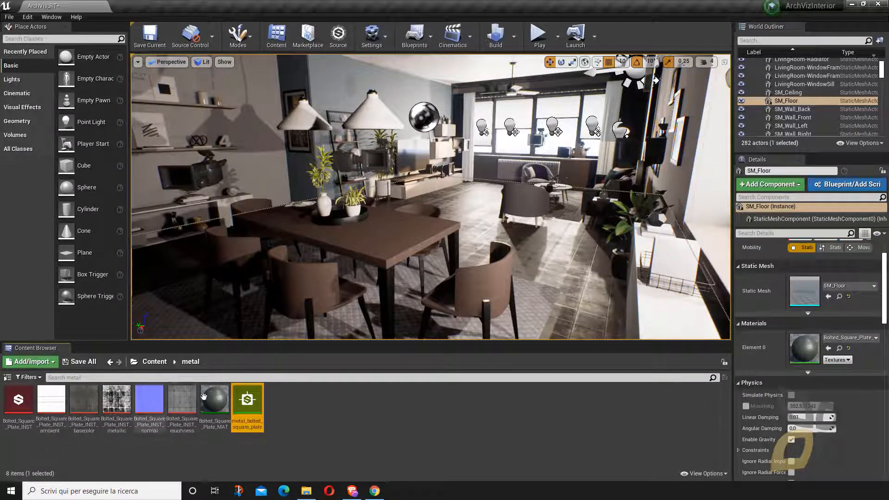
right_click(251, 398)
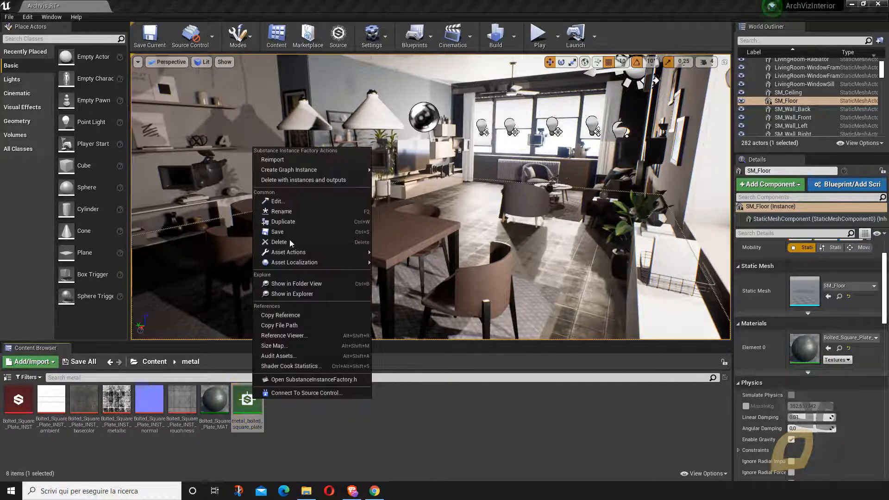
mouse_move(291, 169)
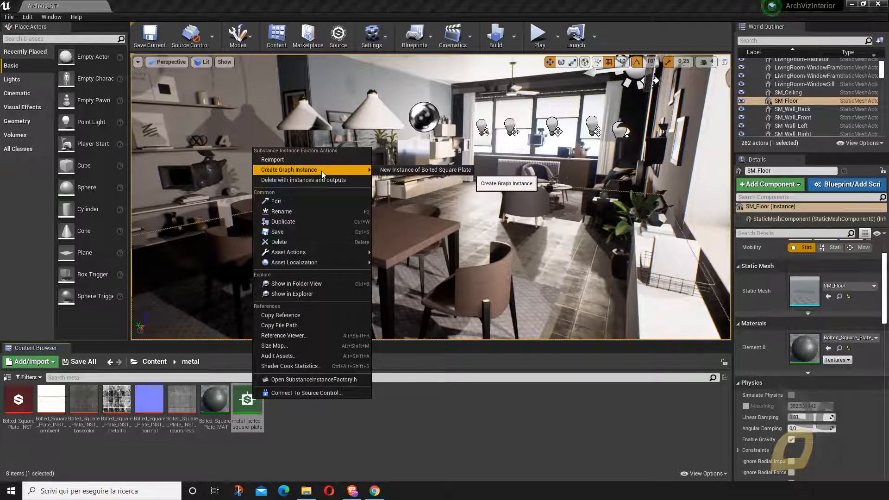
left_click(395, 169)
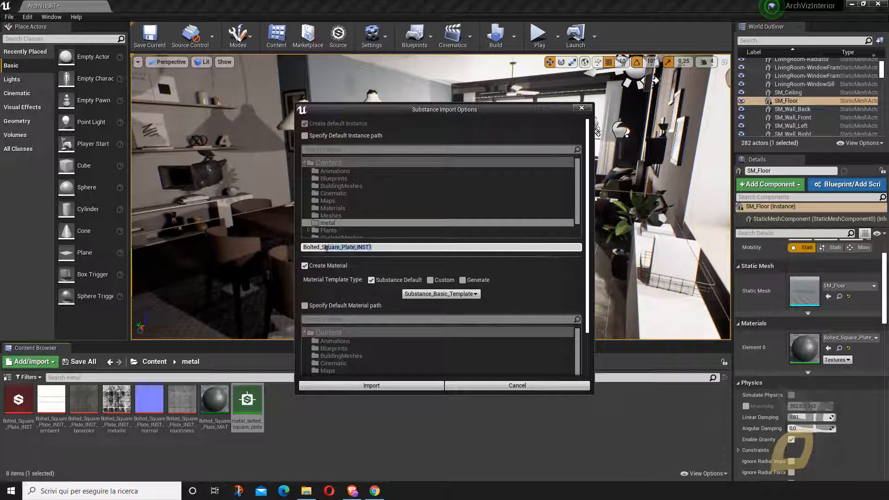
key("BackSpace")
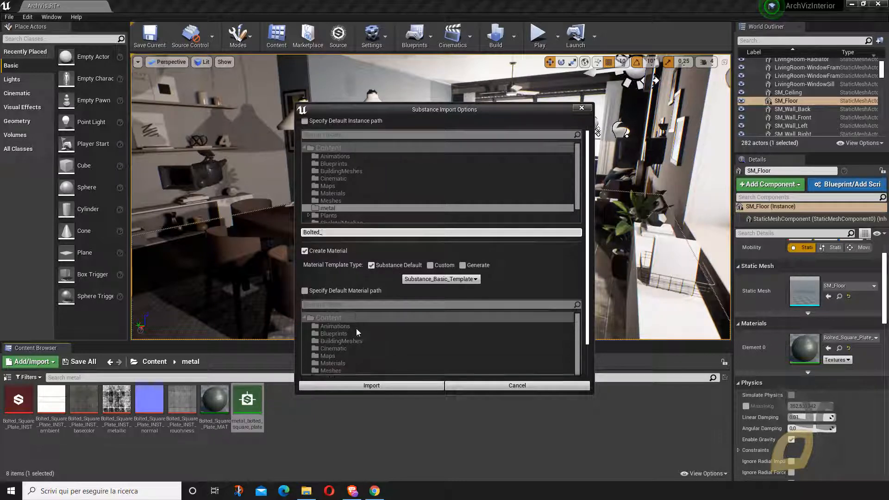
- Choose Substance_WorldAligned_Template as the new instance's material template and import it into the metal folder
scroll(357, 330, "down", 2)
scroll(366, 327, "up", 1)
scroll(375, 308, "up", 1)
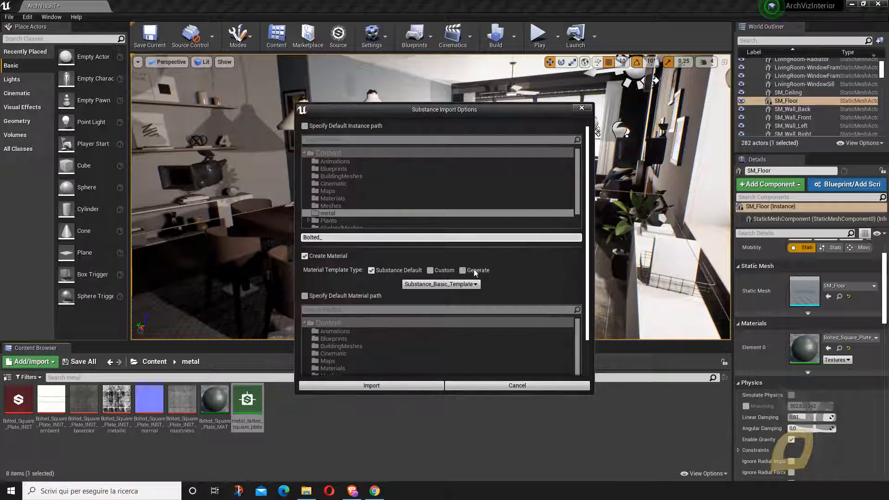
left_click(429, 285)
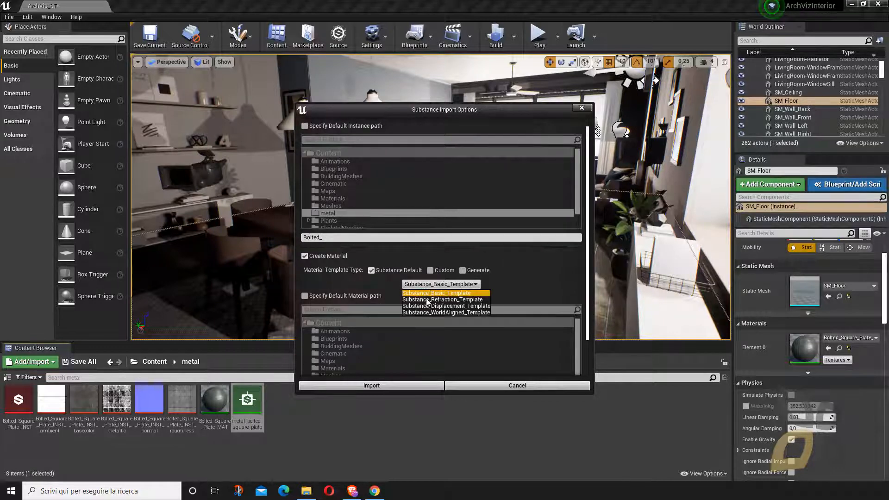
left_click(422, 312)
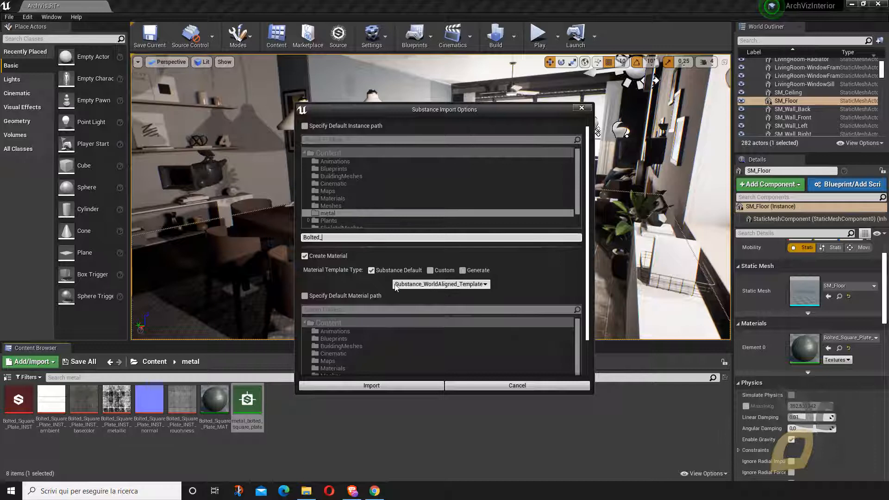
left_click(389, 384)
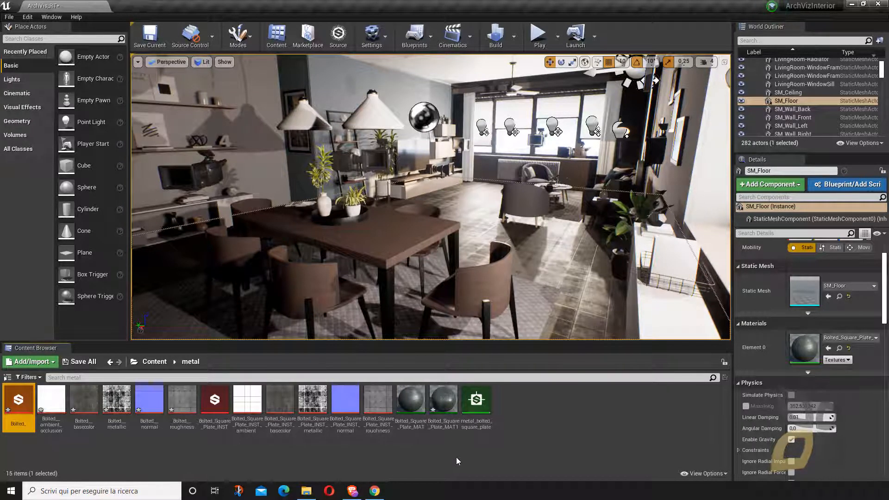
- Save the Bolted_Square_Plate_MAT1 material instance and apply it to the living room floor
left_click(441, 403)
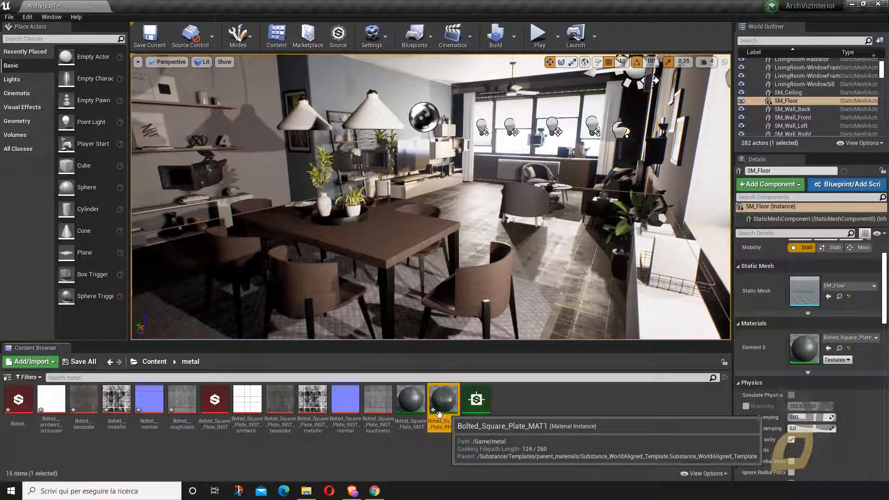
right_click(445, 405)
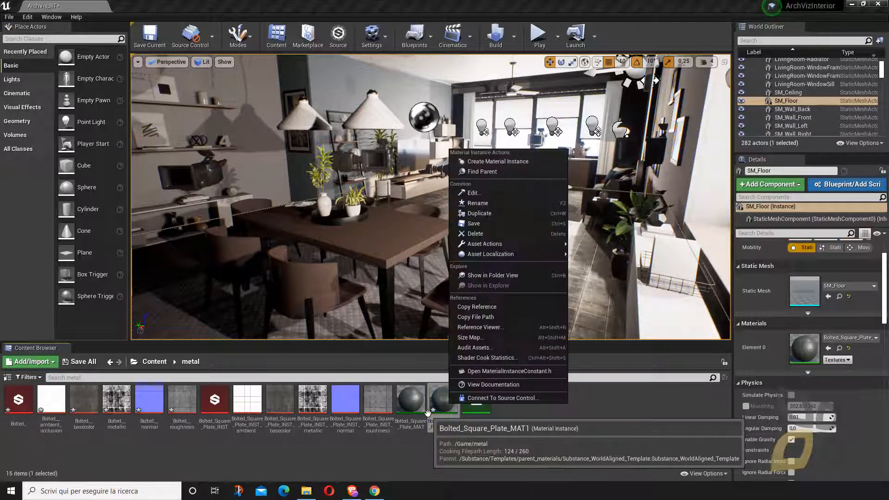
left_click(473, 224)
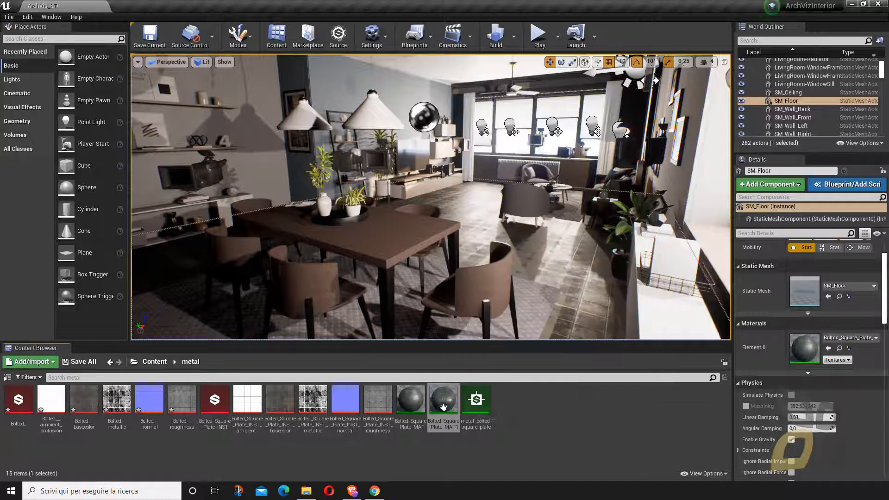
left_click_drag(443, 400, 535, 264)
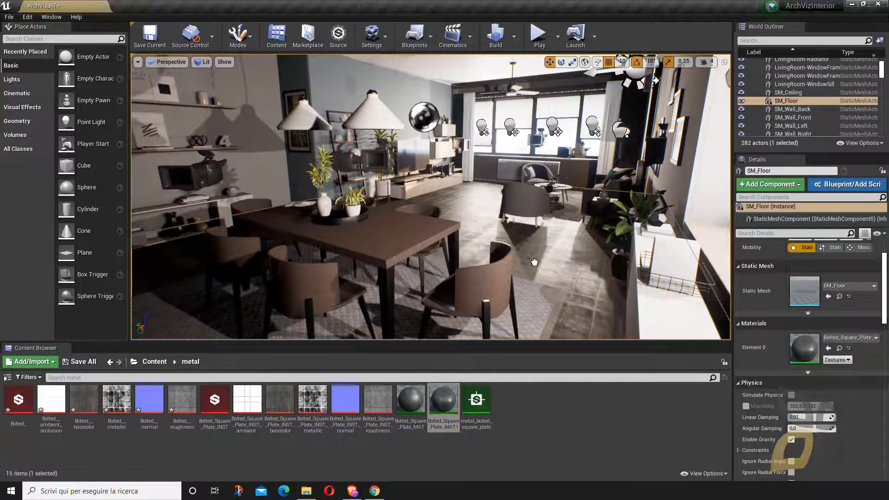
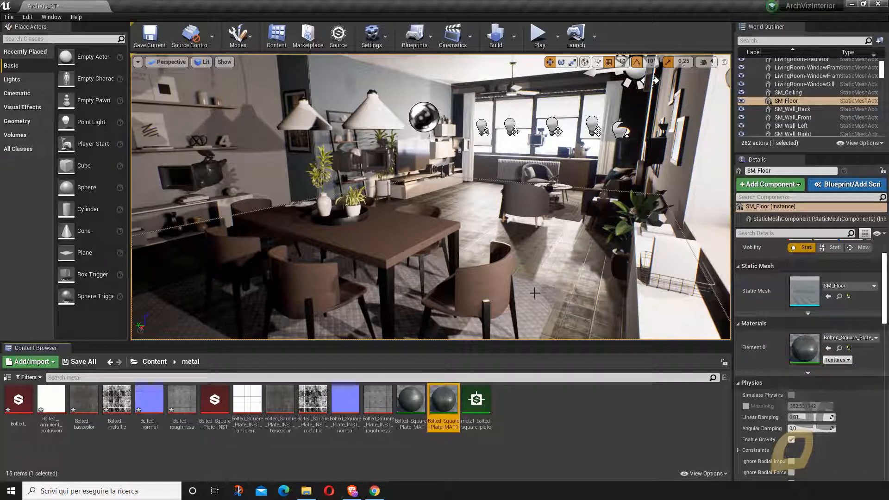
- Select the TV stand in the living room and turn on game view to hide the editor icons
left_click(540, 433)
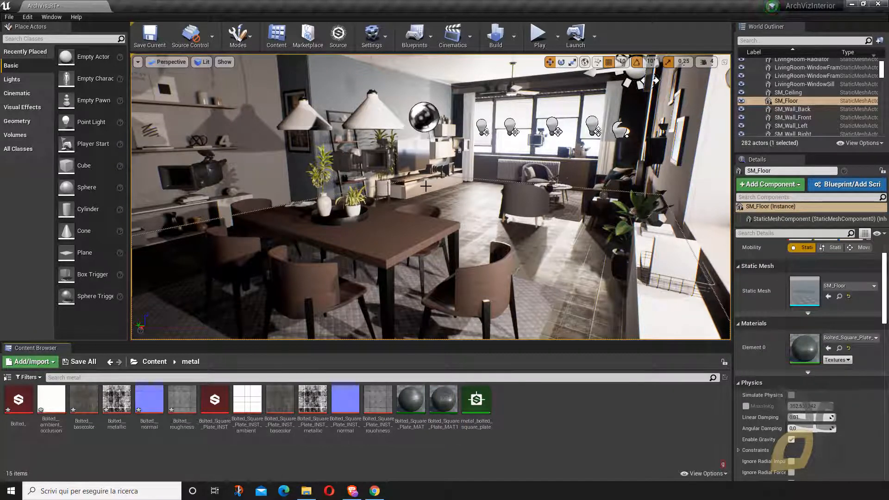
left_click(426, 186)
key("g")
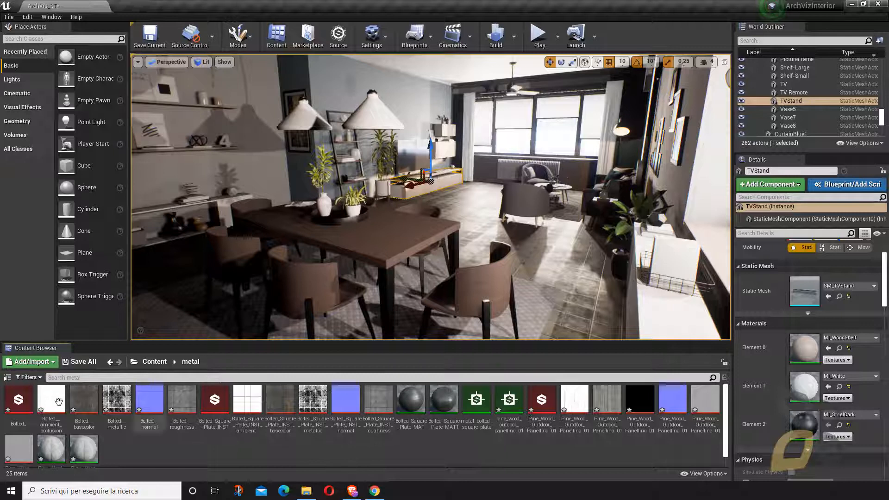
left_click(18, 402)
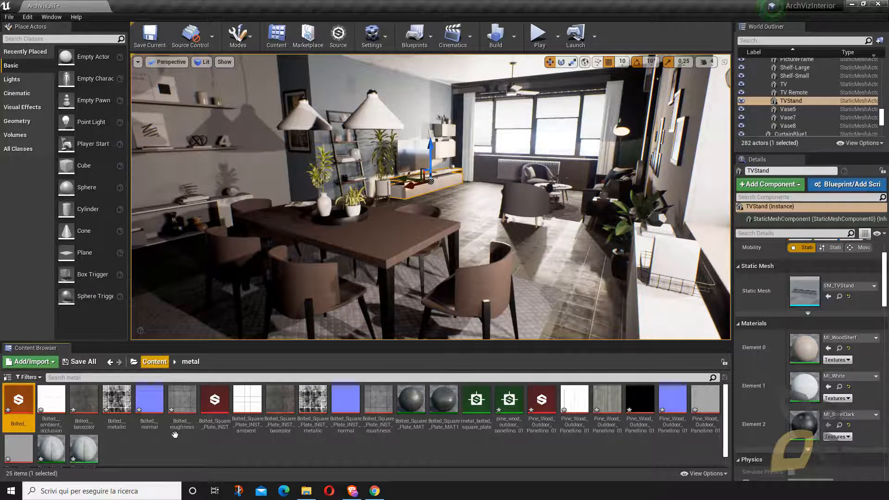
key("alt+Tab")
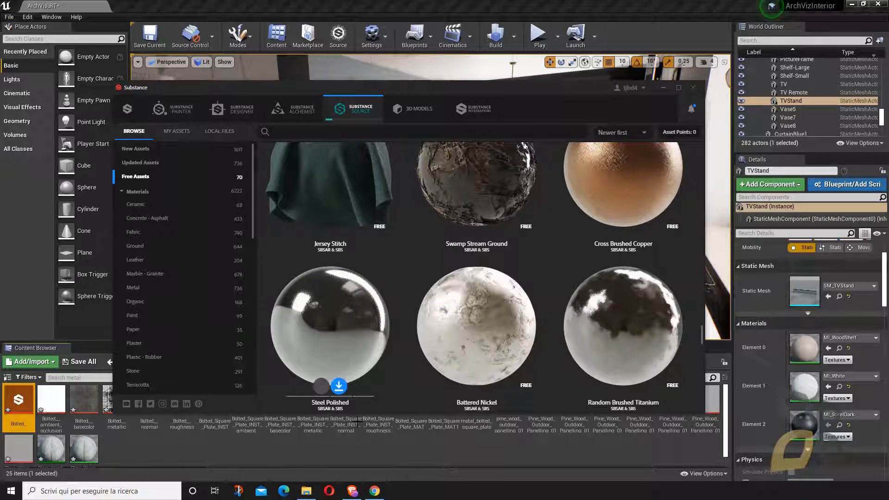
left_click(322, 229)
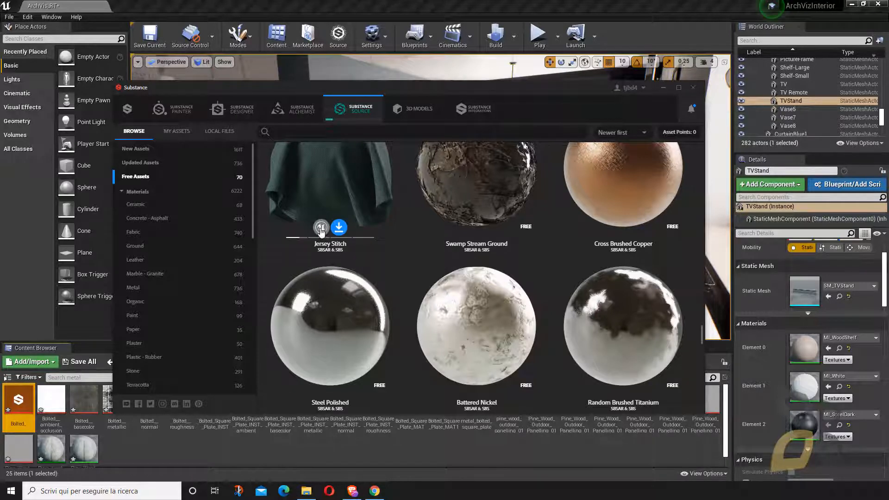
left_click(664, 89)
left_click(228, 453)
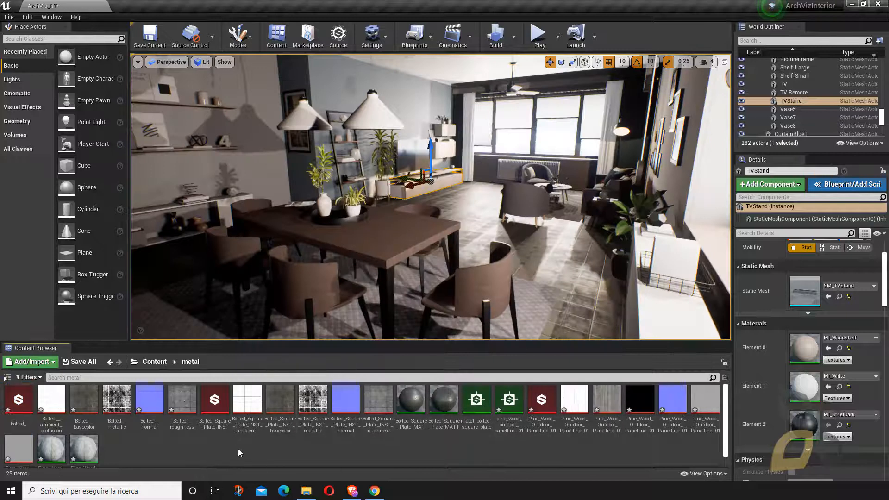
- Apply the Pine_Wood_Outdoor_Panelling_01_MAT material instance to the living room floor, and try its MAT_Template material there as well
scroll(242, 452, "down", 1)
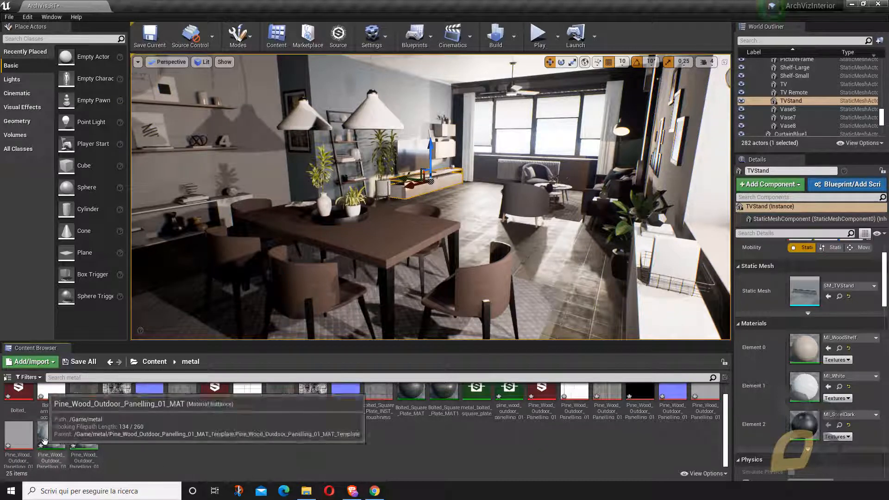
left_click_drag(51, 439, 483, 236)
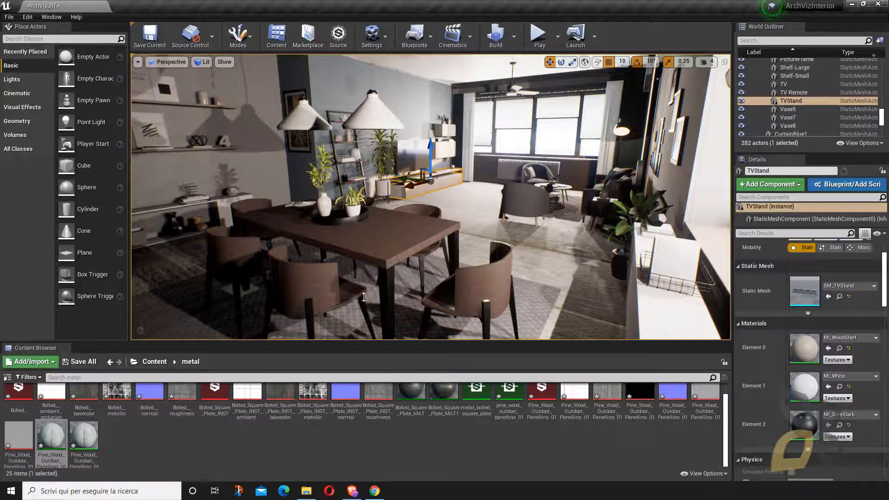
right_click_drag(460, 240, 482, 204)
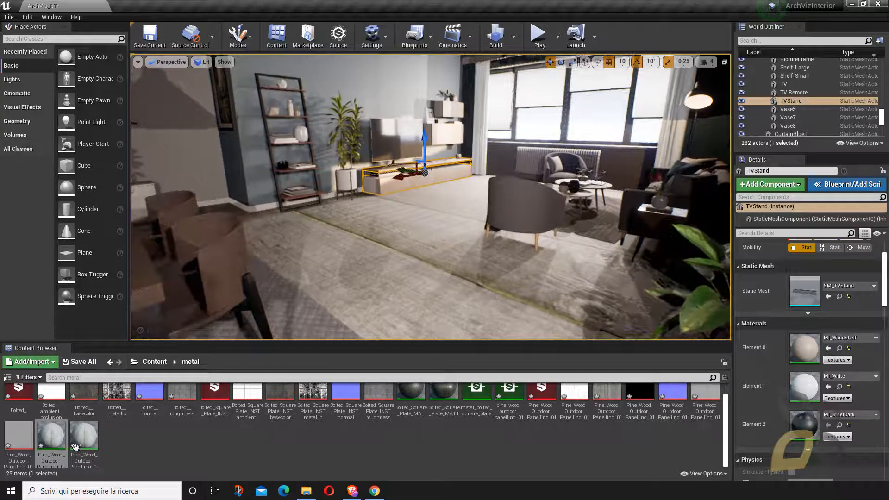
left_click_drag(81, 440, 364, 285)
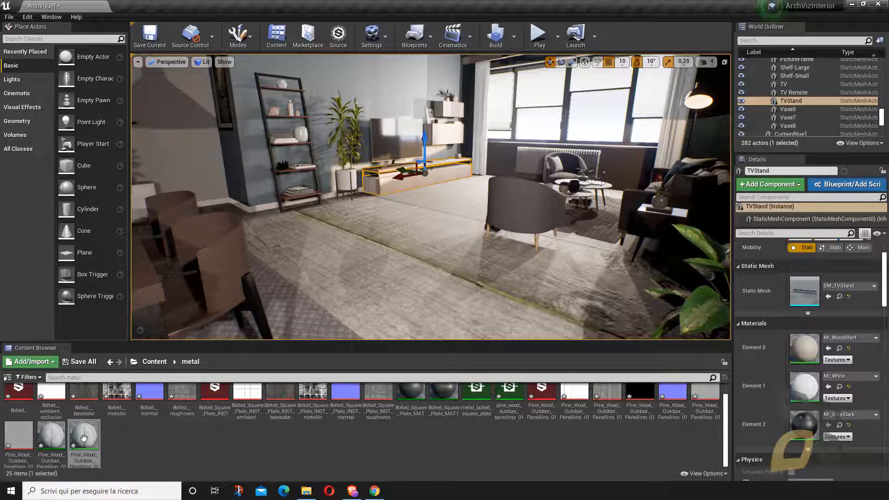
- Open Pine_Wood_Outdoor_Panelling_01_MAT_Template and move the diffuse and normal texture nodes clear of the material's result node
left_click(96, 455)
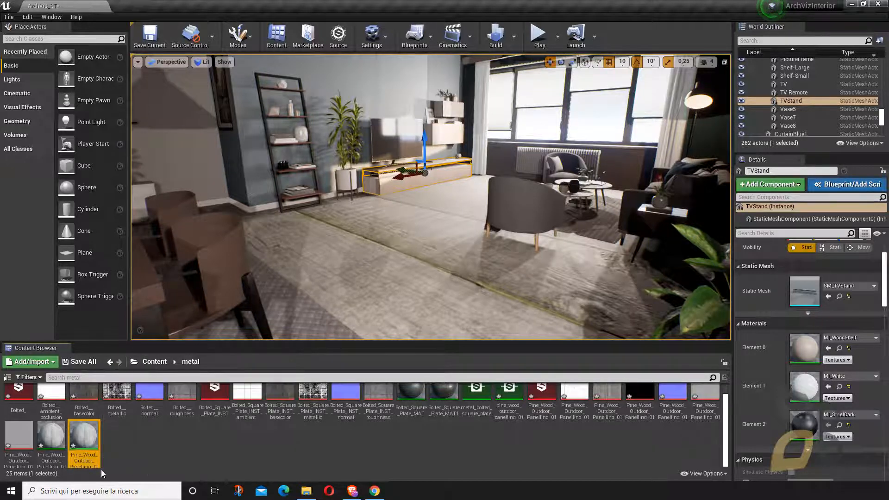
key("Left")
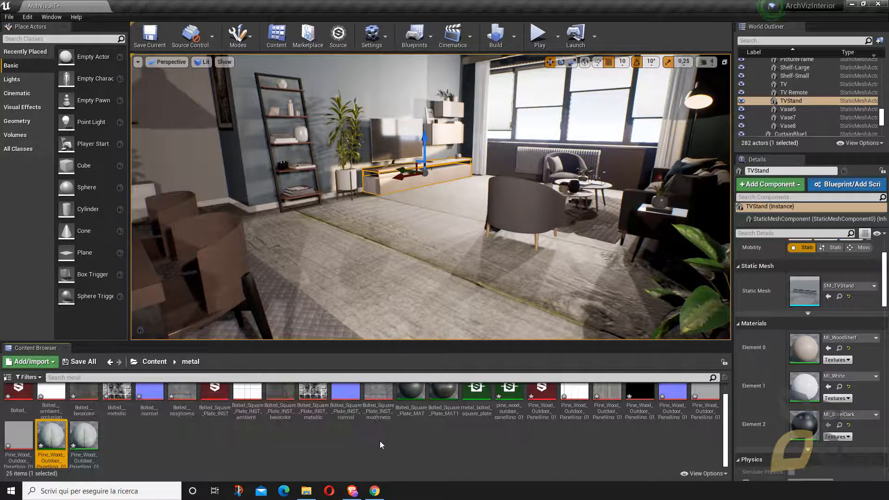
double_click(79, 437)
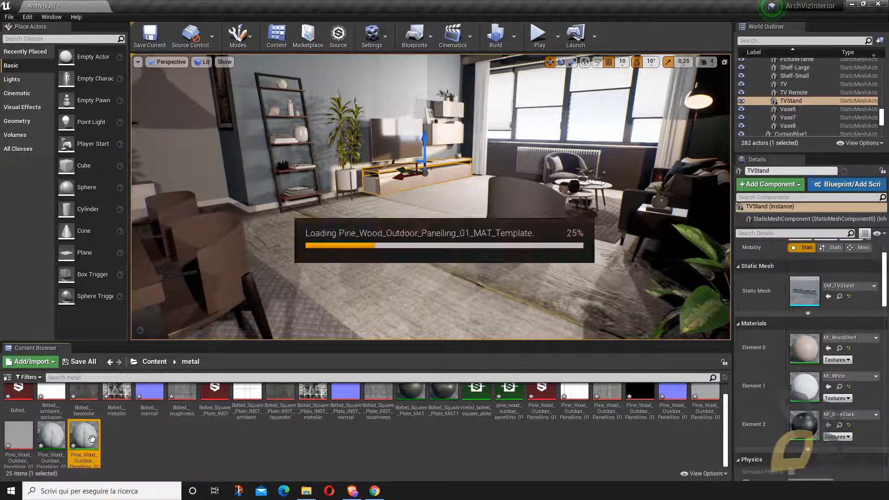
scroll(442, 194, "down", 5)
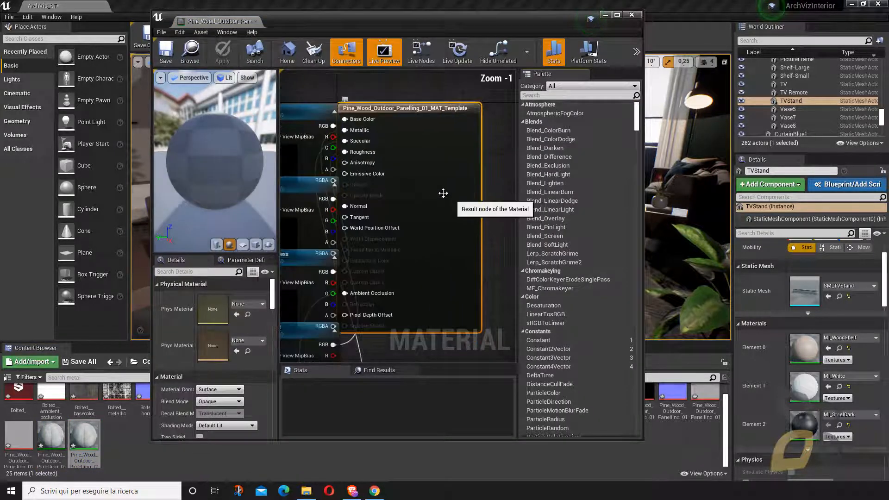
left_click_drag(372, 165, 337, 137)
left_click_drag(365, 196, 327, 187)
left_click(377, 172)
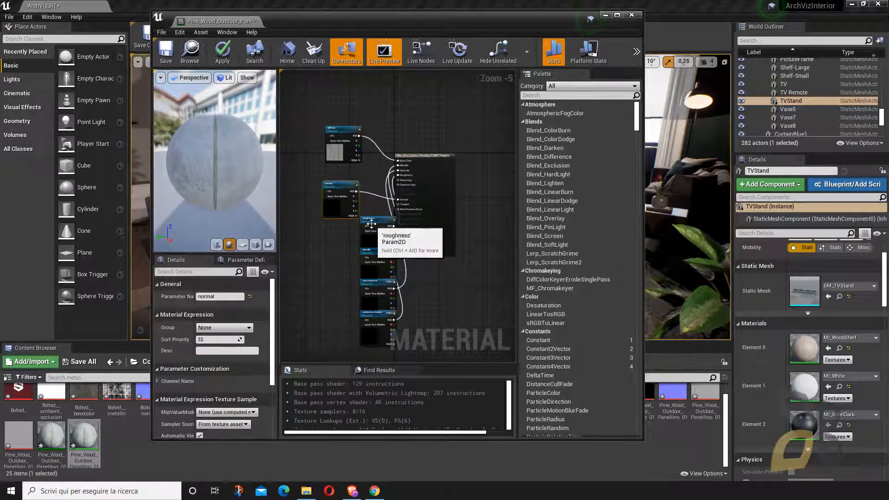
- Arrange the roughness, metallic, specularlevel and ambientocclusion texture nodes in a column below the normal node
left_click_drag(373, 218, 321, 291)
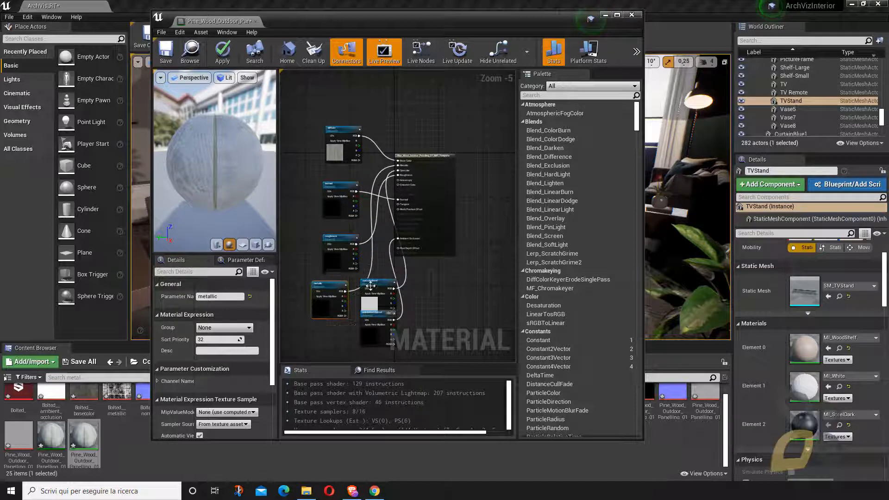
left_click_drag(373, 281, 327, 326)
scroll(347, 209, "down", 3)
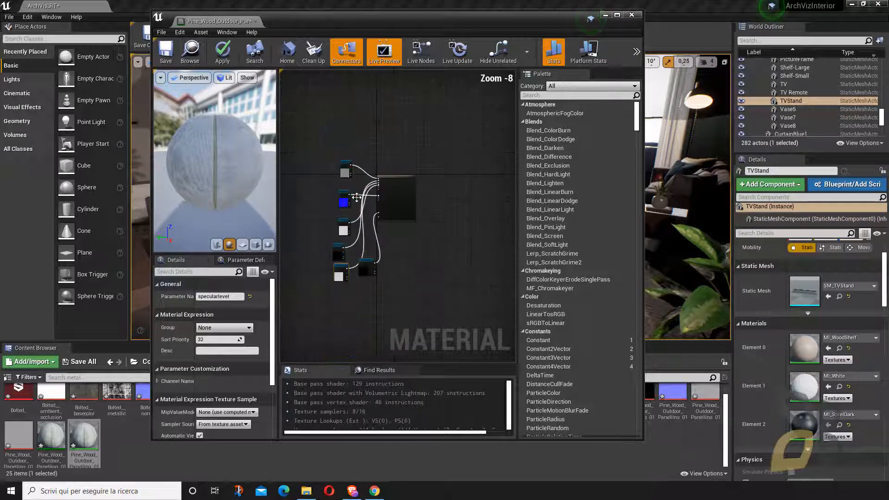
left_click_drag(365, 263, 353, 297)
scroll(320, 233, "up", 1)
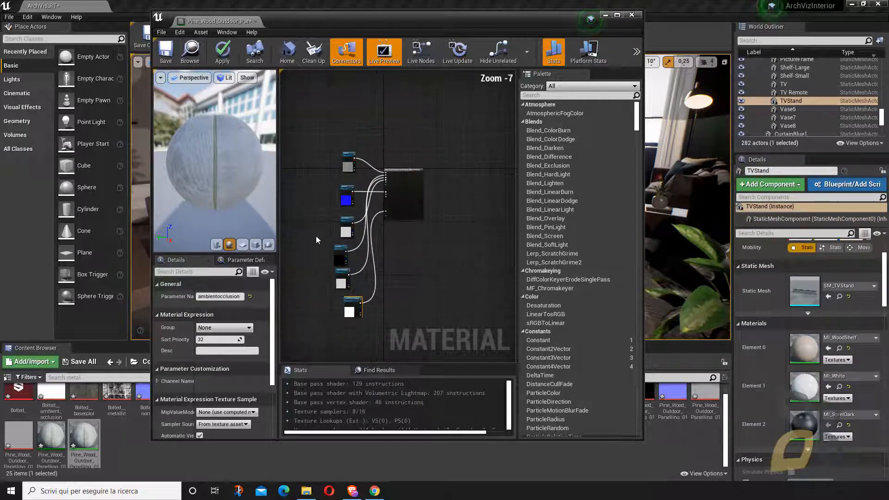
- Check the ambientocclusion parameter's details and close the material template without applying the changes
scroll(297, 229, "up", 1)
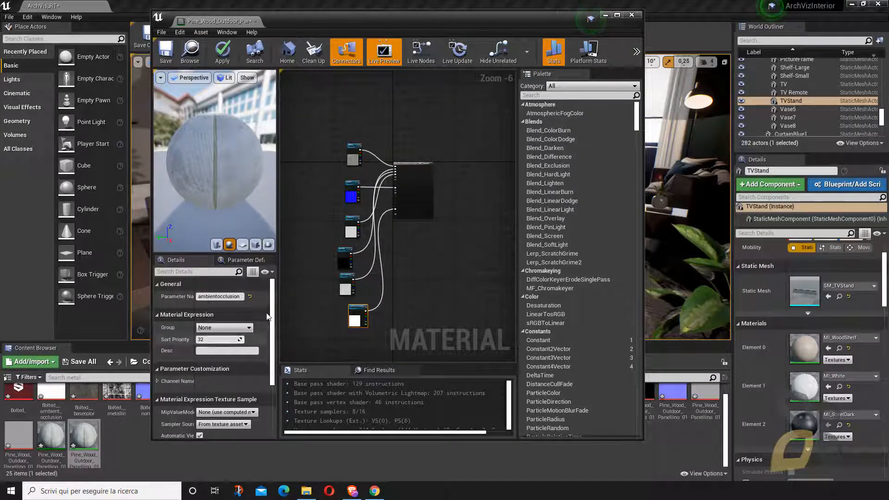
mouse_move(273, 339)
left_mouse_down()
mouse_move(272, 404)
mouse_move(273, 335)
left_mouse_up()
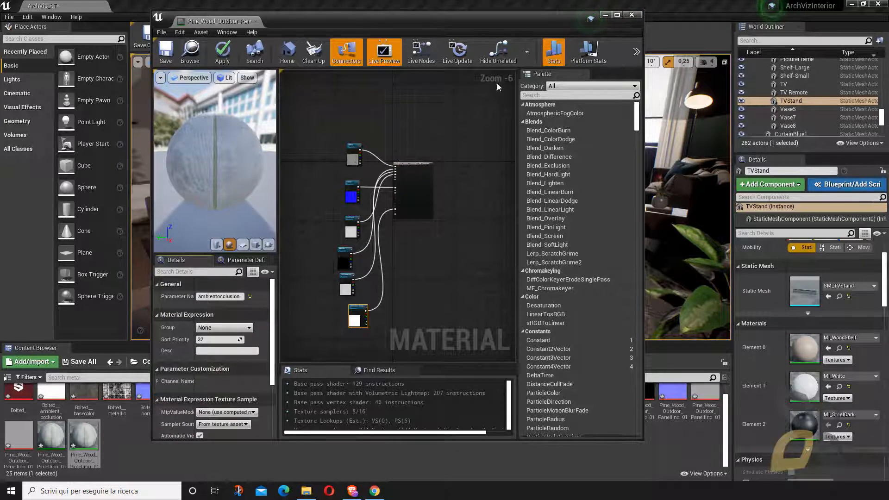
left_click(631, 17)
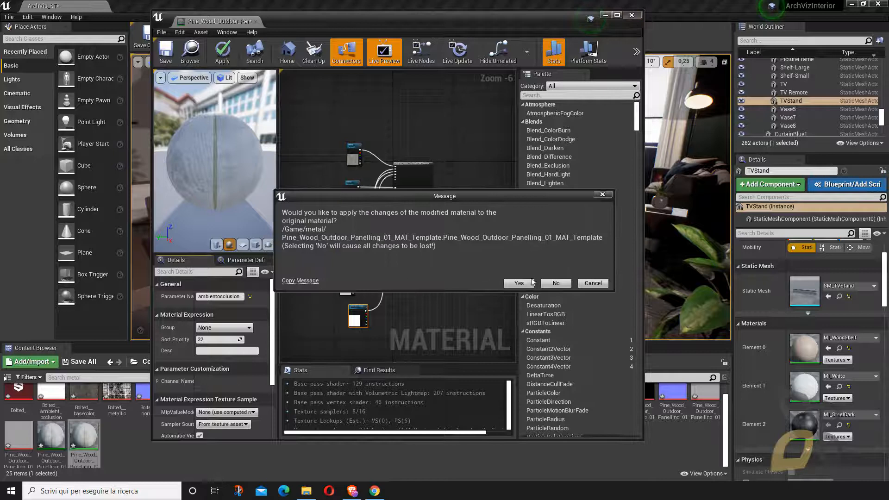
left_click(550, 283)
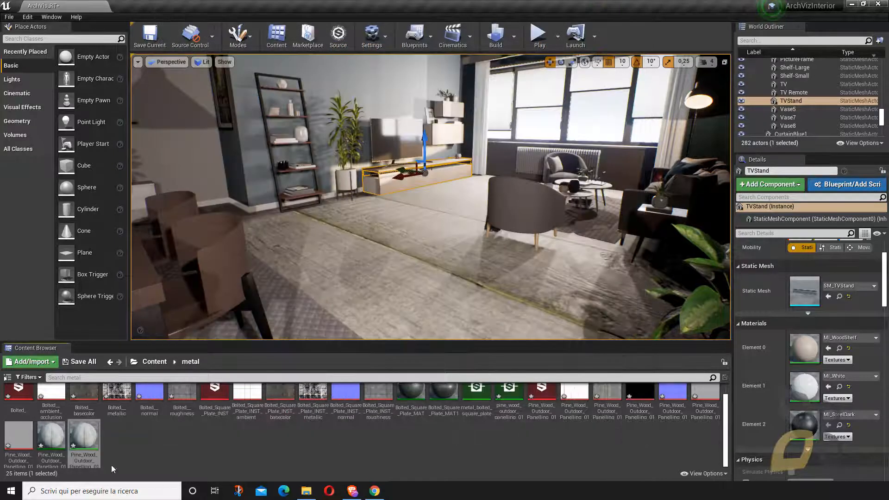
- Open the Pine_Wood_Outdoor_Panelling_01_INST graph instance, review its outputs, inputs, channels and technical parameters, and close it
left_click(542, 403)
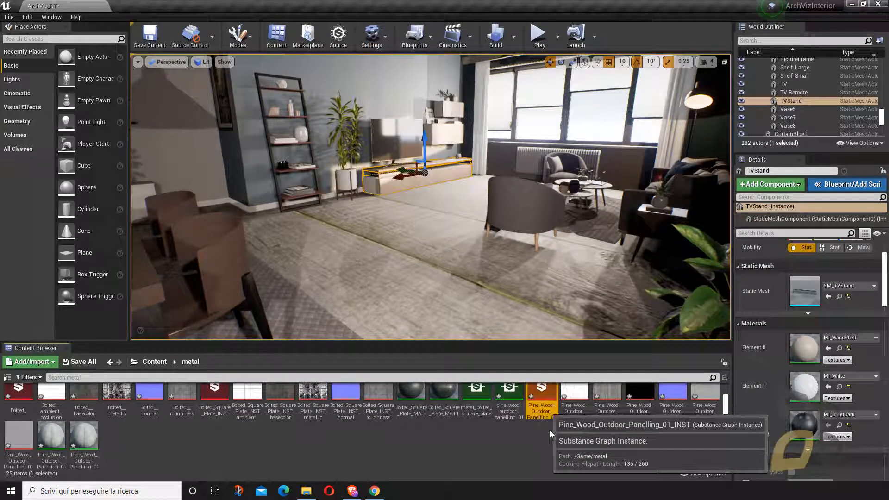
scroll(548, 436, "up", 1)
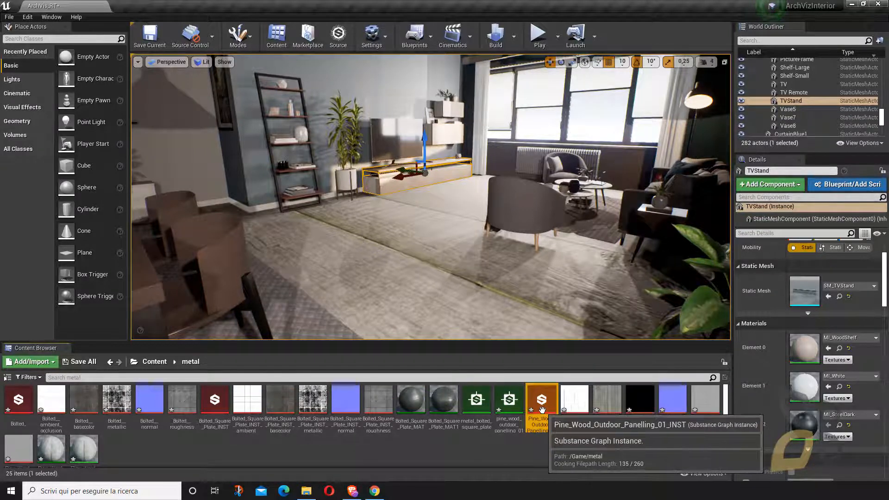
double_click(542, 407)
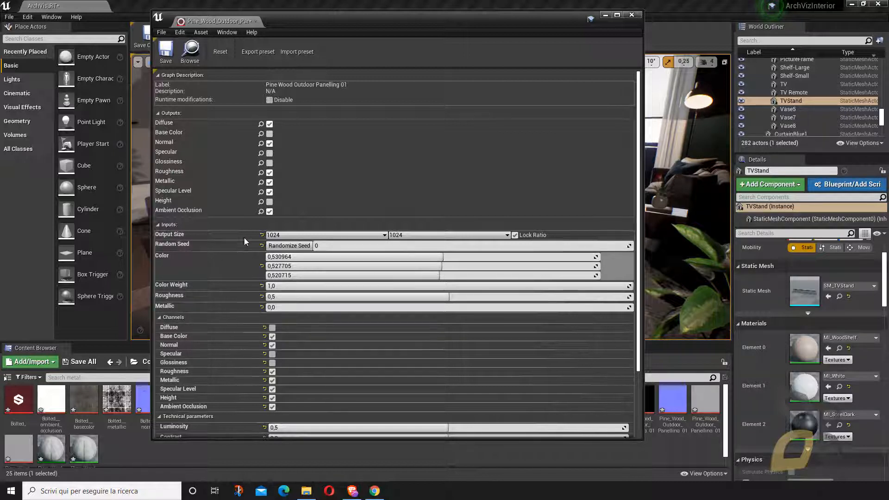
scroll(255, 263, "down", 4)
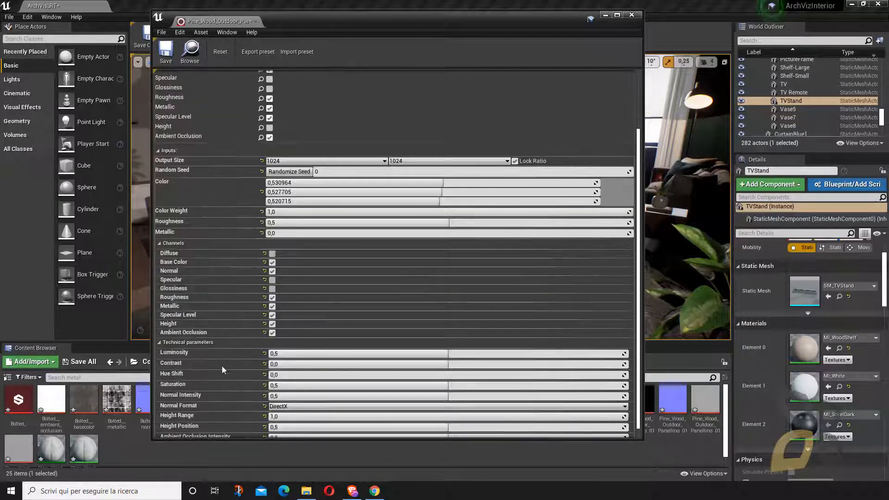
scroll(250, 385, "up", 4)
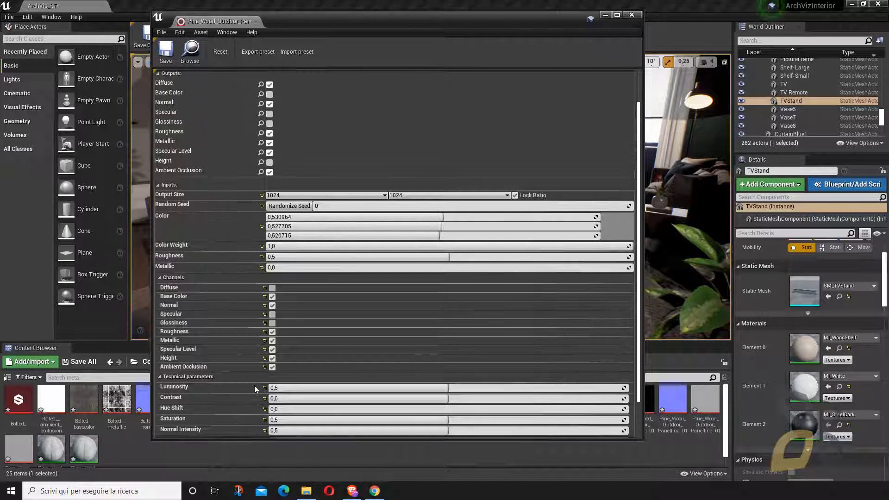
scroll(258, 387, "up", 1)
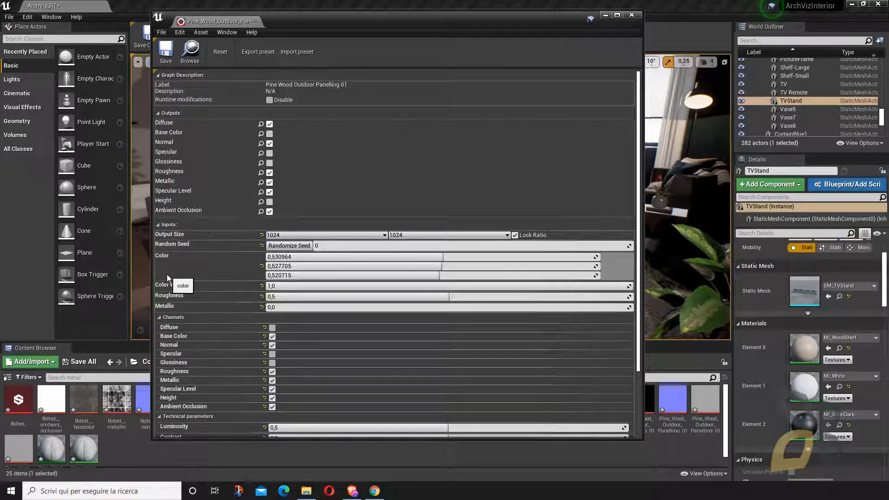
left_click(624, 15)
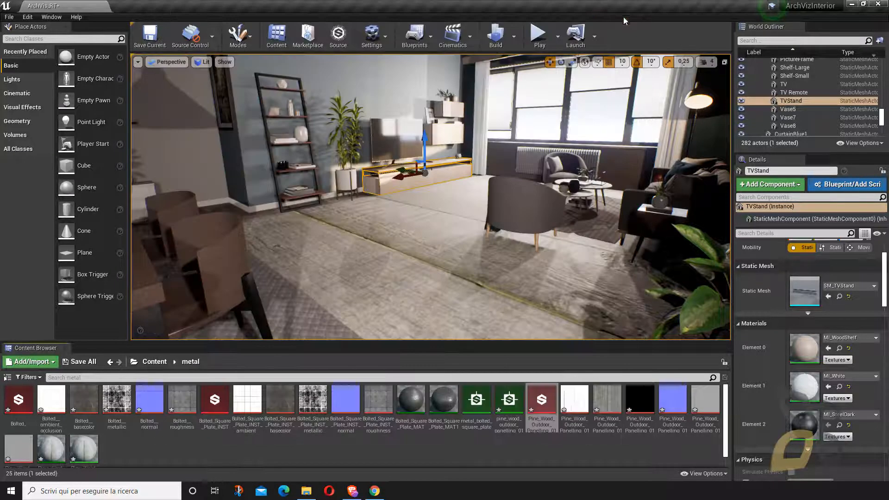
- Reopen the pine wood panelling material template to look over its node graph, and close it
double_click(81, 450)
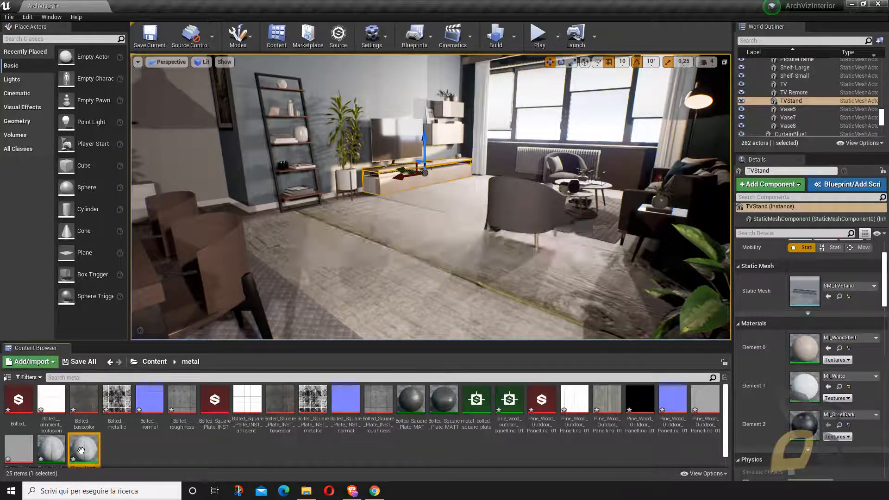
scroll(428, 205, "down", 3)
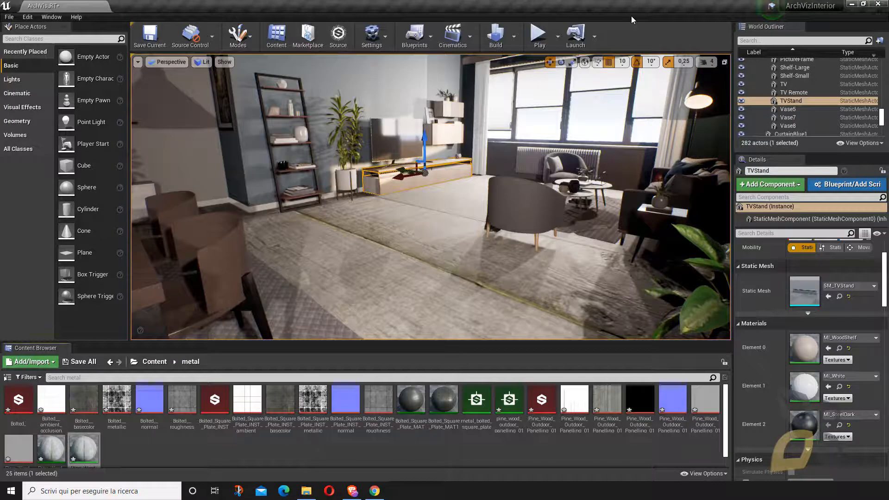
left_click(631, 15)
- Create a new graph instance of Pine Wood Outdoor Panelling 01 using the Substance_WorldAligned_Template as its material template
right_click(503, 401)
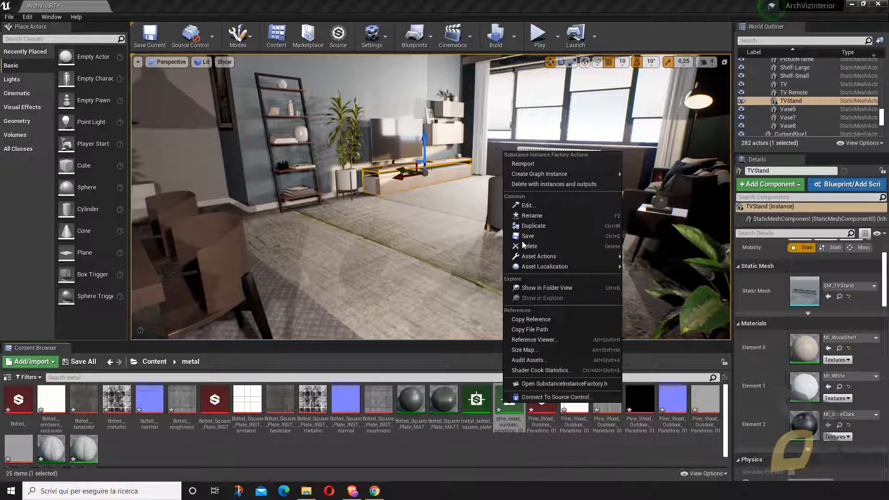
mouse_move(526, 176)
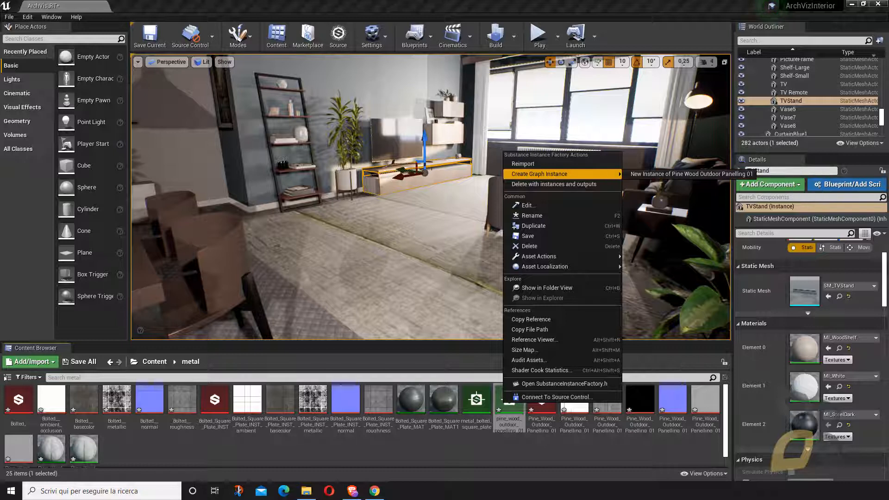
left_click(653, 173)
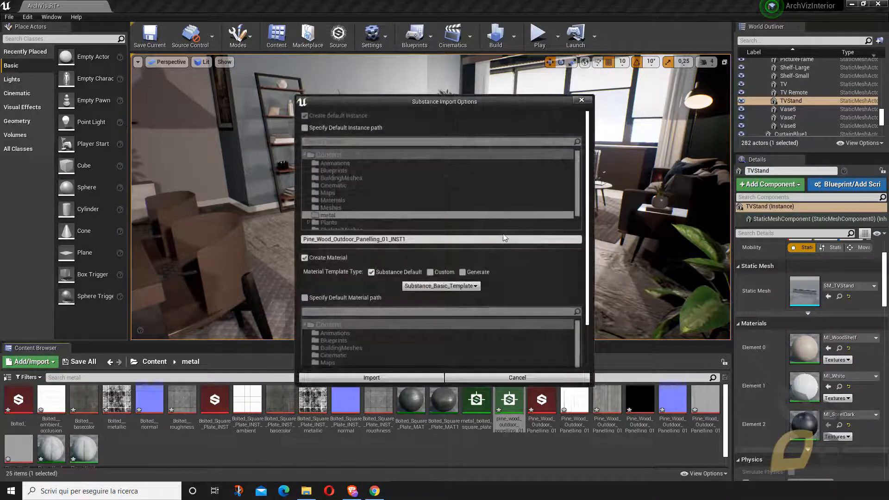
left_click(429, 287)
left_click(425, 315)
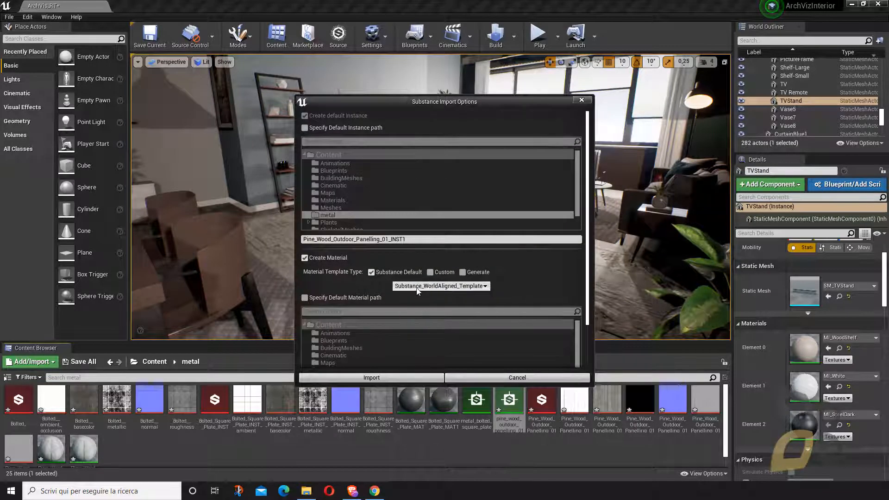
- Shorten the new material's name to Pine_Woo, name the graph instance Pine_Woo_X, and import them
left_click_drag(589, 220, 588, 280)
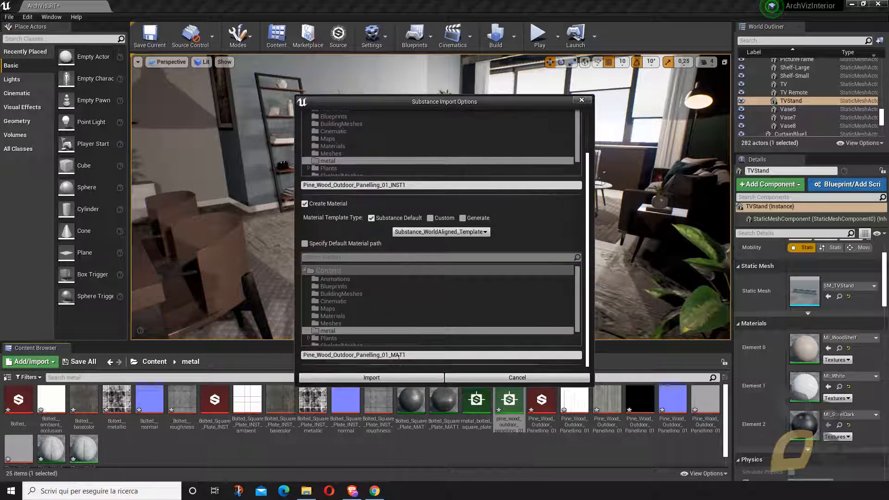
left_click_drag(407, 355, 329, 356)
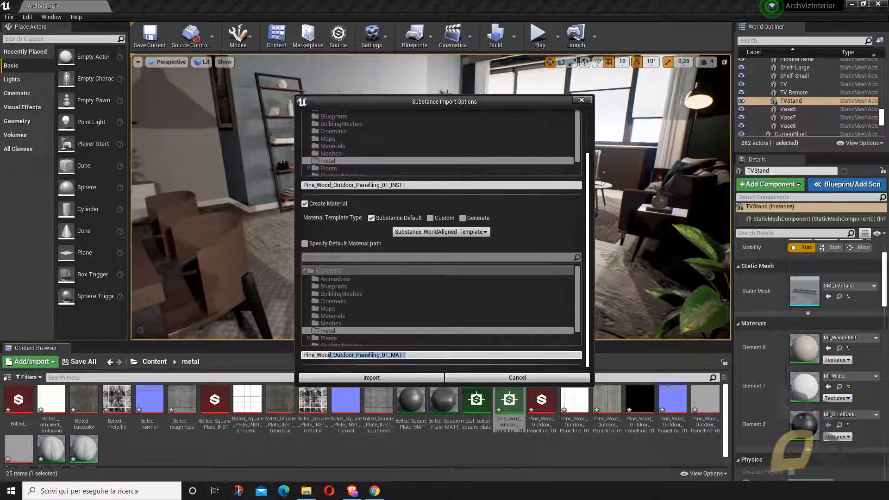
key("BackSpace")
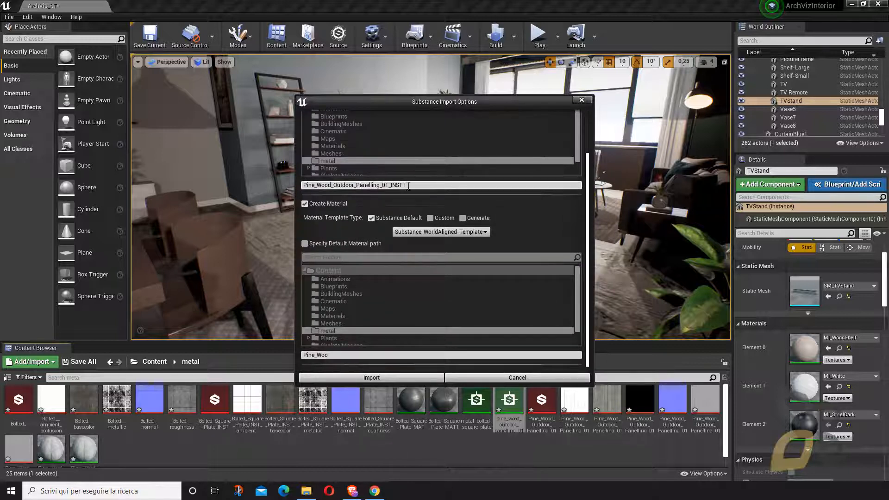
left_click_drag(406, 185, 329, 185)
key("BackSpace")
scroll(336, 239, "up", 1)
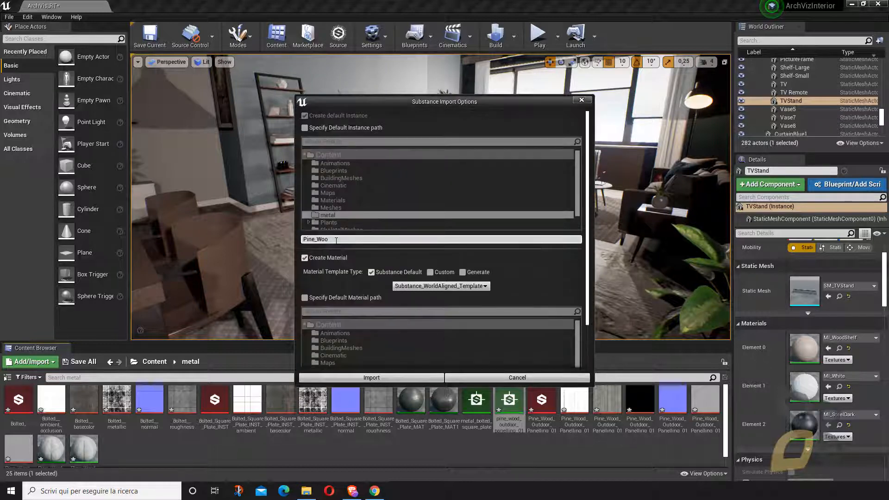
type("_X")
scroll(345, 241, "down", 1)
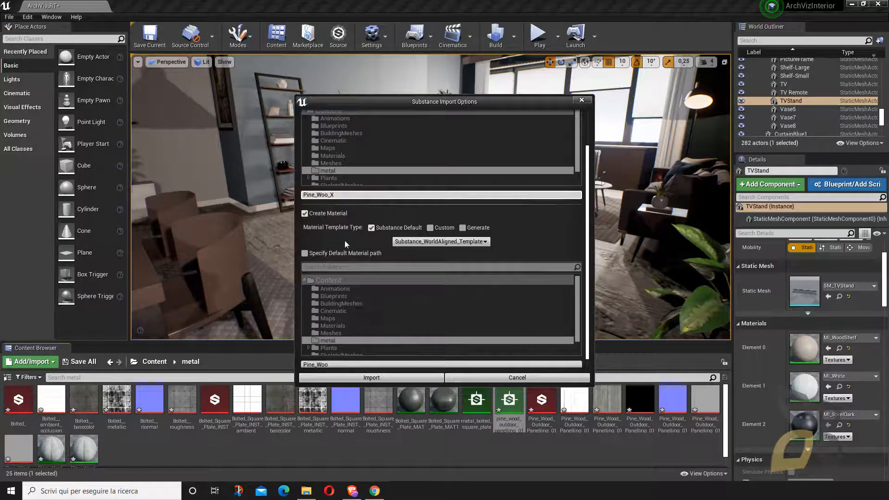
left_click(358, 378)
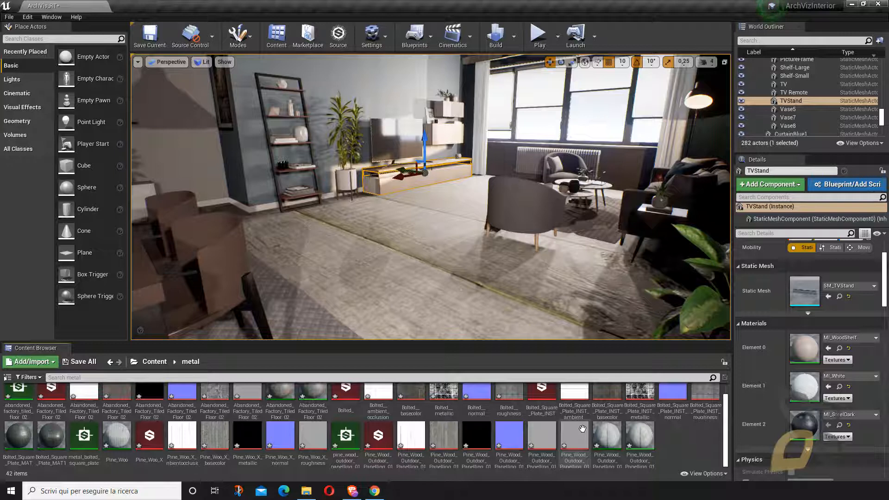
- Apply the Pine_Woo material instance to the room's floor and look over the planks from the dining area
left_click(118, 451)
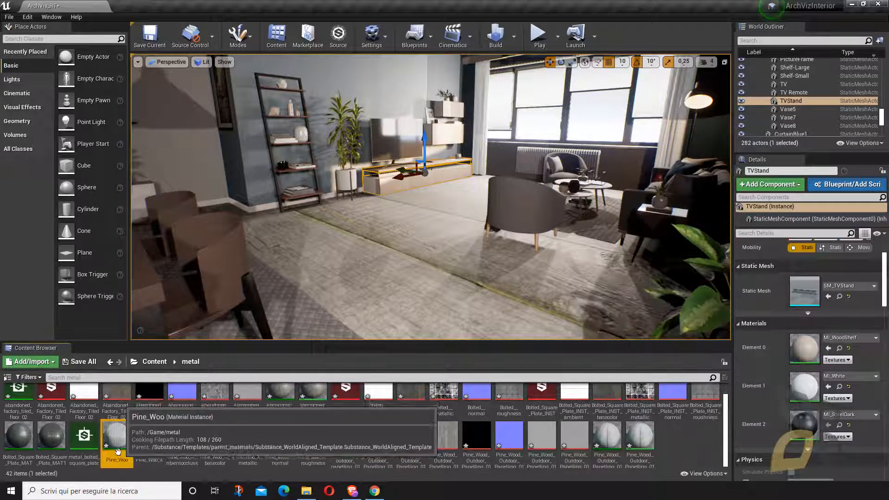
left_click_drag(117, 452, 368, 273)
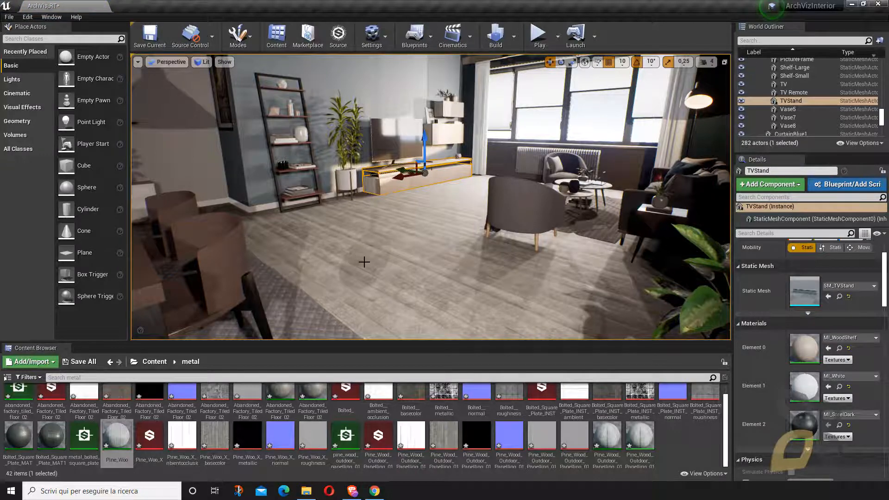
right_click_drag(364, 262, 315, 248)
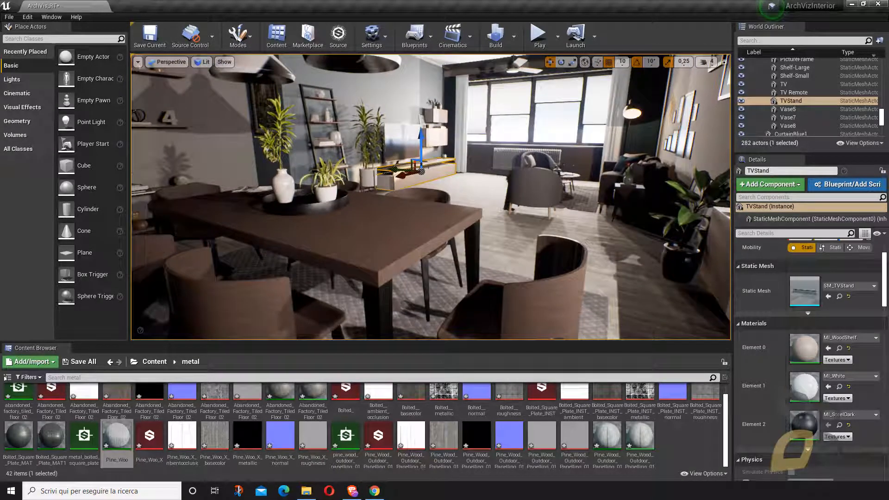
left_click(672, 450)
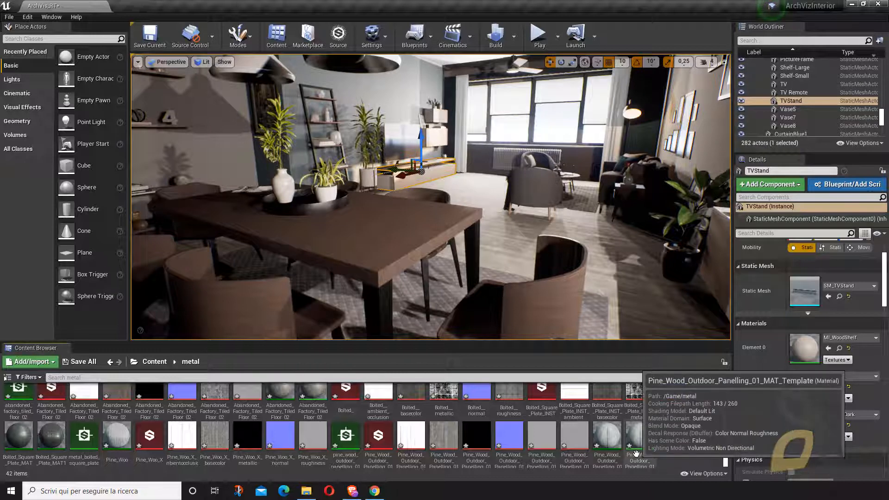
scroll(547, 276, "up", 3)
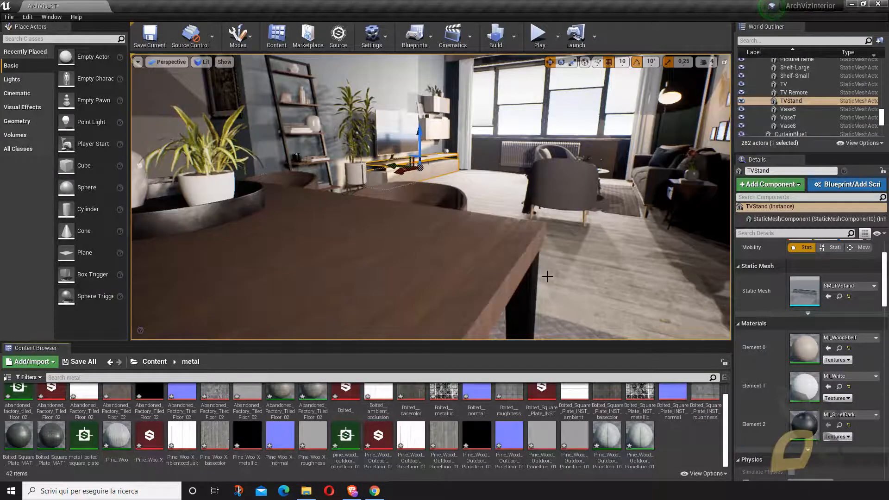
scroll(546, 277, "down", 5)
scroll(540, 267, "down", 3)
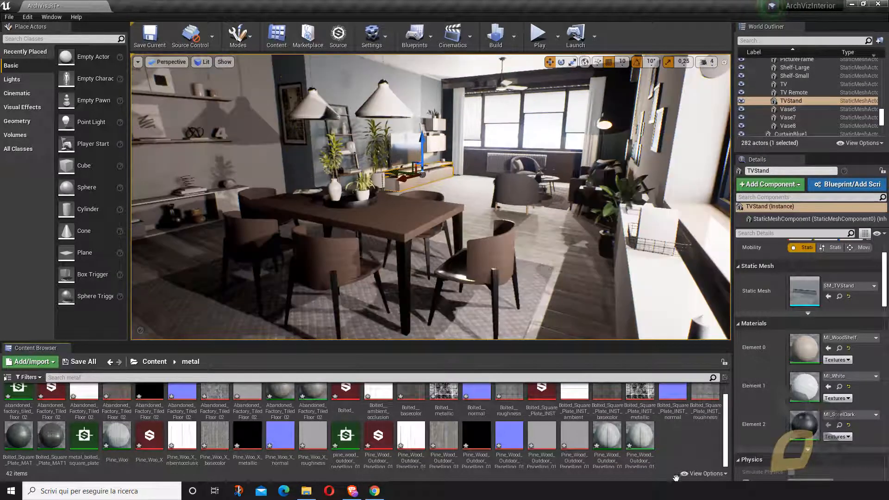
scroll(722, 429, "up", 1)
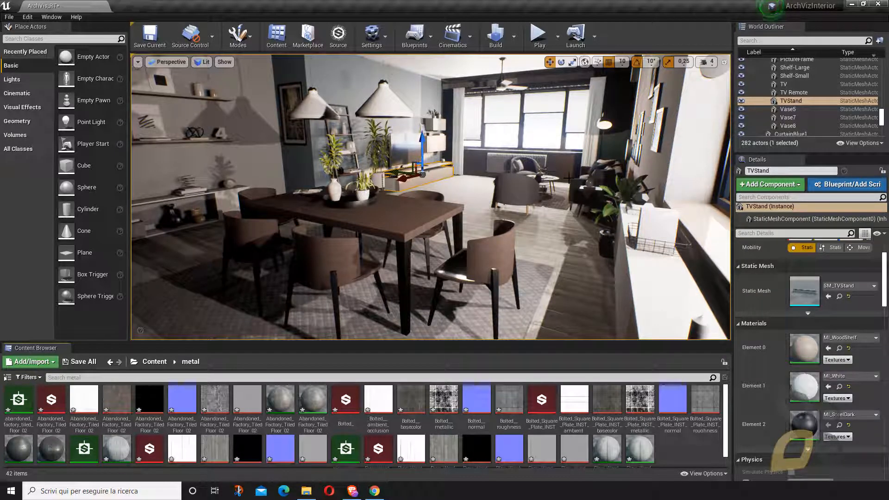
- Switch to the Brave browser and open the playlists of the jbdtube YouTube channel, dismissing the translation extension offer
left_click(353, 492)
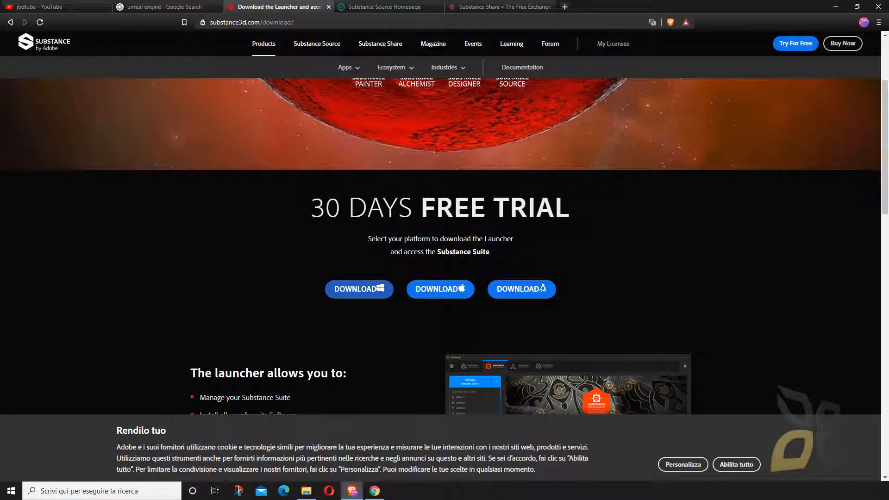
left_click(53, 10)
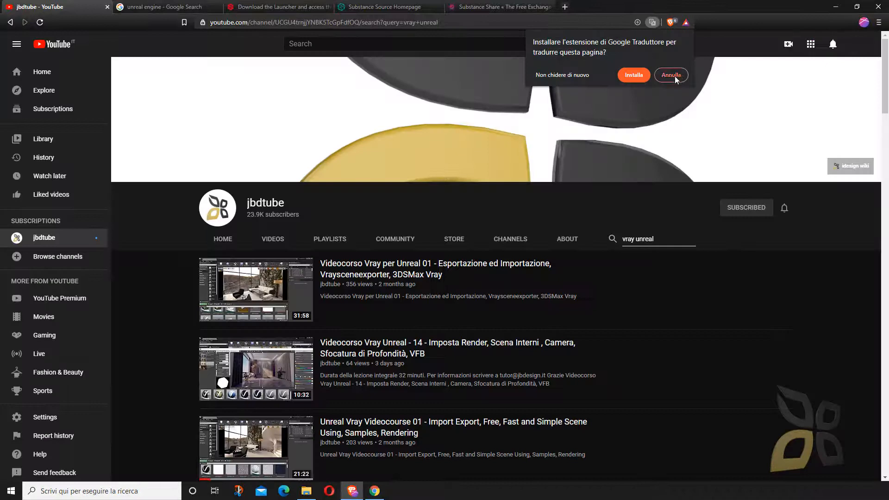
left_click(671, 74)
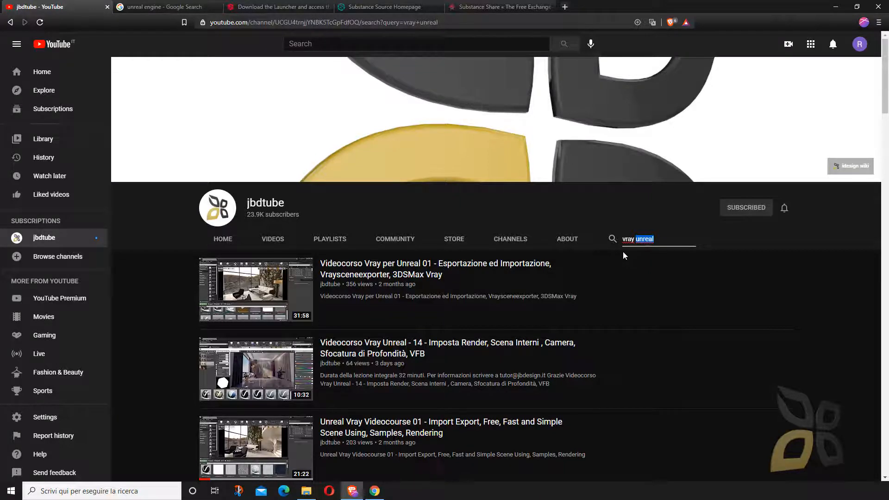
left_click(329, 239)
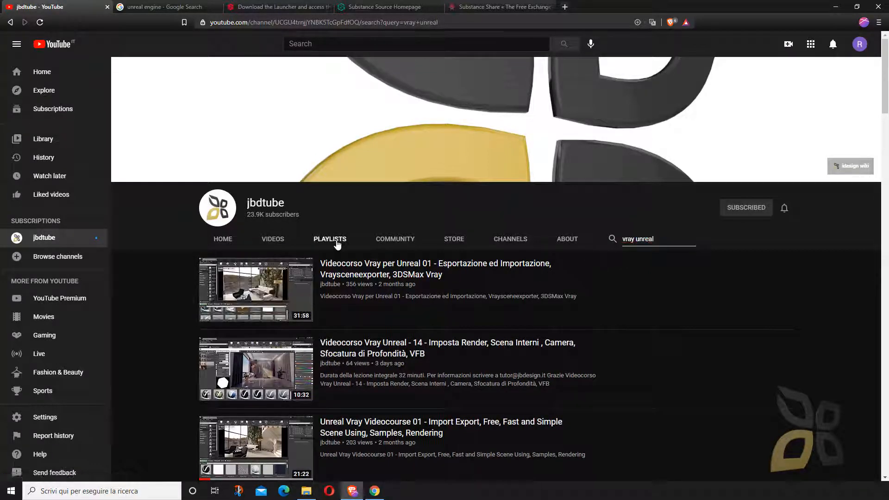
- Browse the channel's playlists, looking through the English Video-Courses row and back to its beginning
scroll(361, 278, "down", 2)
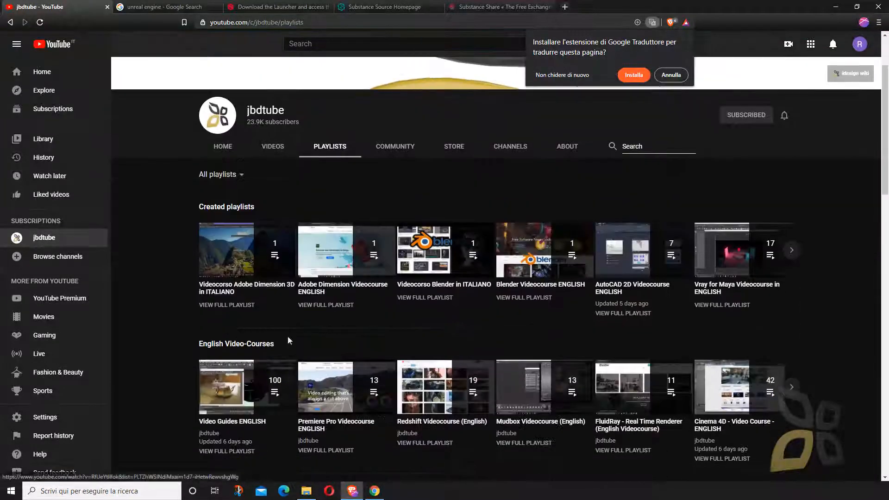
left_click_drag(286, 341, 351, 348)
scroll(365, 329, "down", 2)
left_click(377, 254)
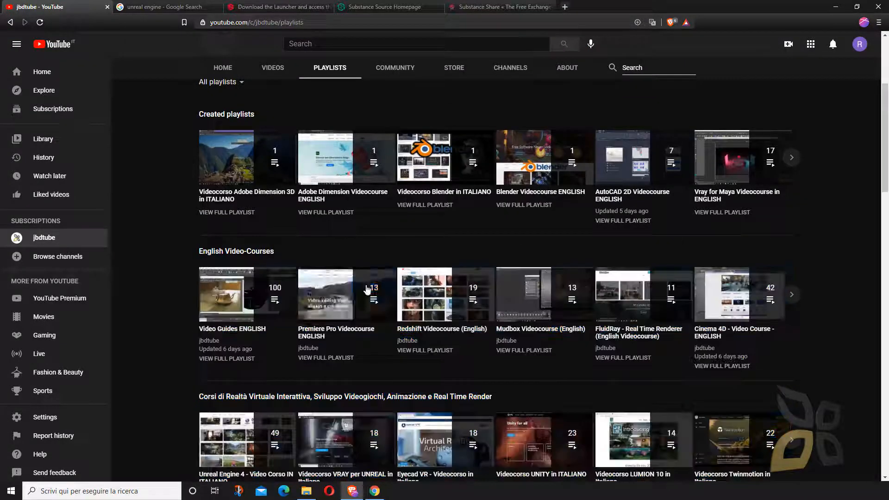
left_click(791, 296)
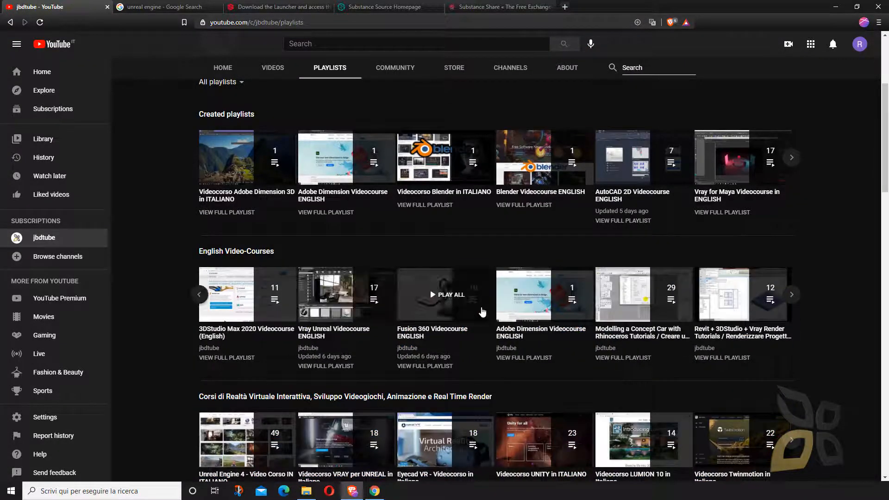
left_click(199, 294)
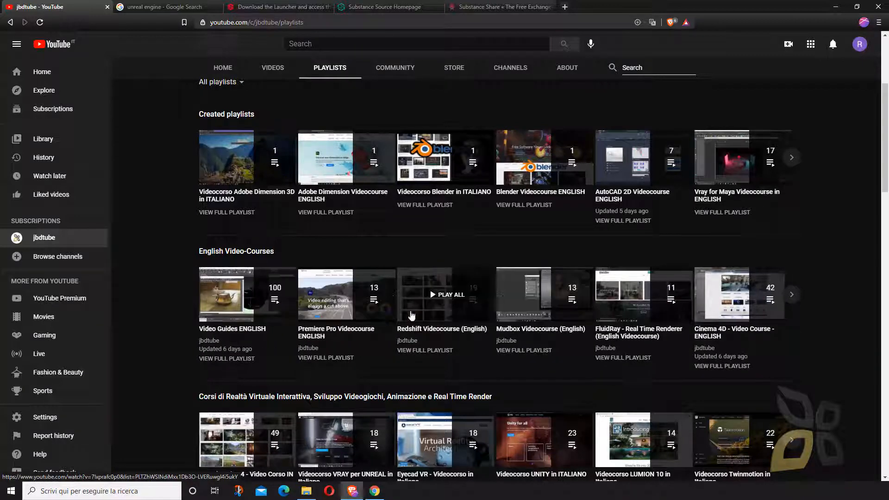
scroll(468, 342, "up", 4)
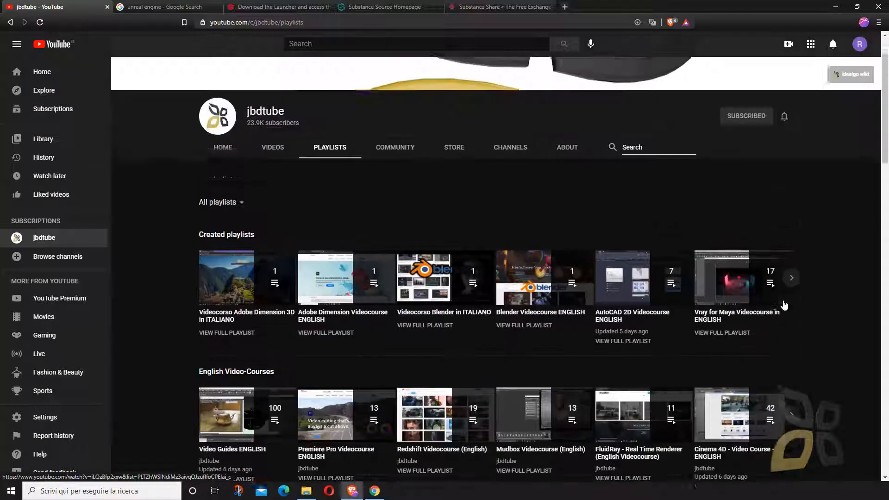